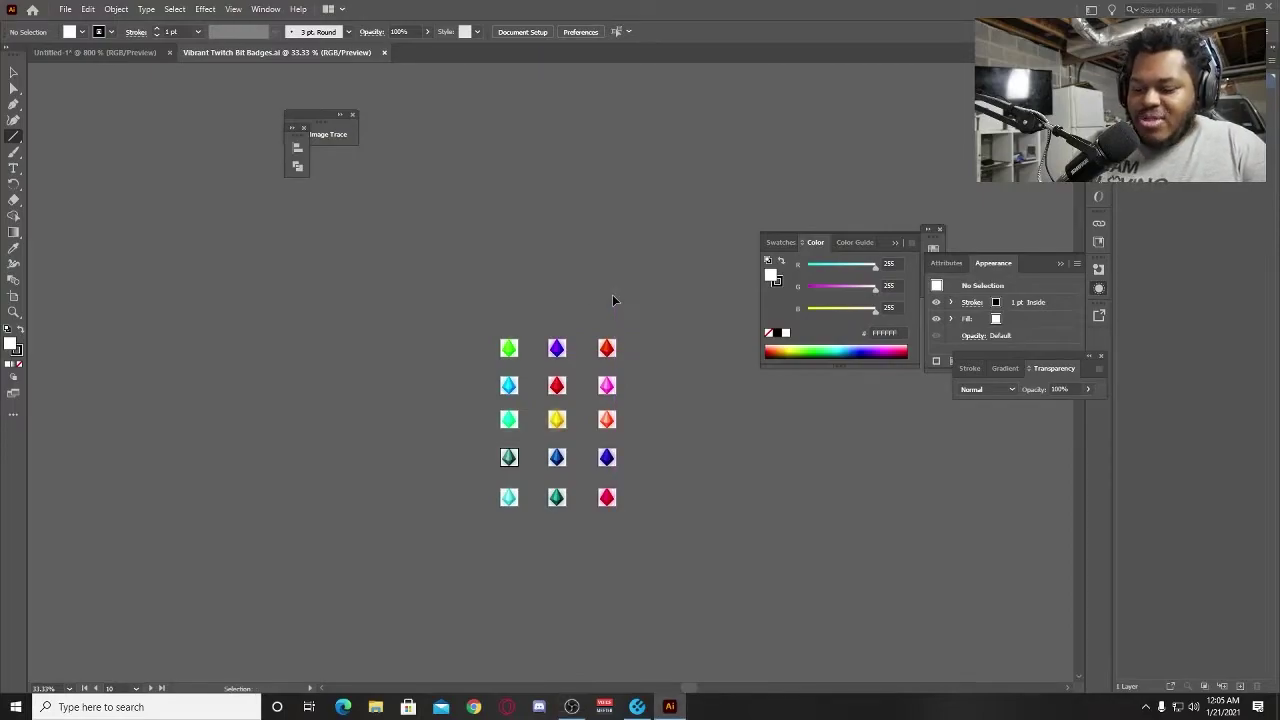
View the gem badges at 100% and pan across the gem grid.
key(ctrl+1)
drag(655, 325, 603, 227)
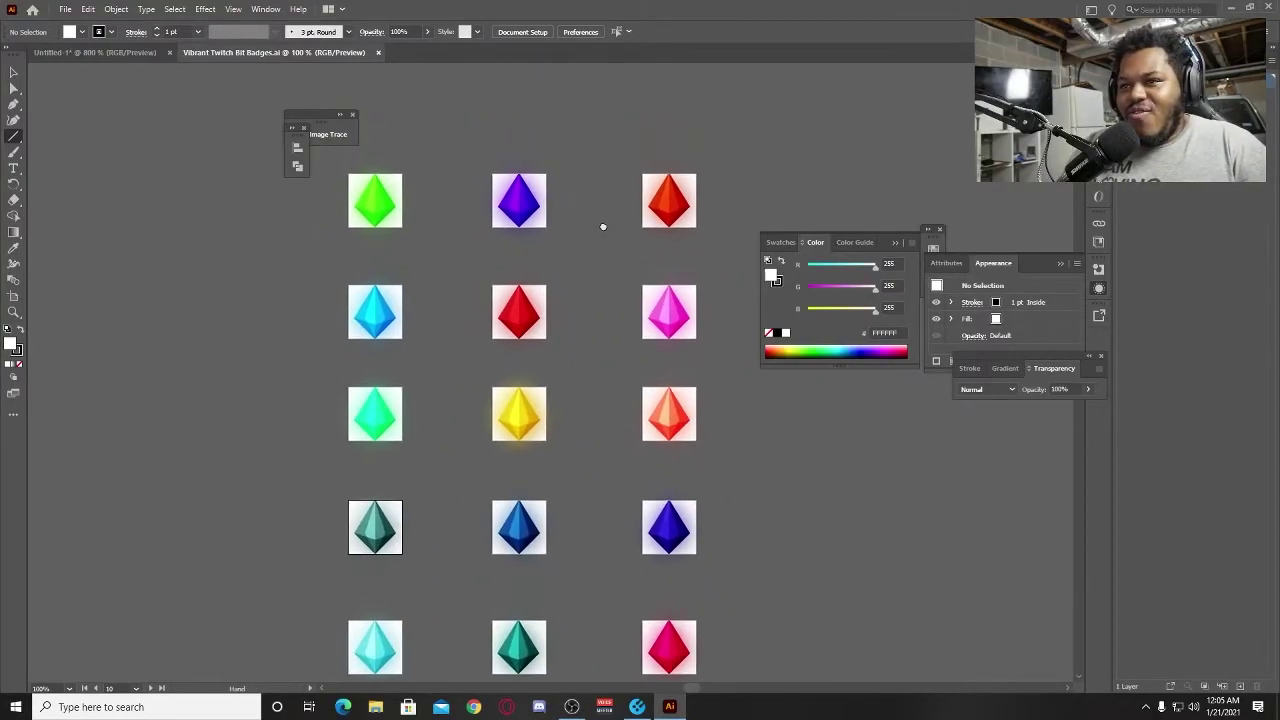
drag(635, 309, 643, 206)
drag(737, 180, 611, 257)
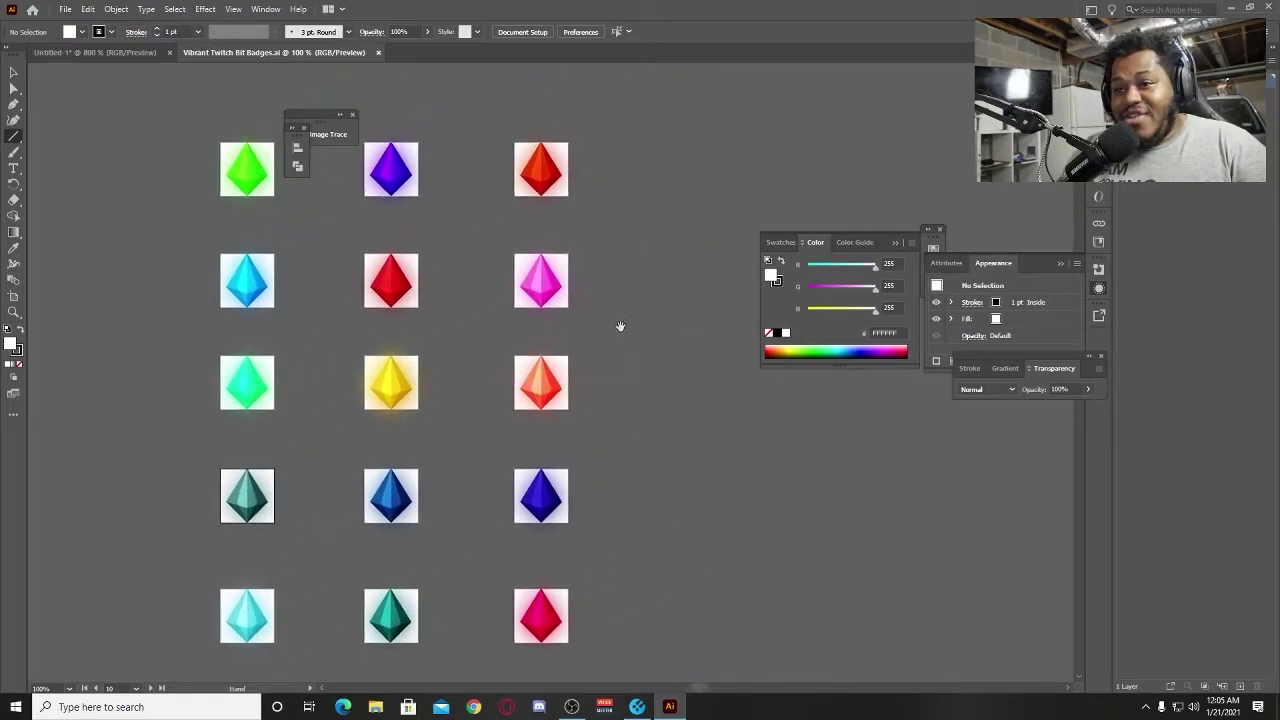
drag(620, 326, 655, 412)
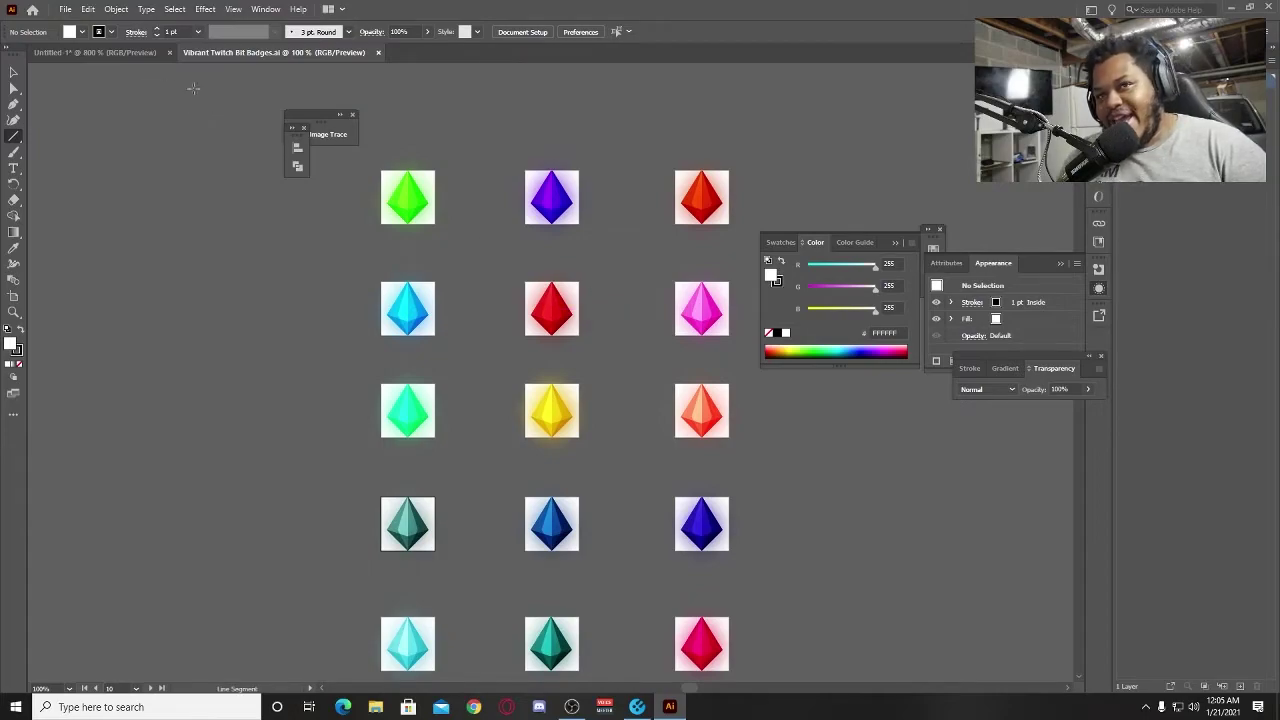
Close Untitled-1 without saving its changes, then bring up the File menu.
click(168, 52)
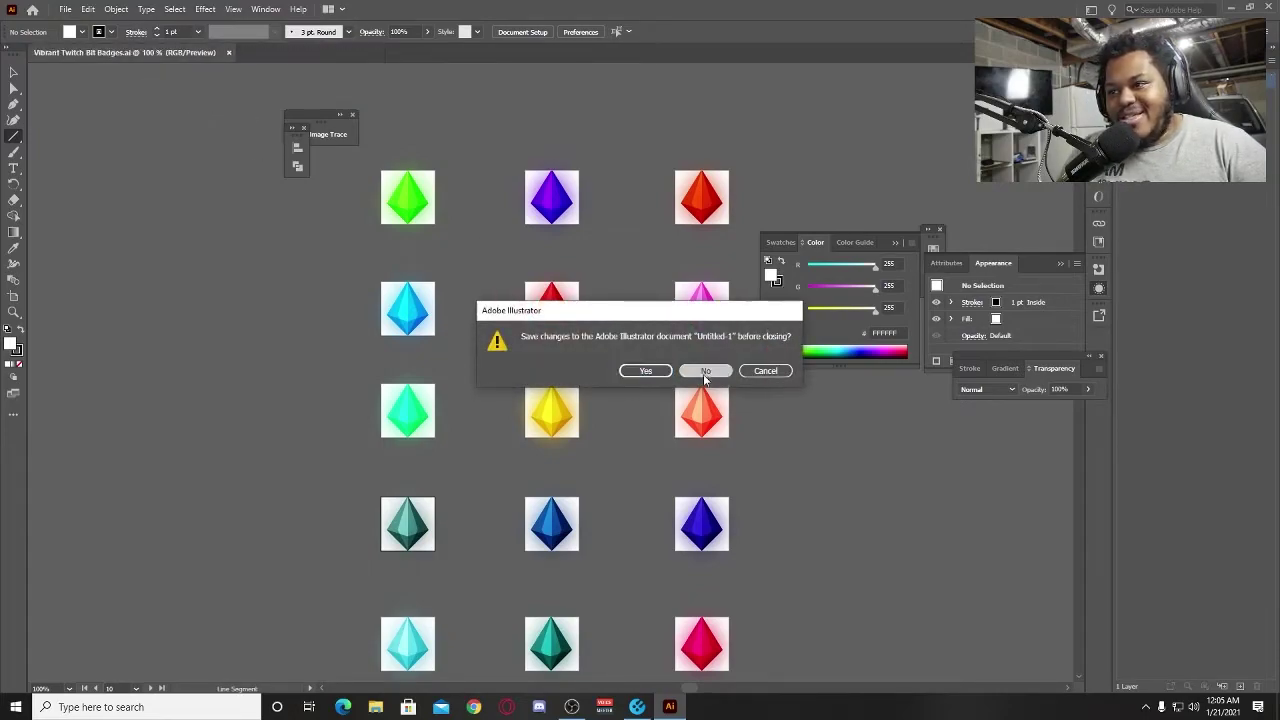
click(705, 371)
click(73, 14)
mouse_move(83, 20)
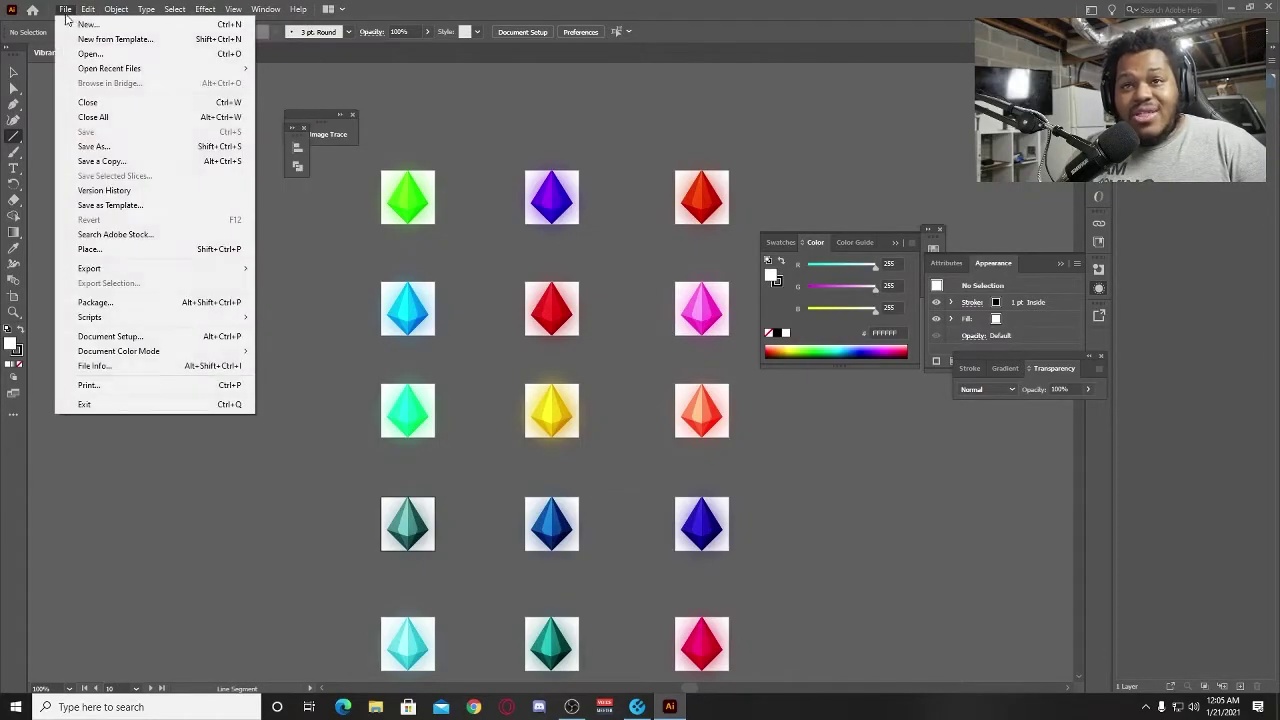
Create a new 72 × 72 px Web-preset document, Untitled-2, and zoom in on its artboard.
click(84, 24)
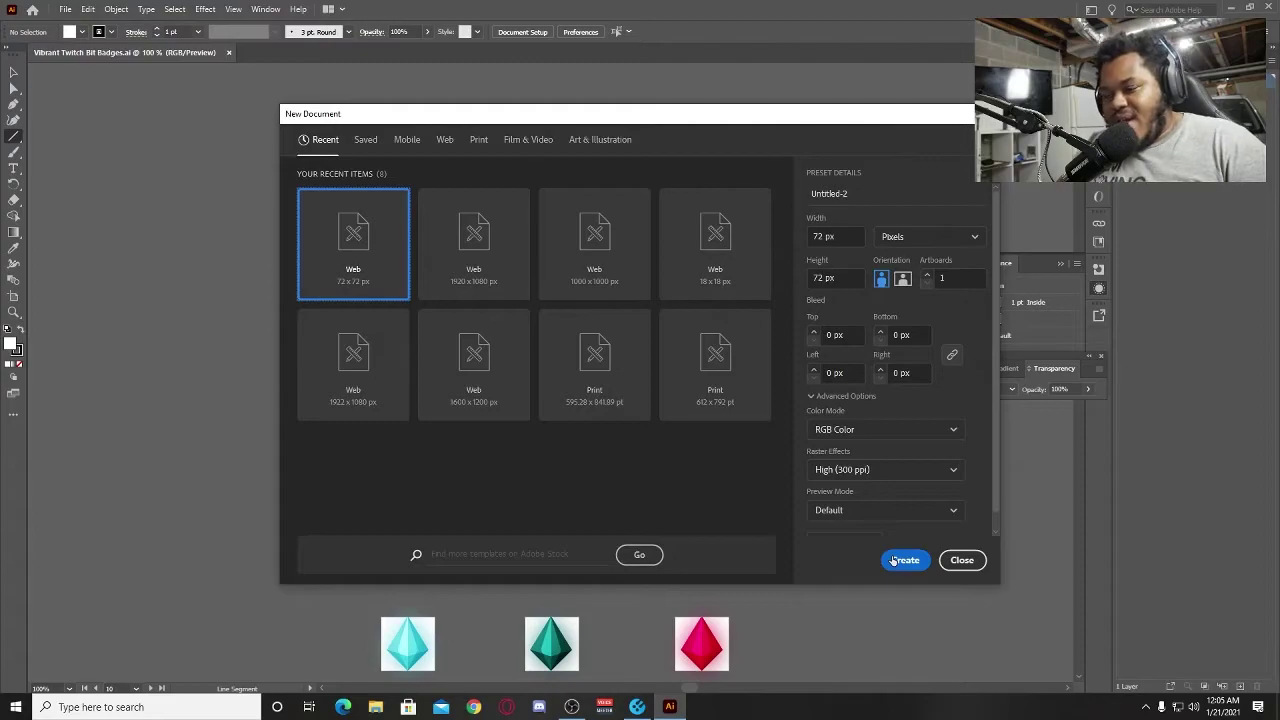
click(904, 560)
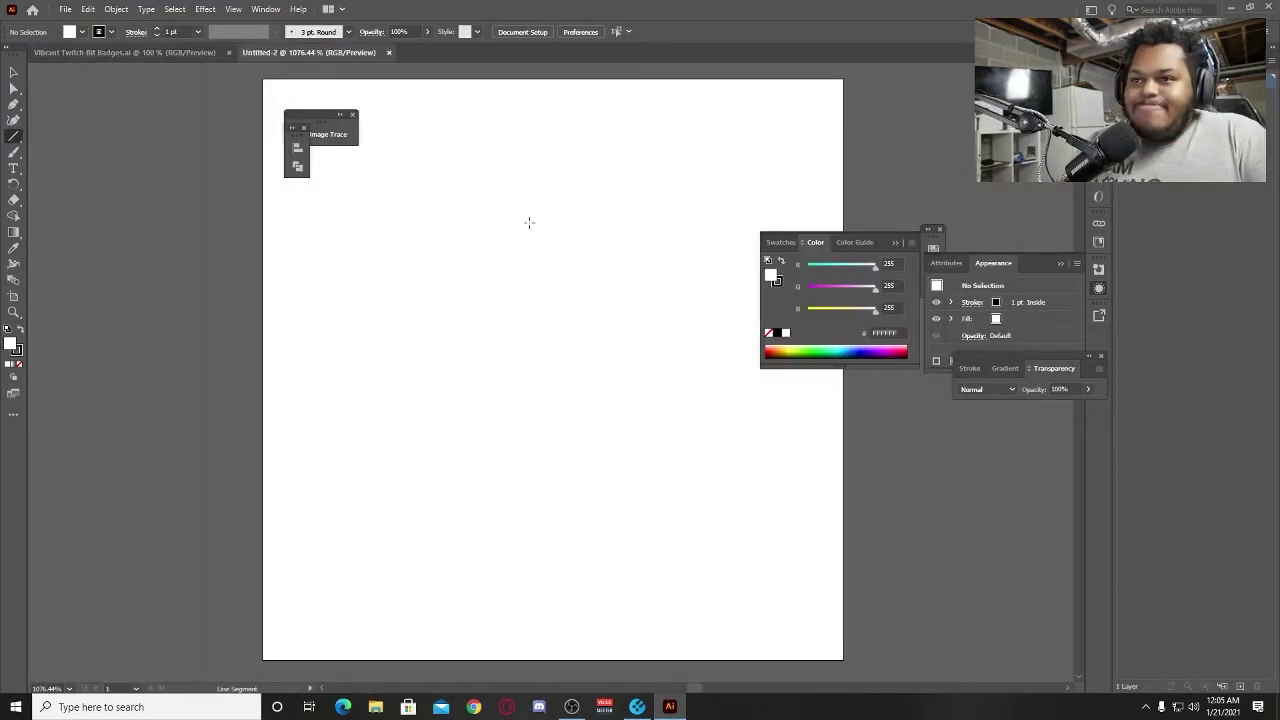
key(ctrl+minus)
key(ctrl+minus)
key(ctrl+equal)
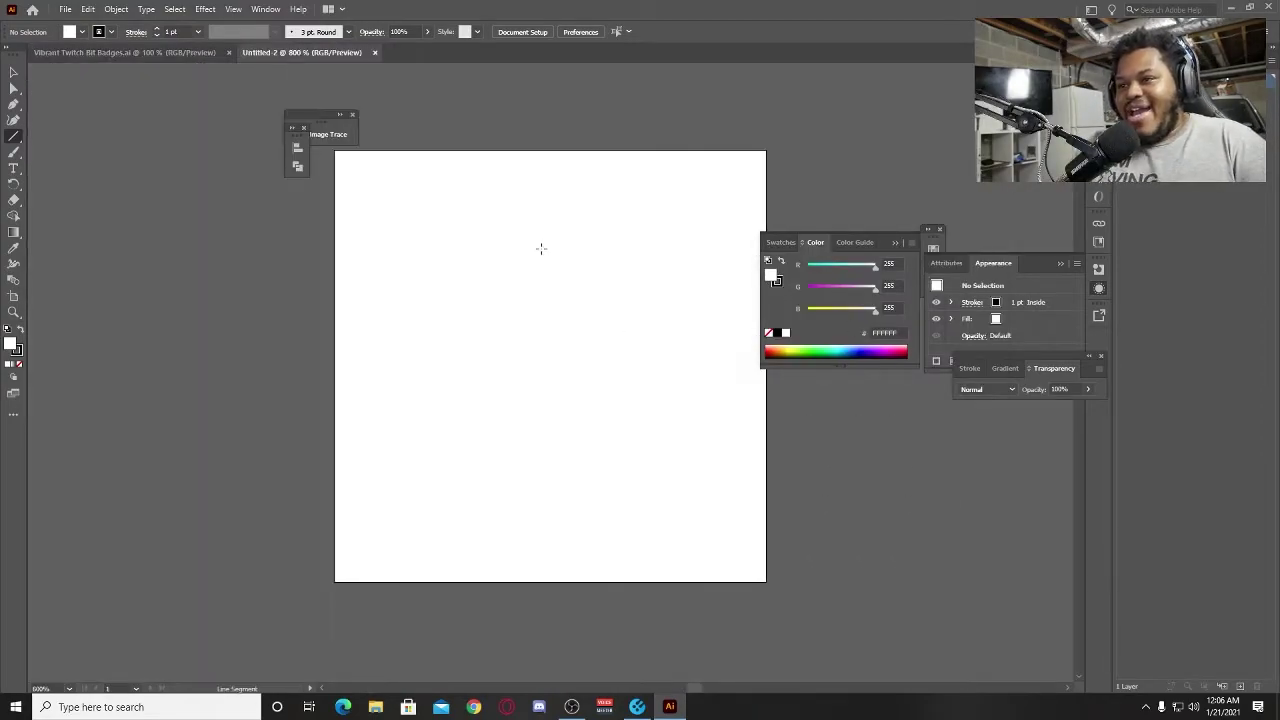
drag(535, 231, 523, 249)
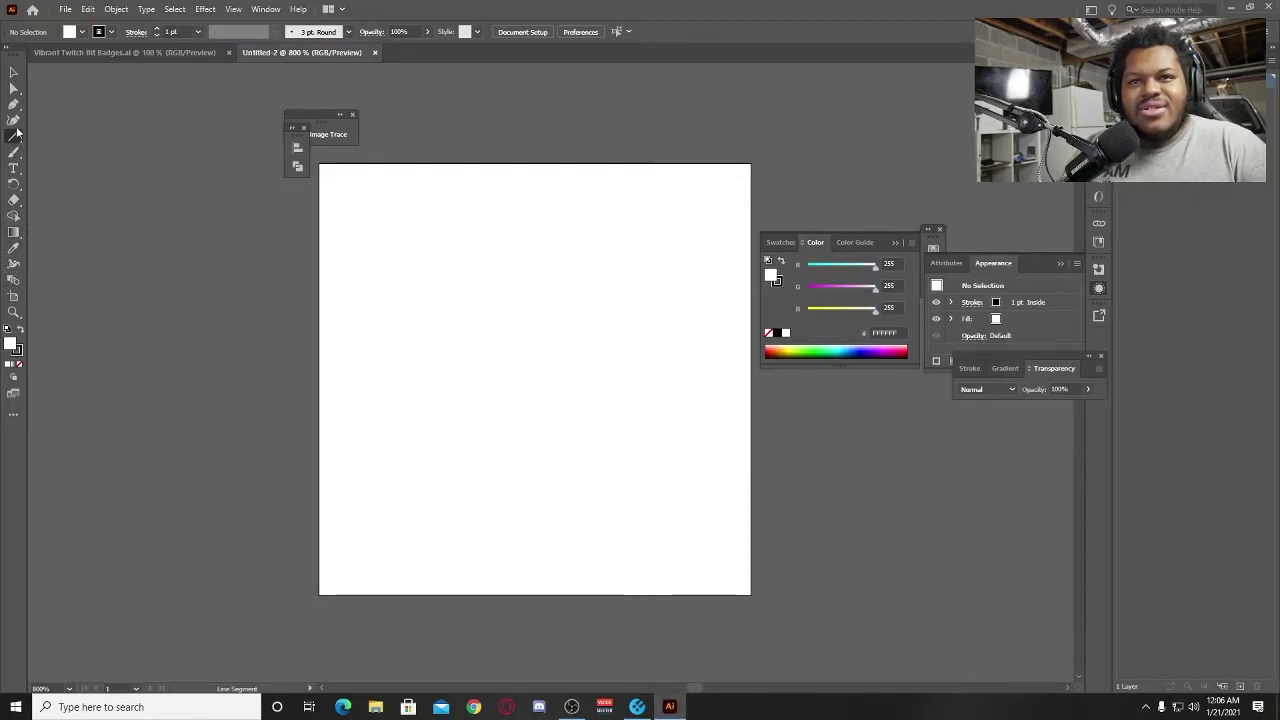
Draw a square and centre it horizontally and vertically on the artboard.
drag(14, 136, 60, 131)
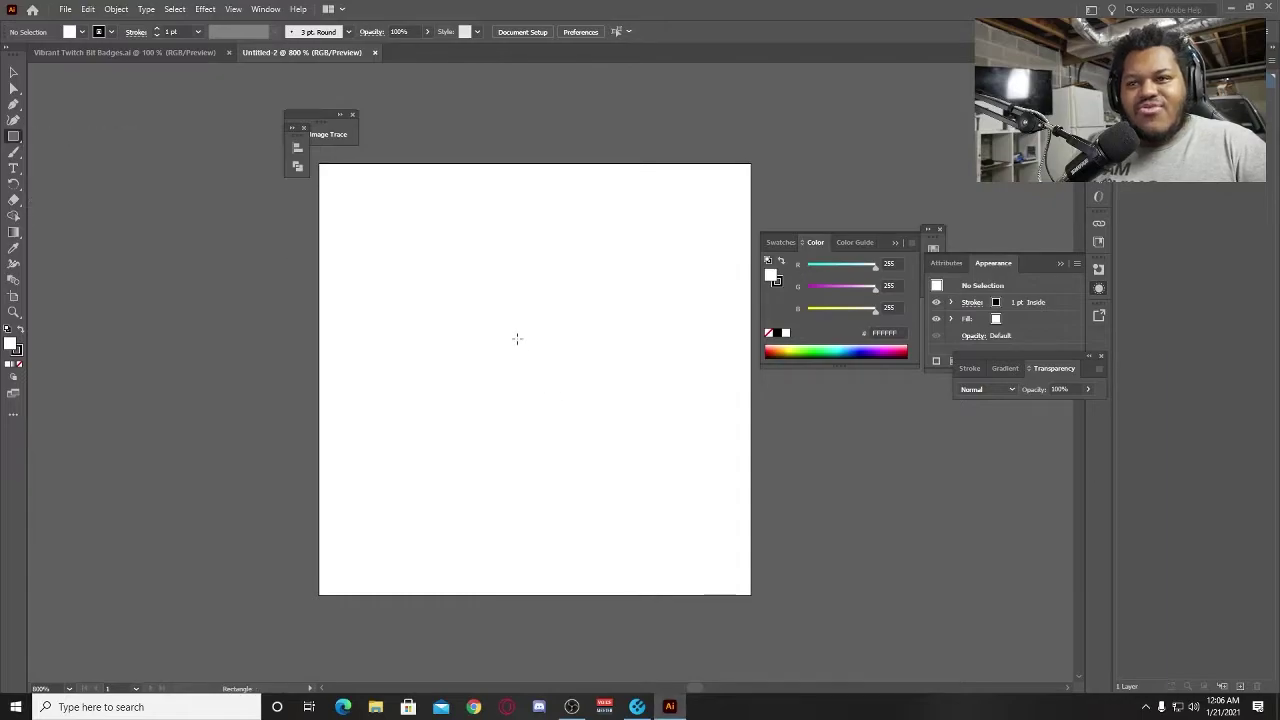
drag(465, 318, 684, 536)
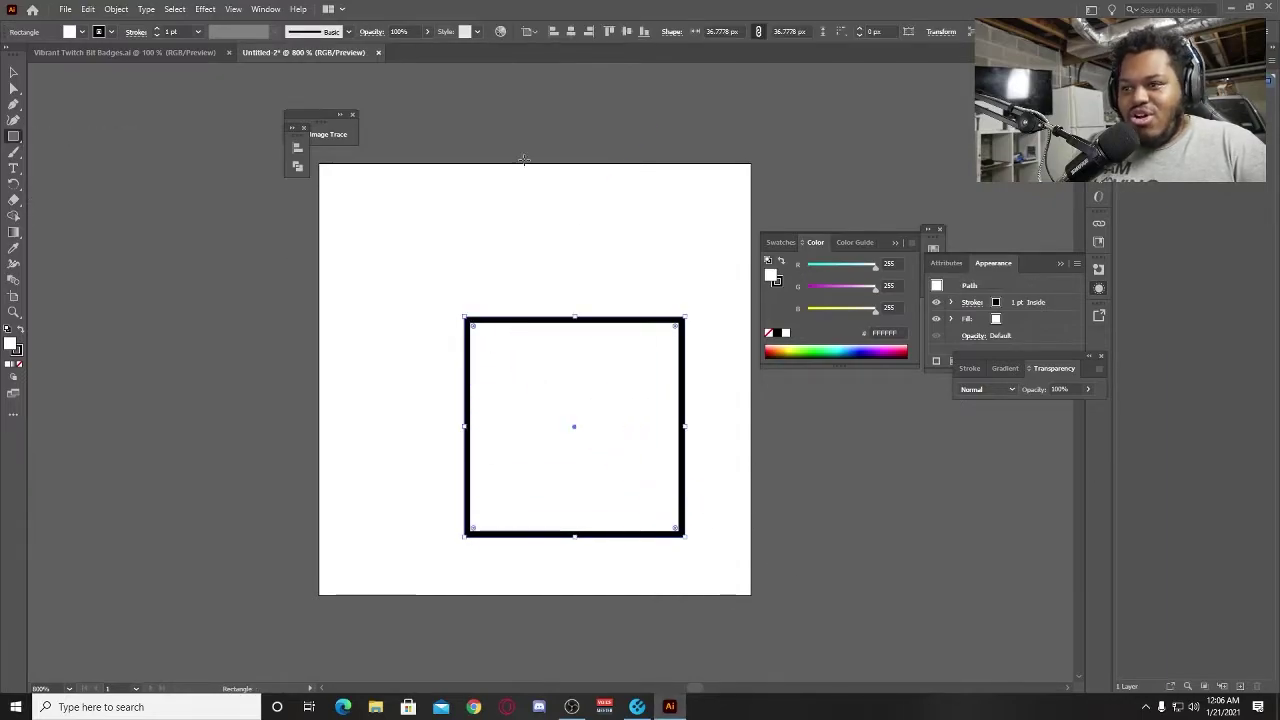
click(571, 31)
click(627, 31)
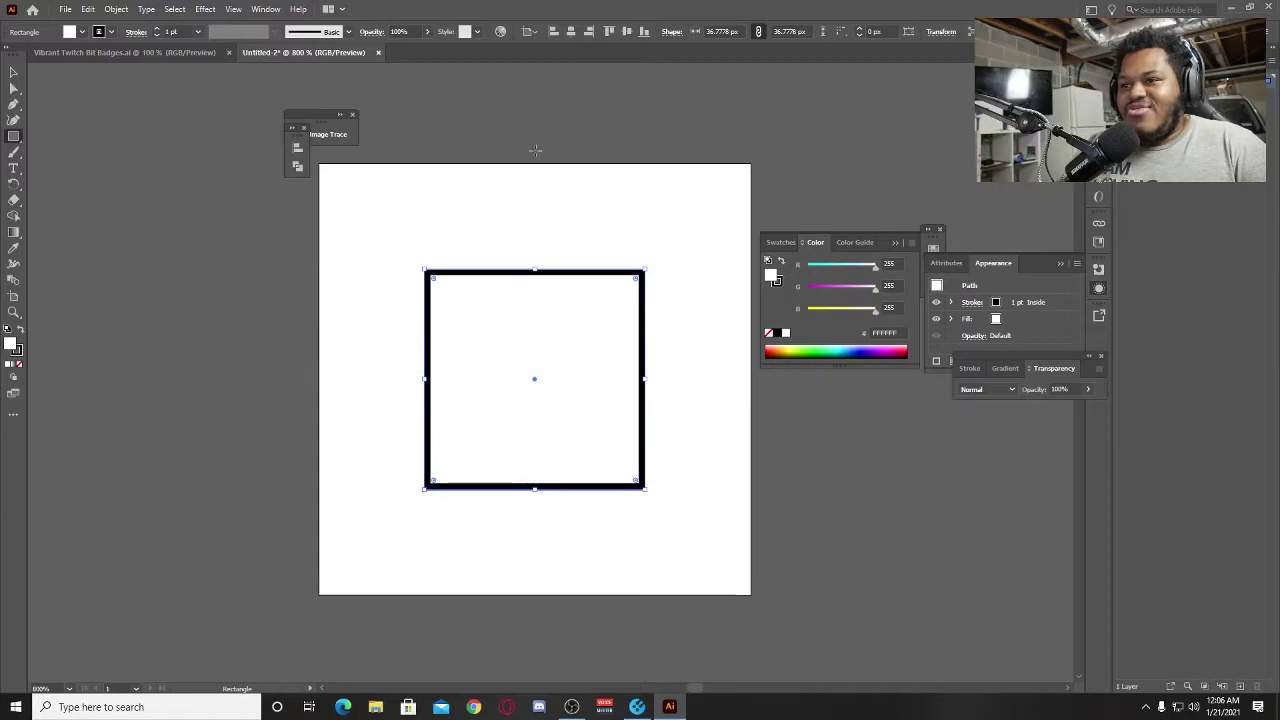
Remove the square's stroke and fill it with bright blue #0086FF.
click(19, 352)
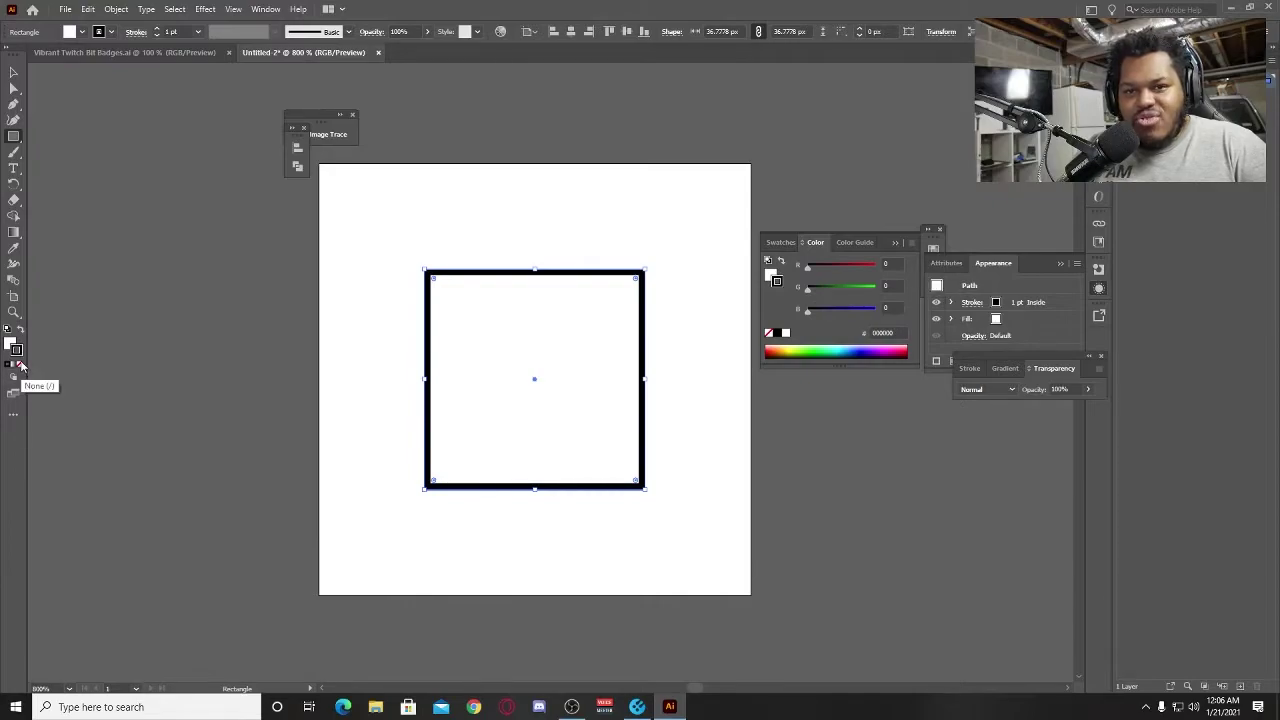
click(21, 366)
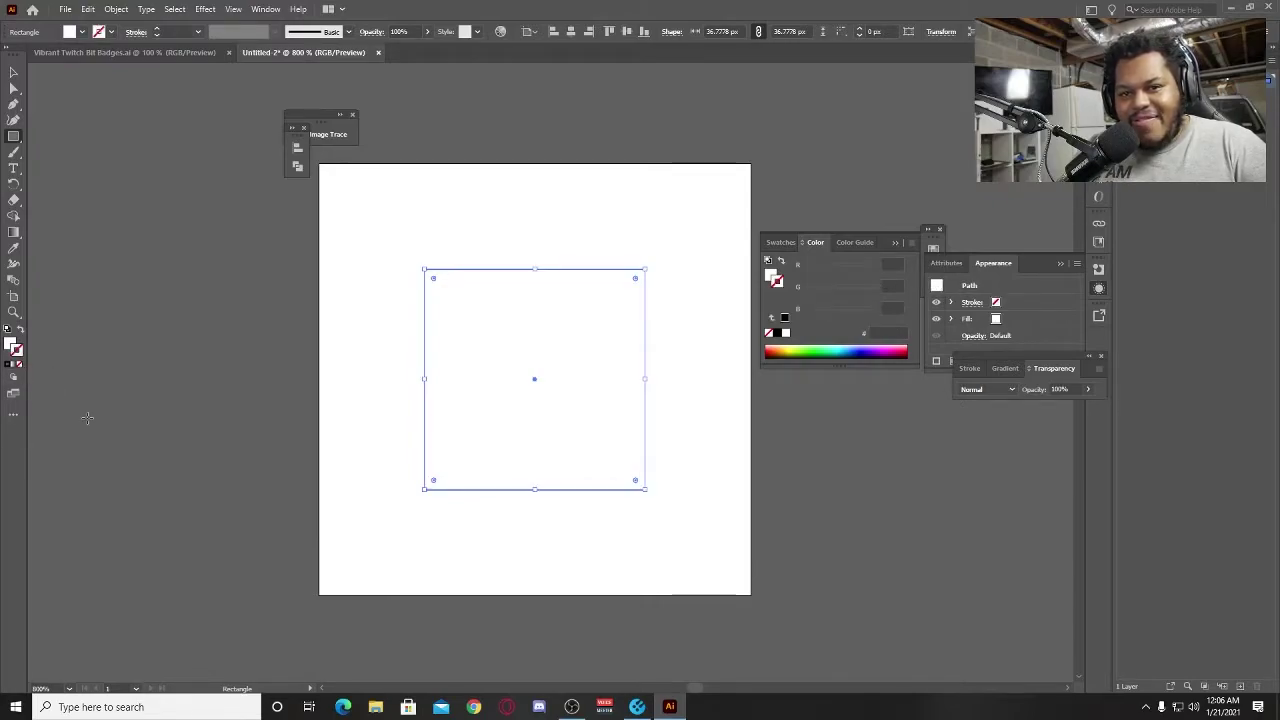
click(9, 344)
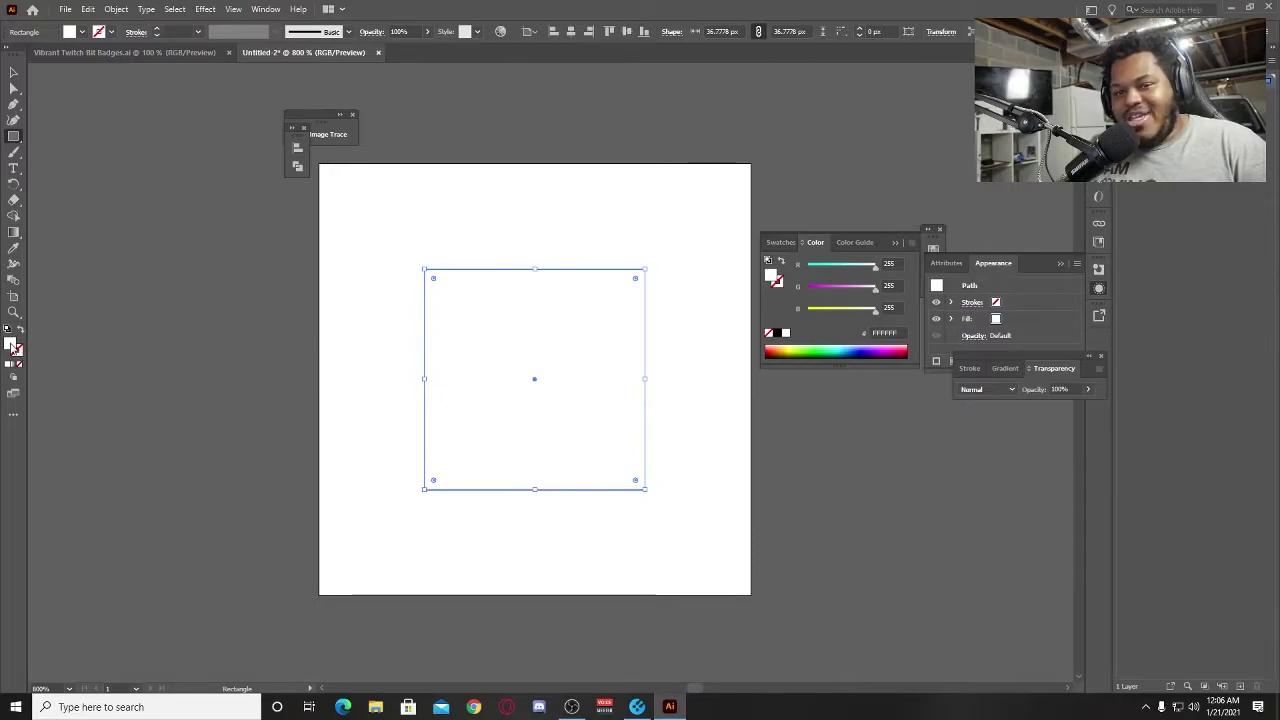
double_click(11, 345)
click(348, 430)
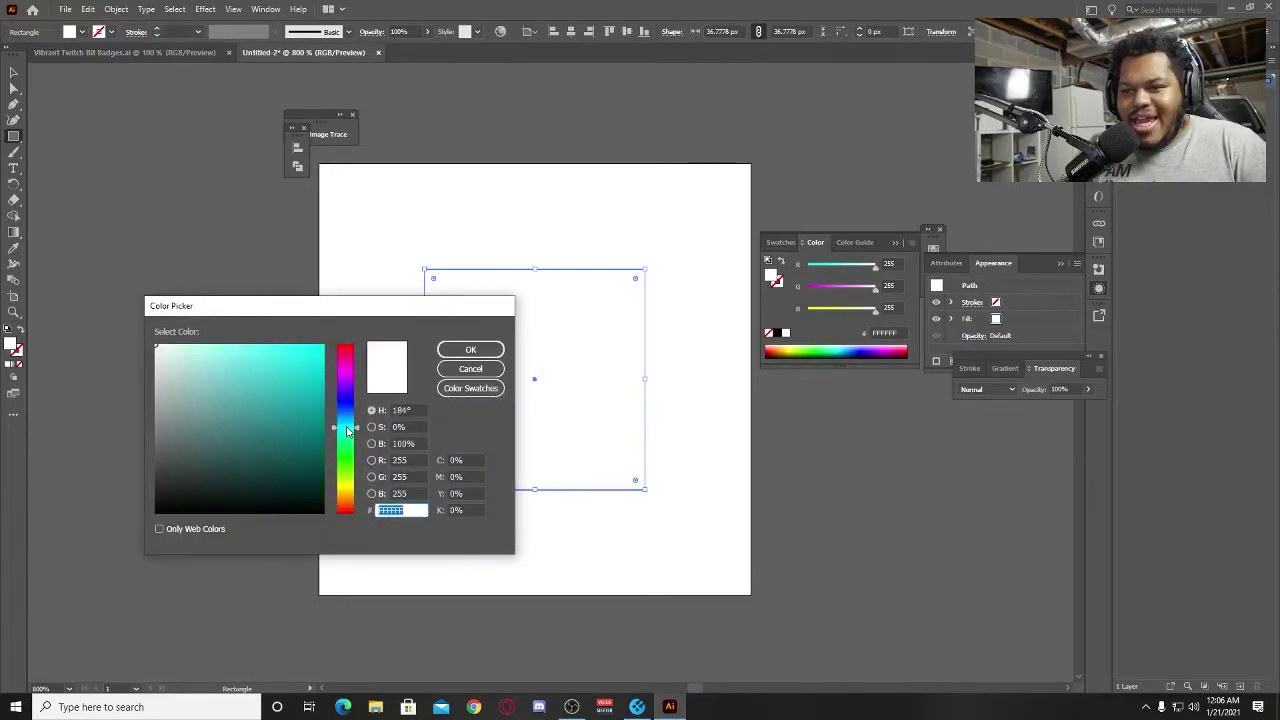
click(322, 373)
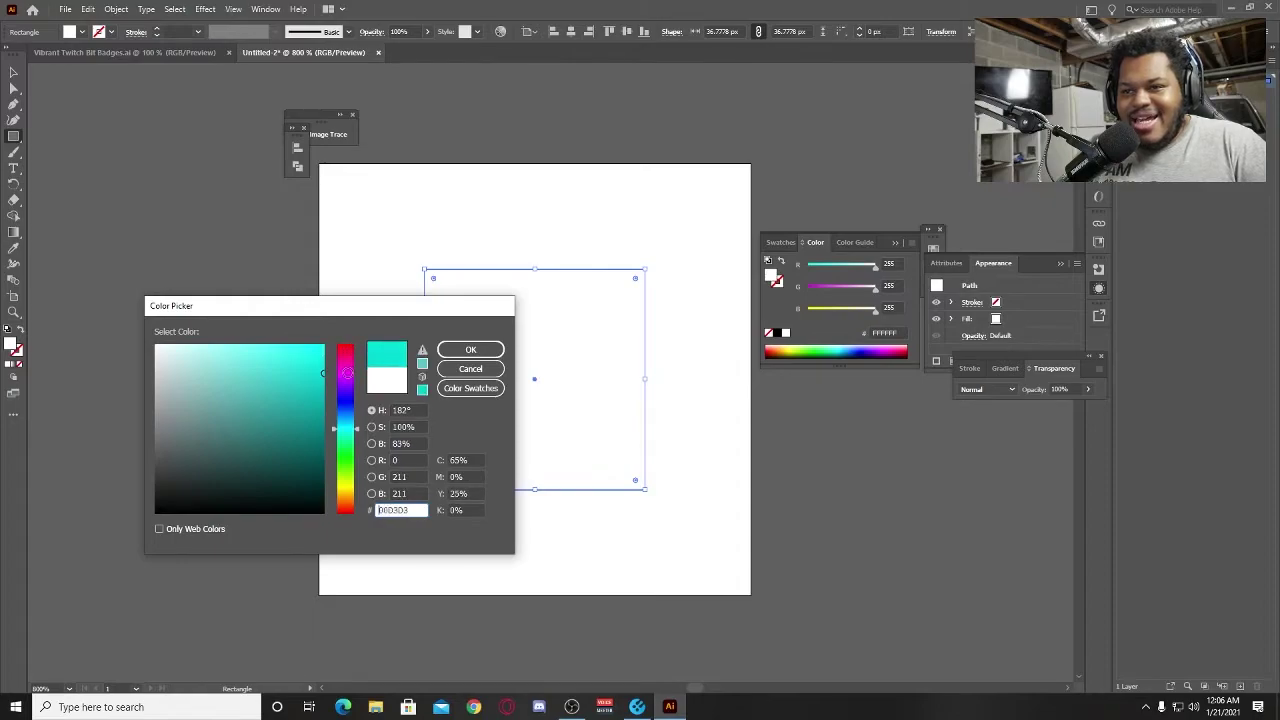
drag(352, 428, 350, 420)
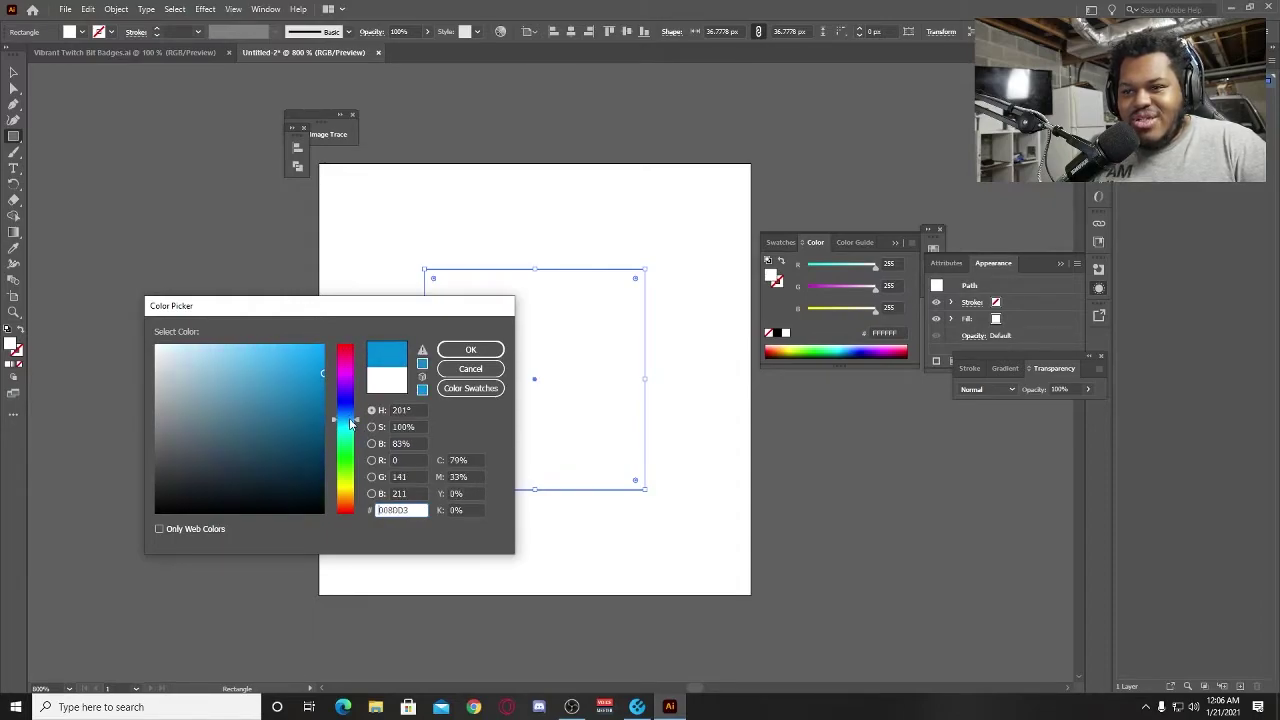
click(323, 345)
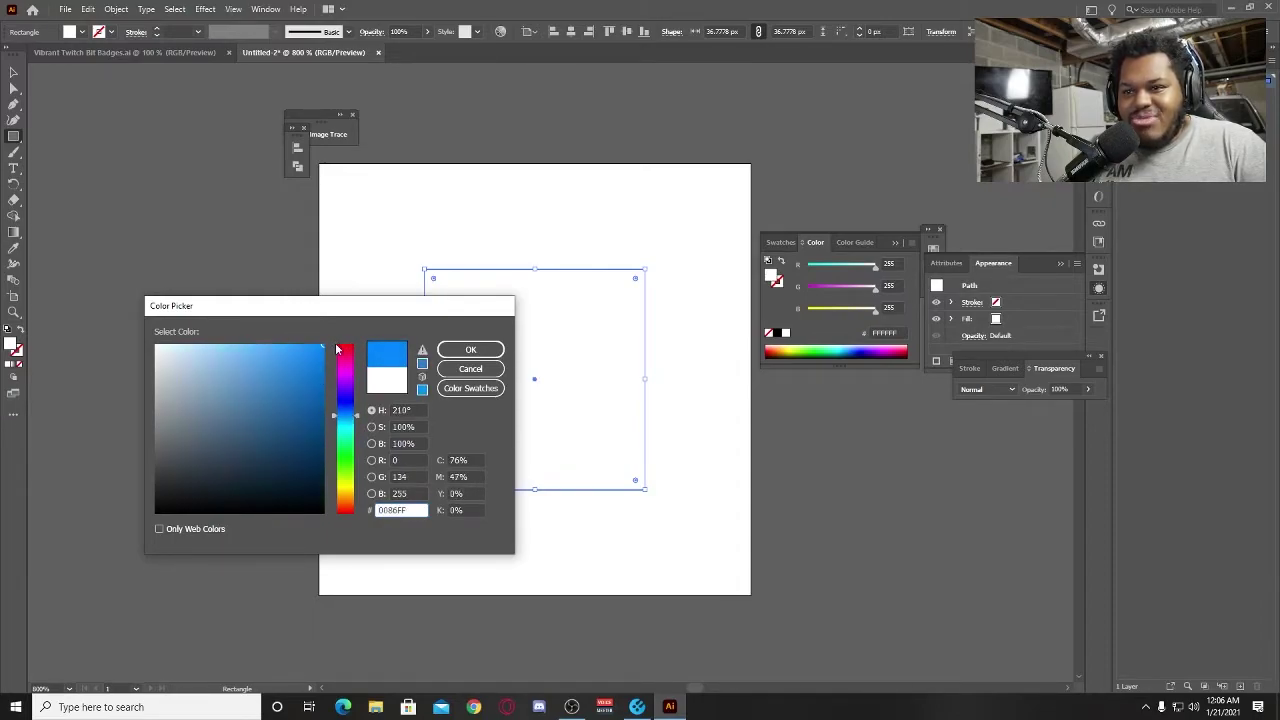
click(470, 349)
click(13, 72)
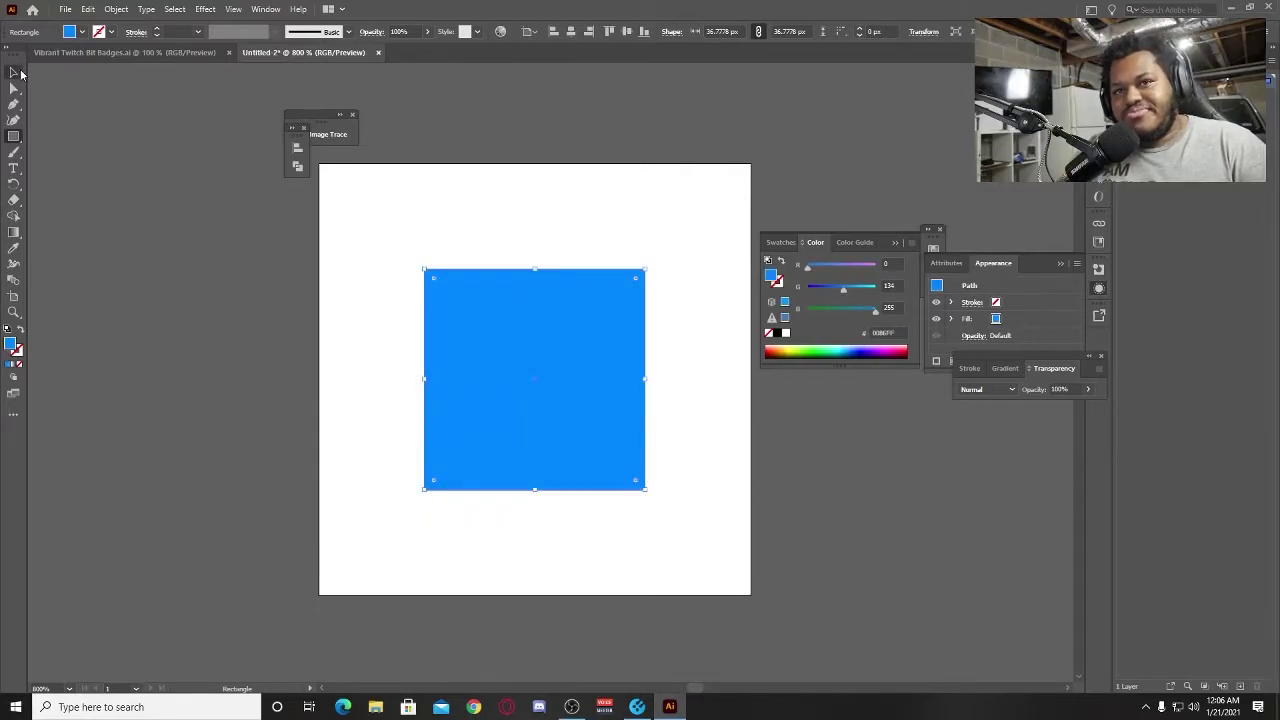
Rotate the blue square 45° into a diamond and pull its top point up into a kite.
drag(649, 374, 574, 381)
click(13, 88)
click(580, 220)
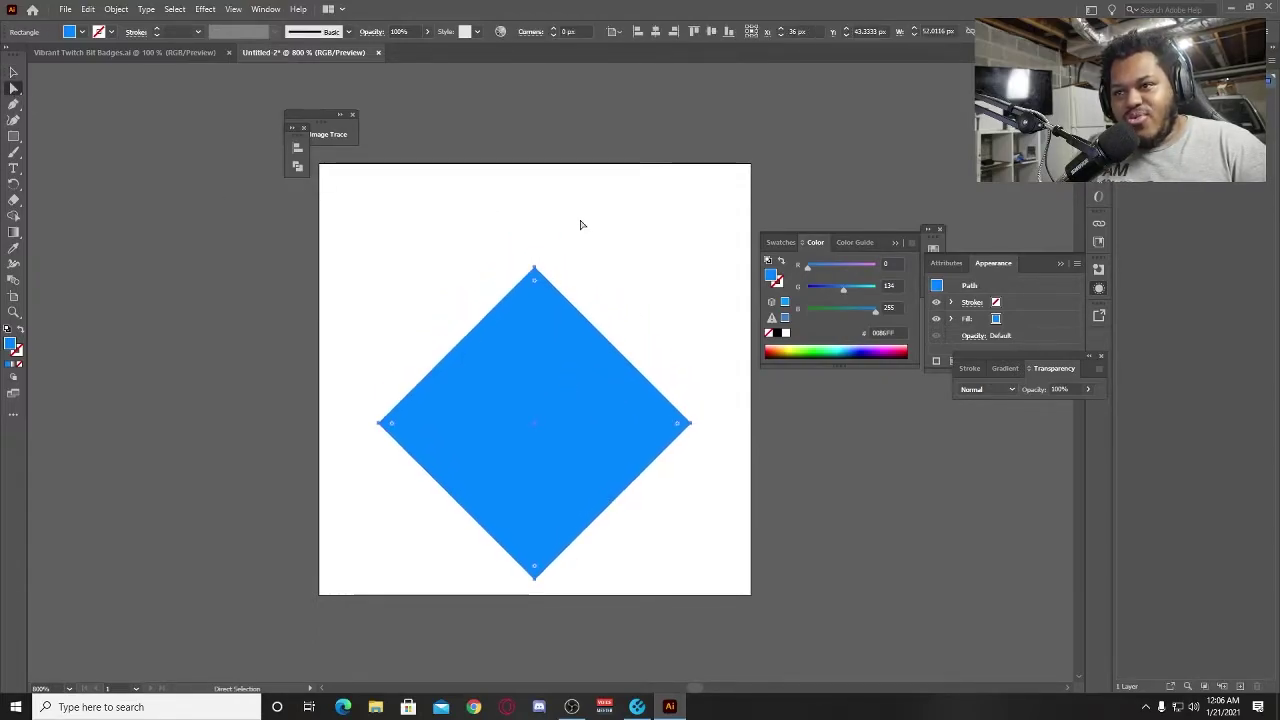
drag(536, 268, 535, 175)
Reselect the kite shape, switching between the Selection and Direct Selection tools.
click(662, 281)
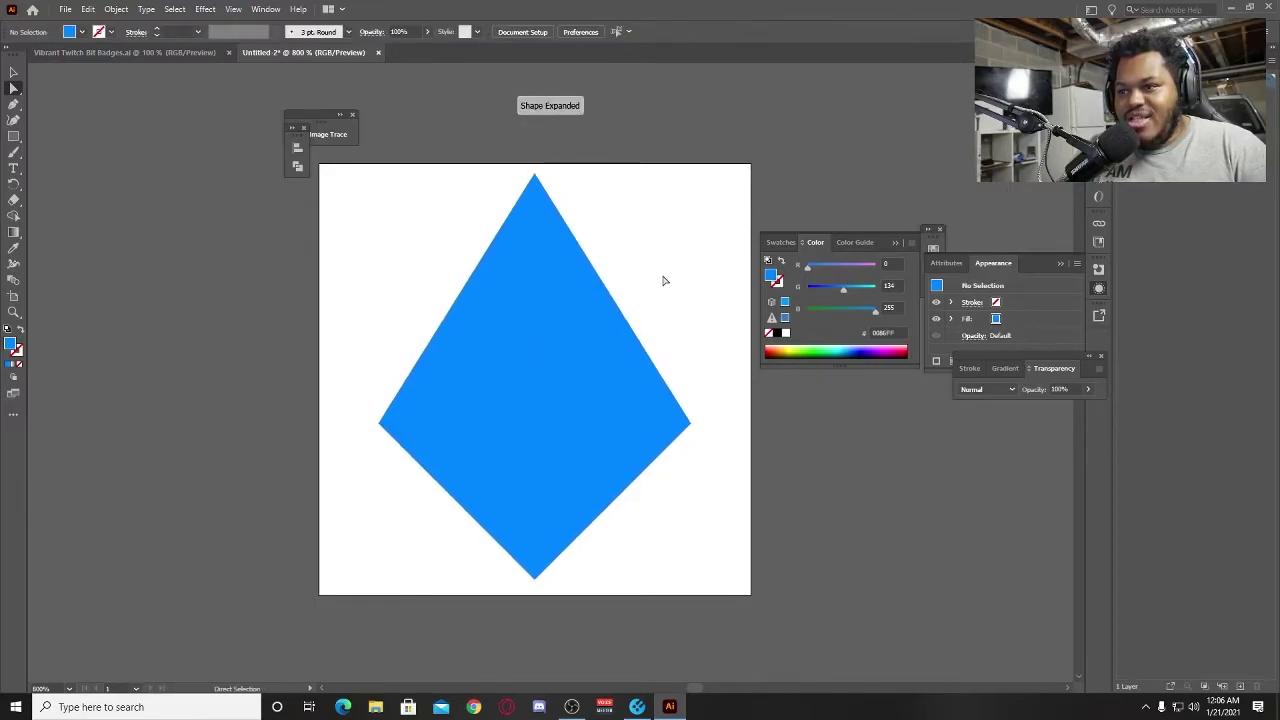
drag(673, 323, 646, 291)
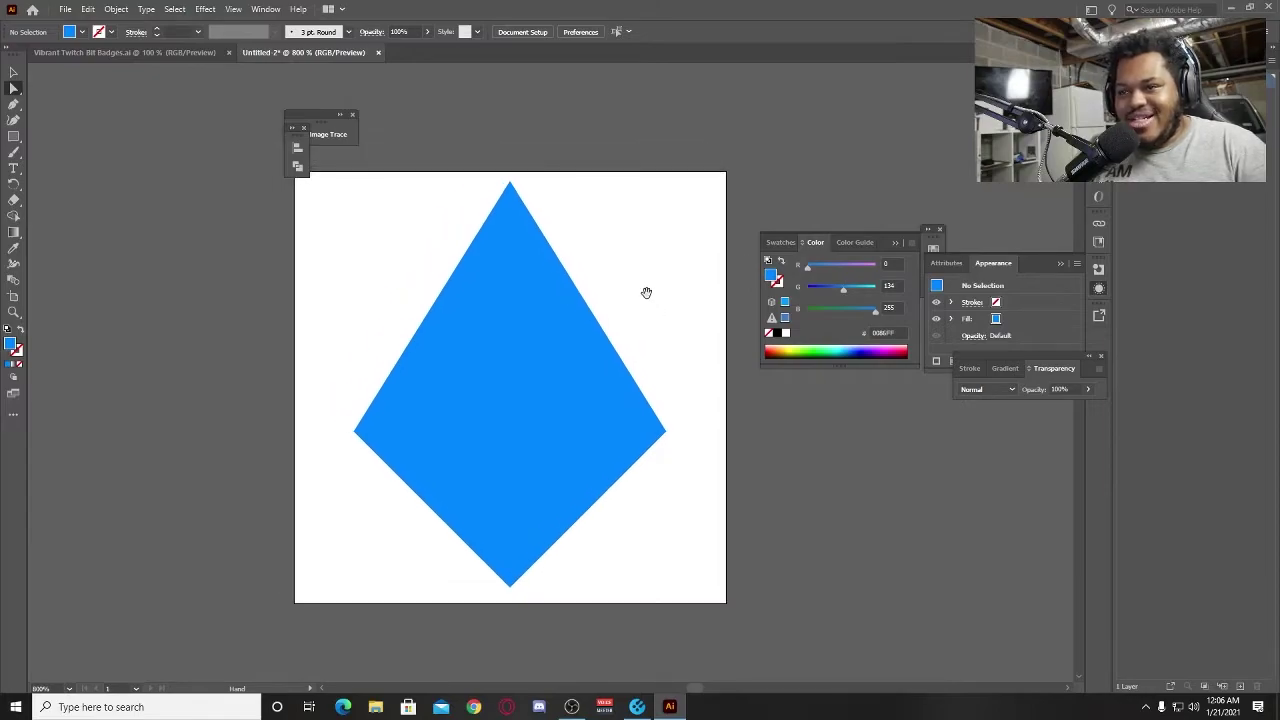
click(13, 72)
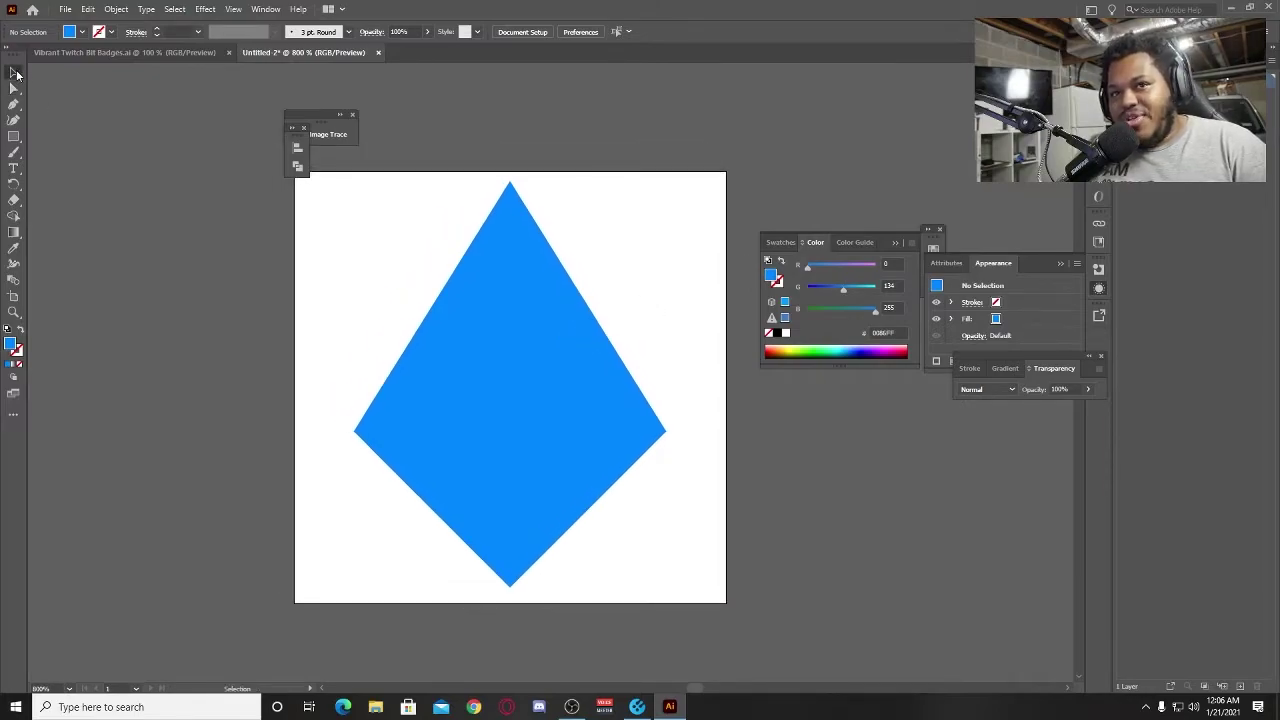
click(462, 308)
key(a)
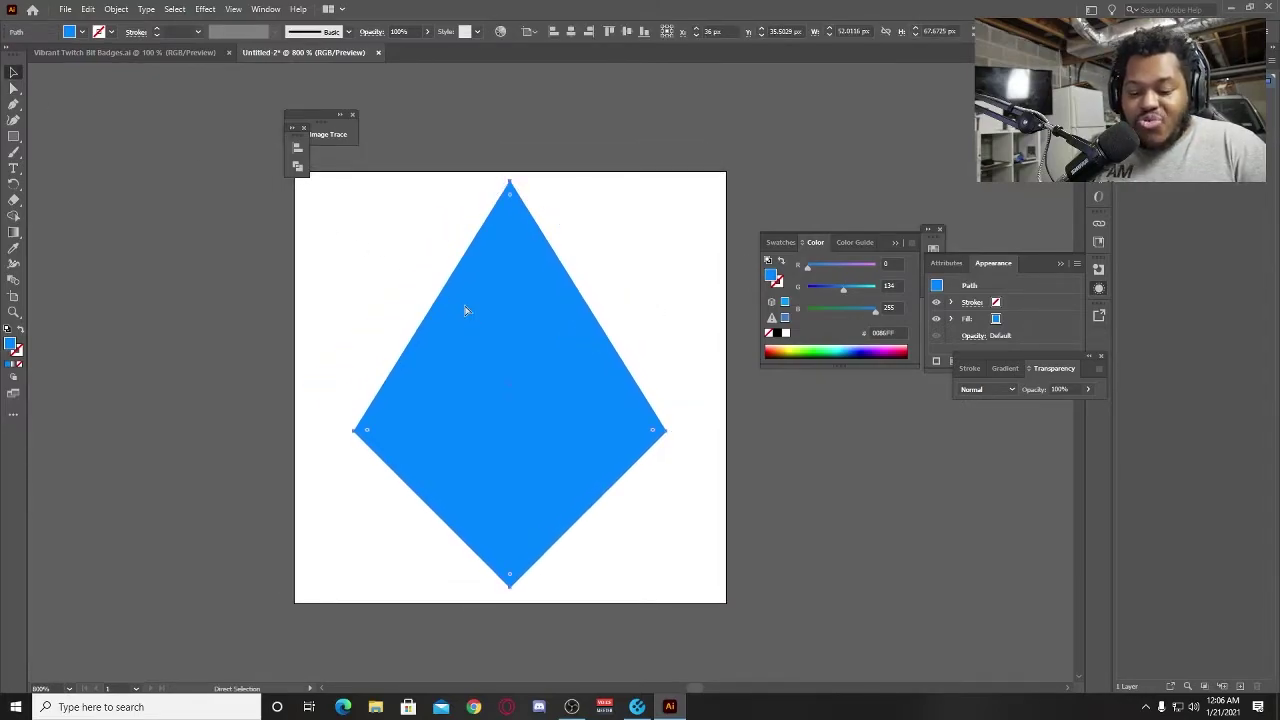
key(v)
key(a)
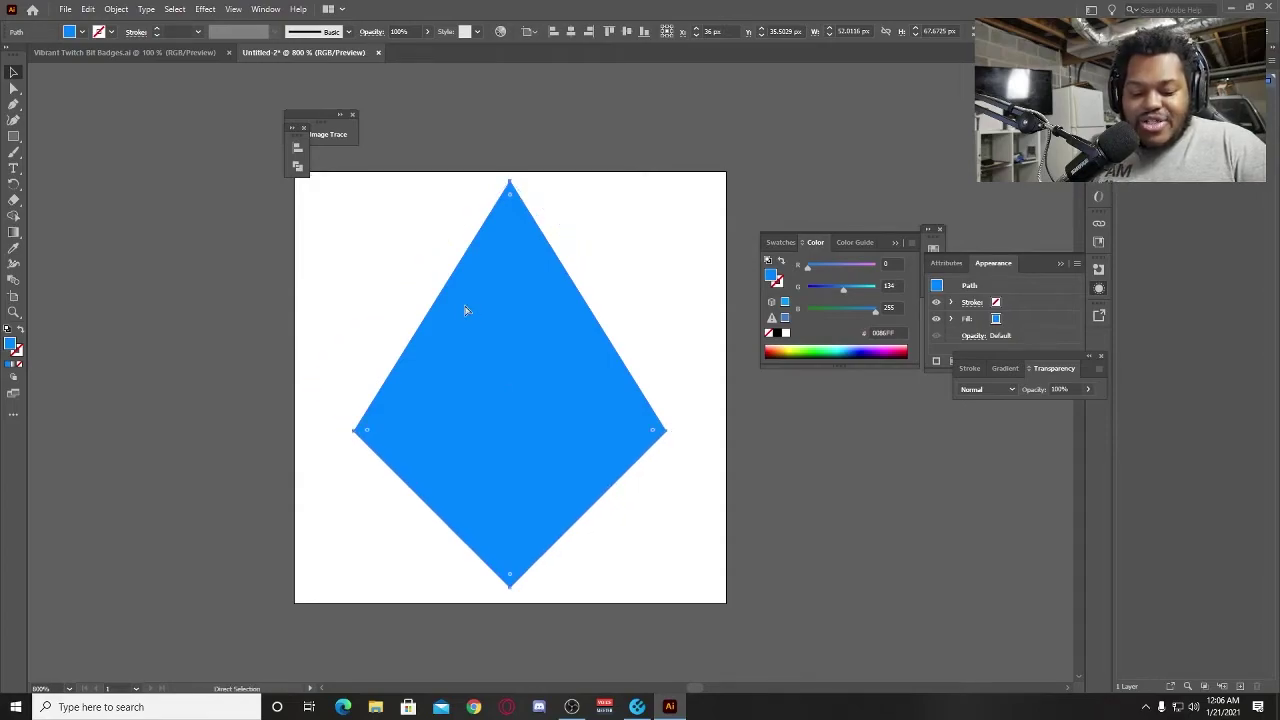
key(v)
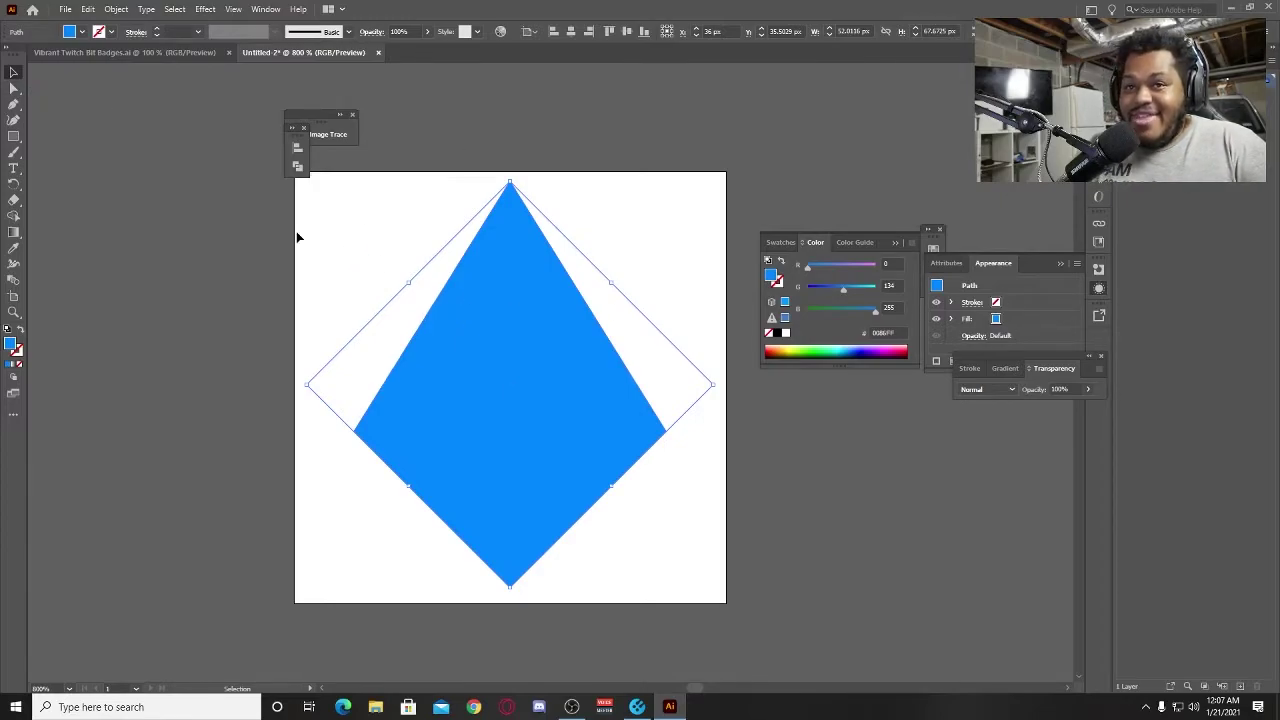
click(14, 92)
Drag the kite's right corner in to the centre line to form the left half.
click(699, 454)
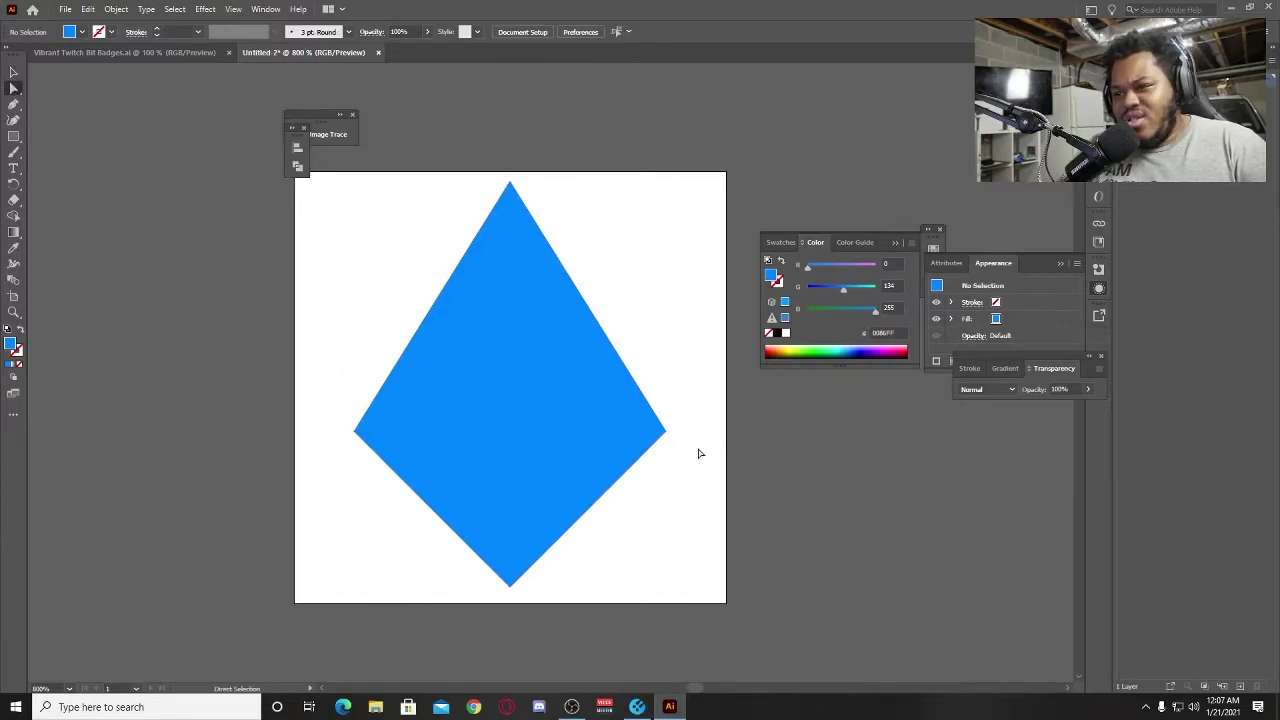
click(670, 436)
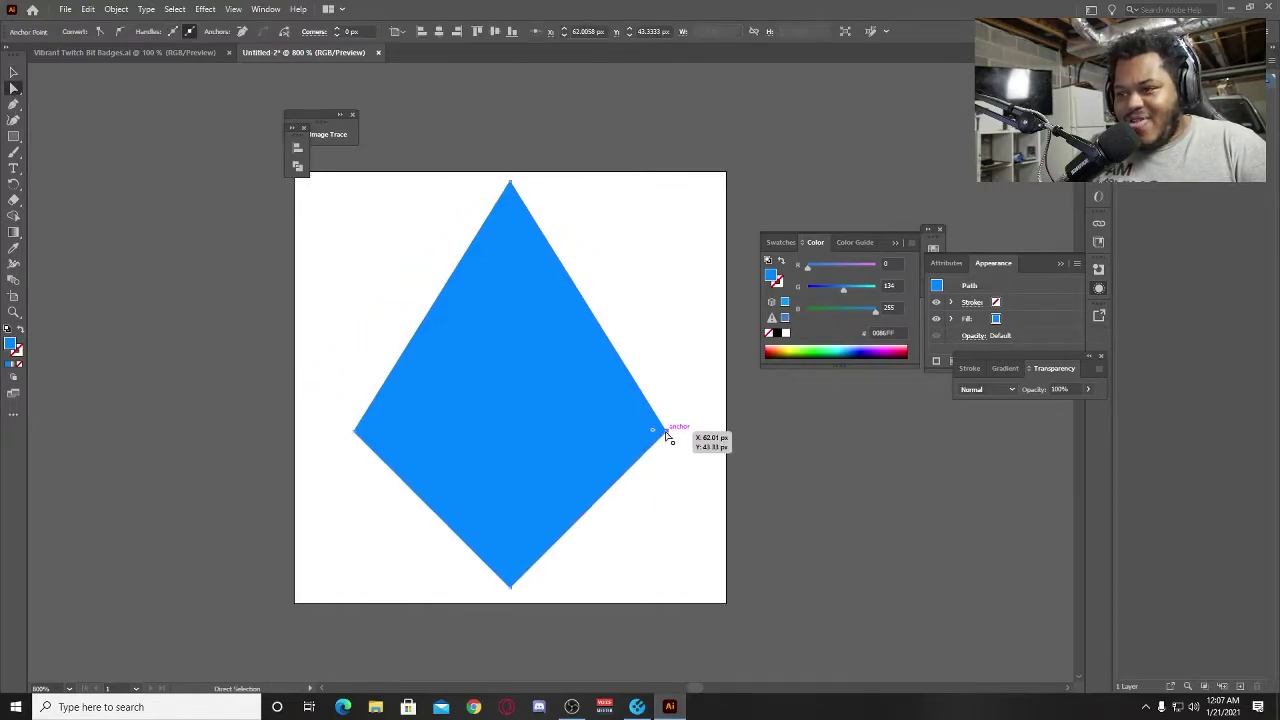
drag(668, 436, 512, 429)
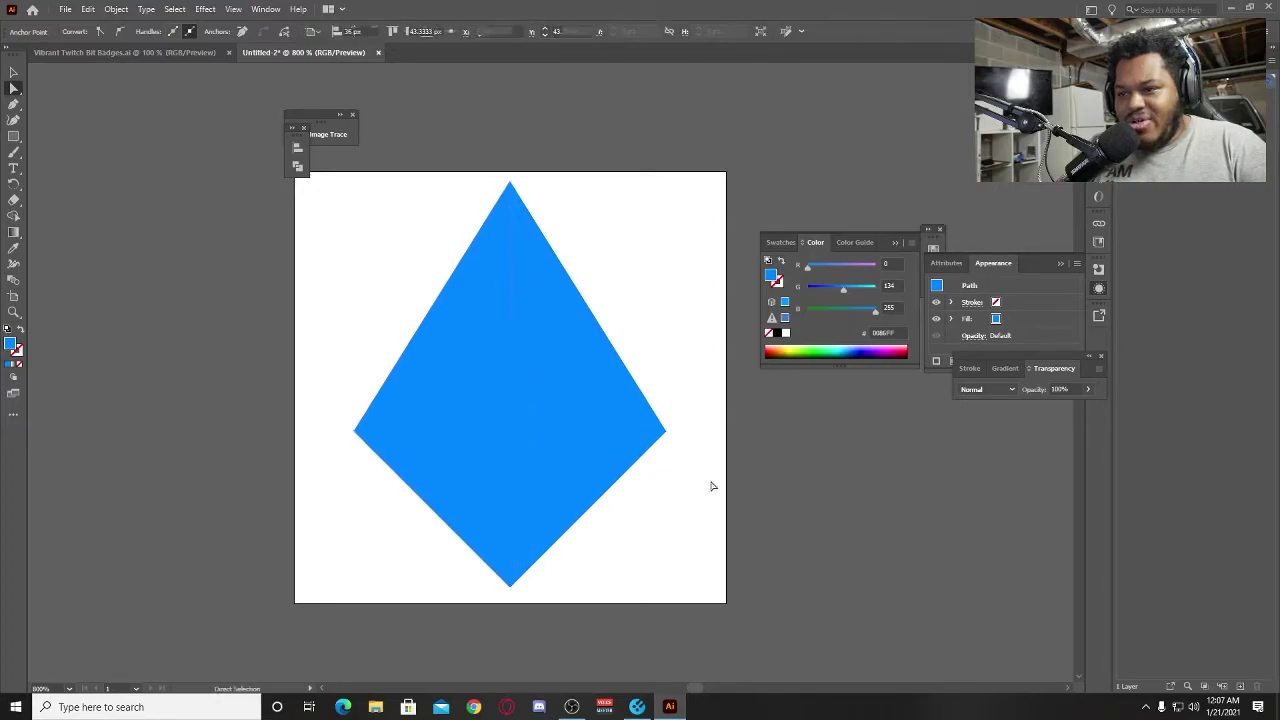
Set the left half's blend mode to Screen for a lighter cyan facet.
click(712, 486)
click(483, 426)
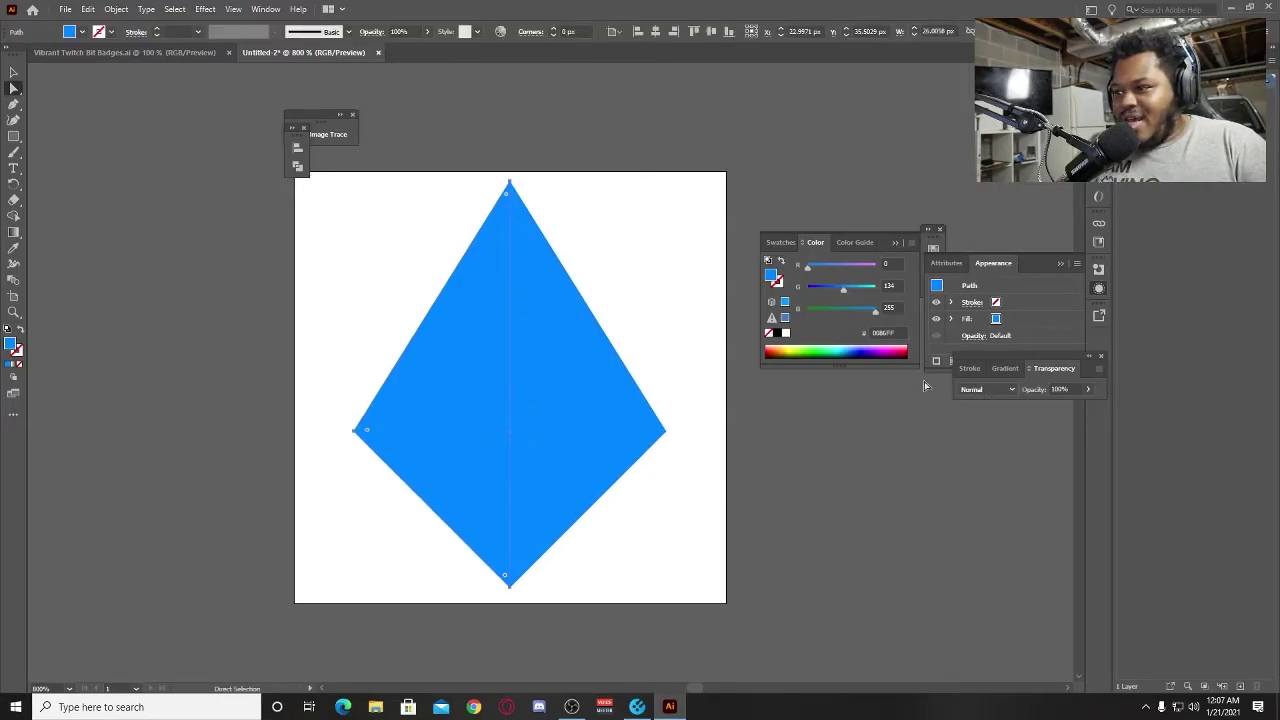
click(976, 394)
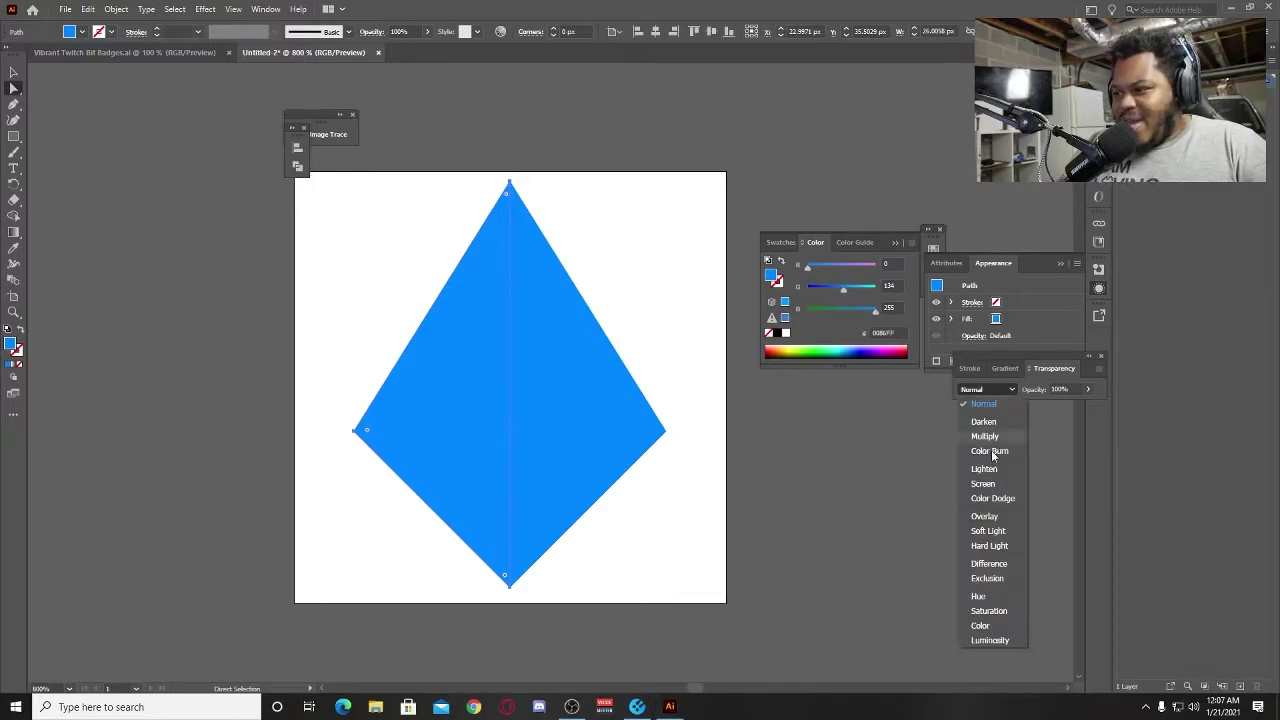
click(983, 485)
click(784, 430)
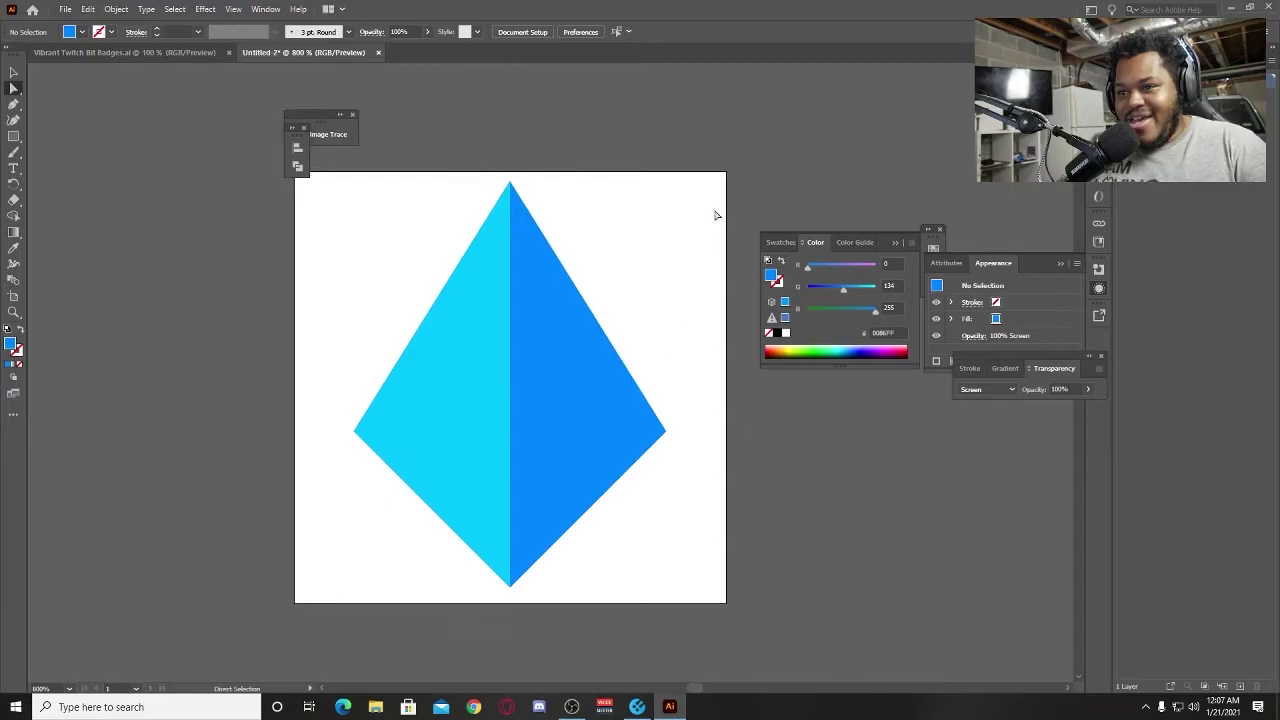
click(493, 399)
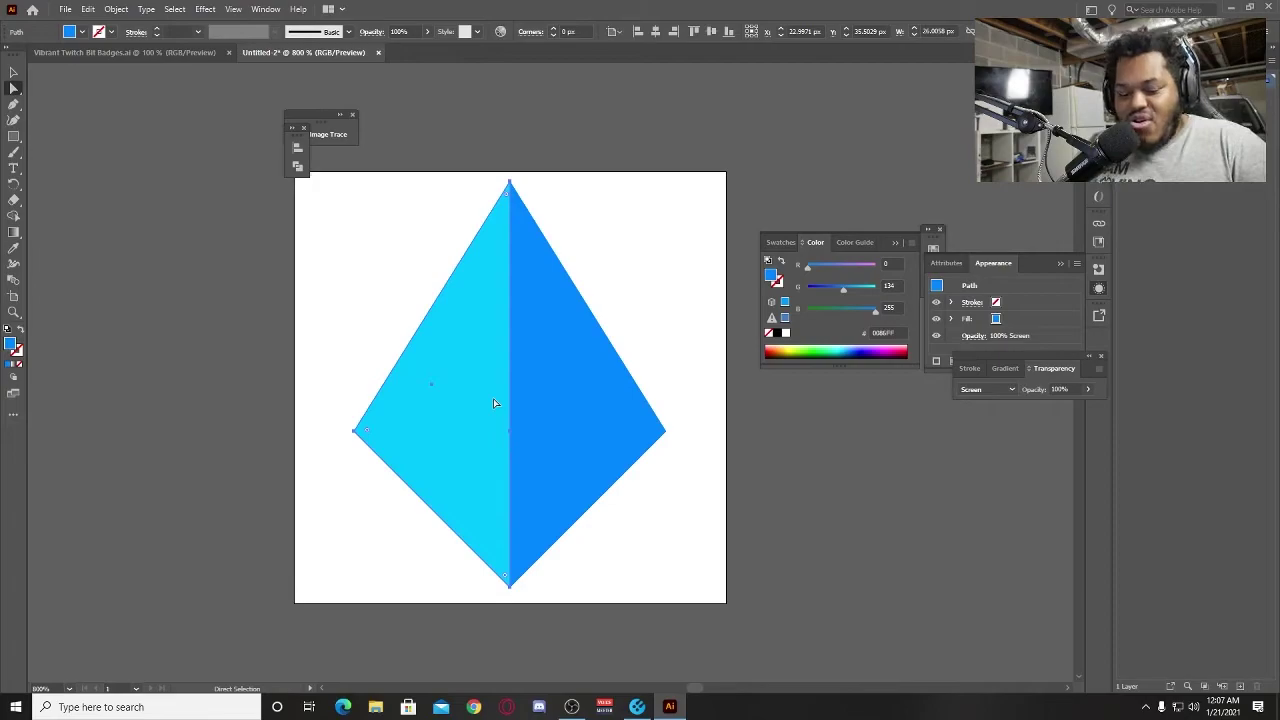
Drag the seam's middle point left to carve a narrow inner facet.
key(v)
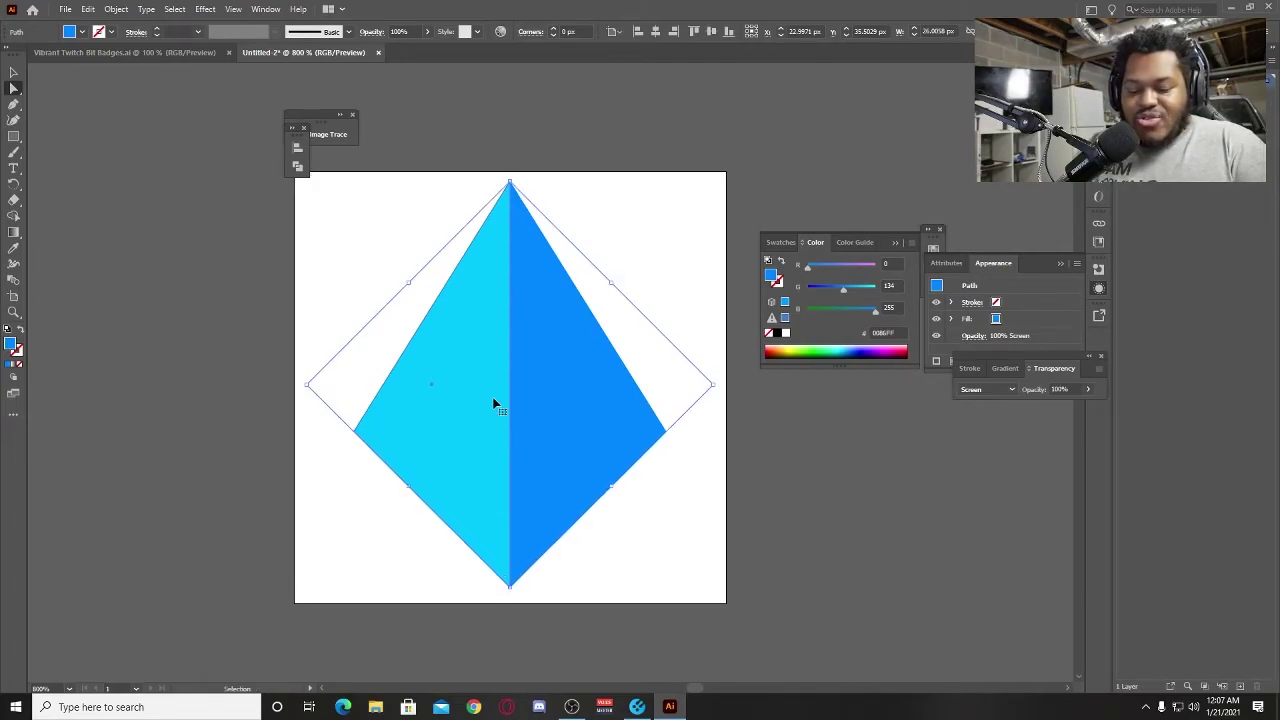
key(a)
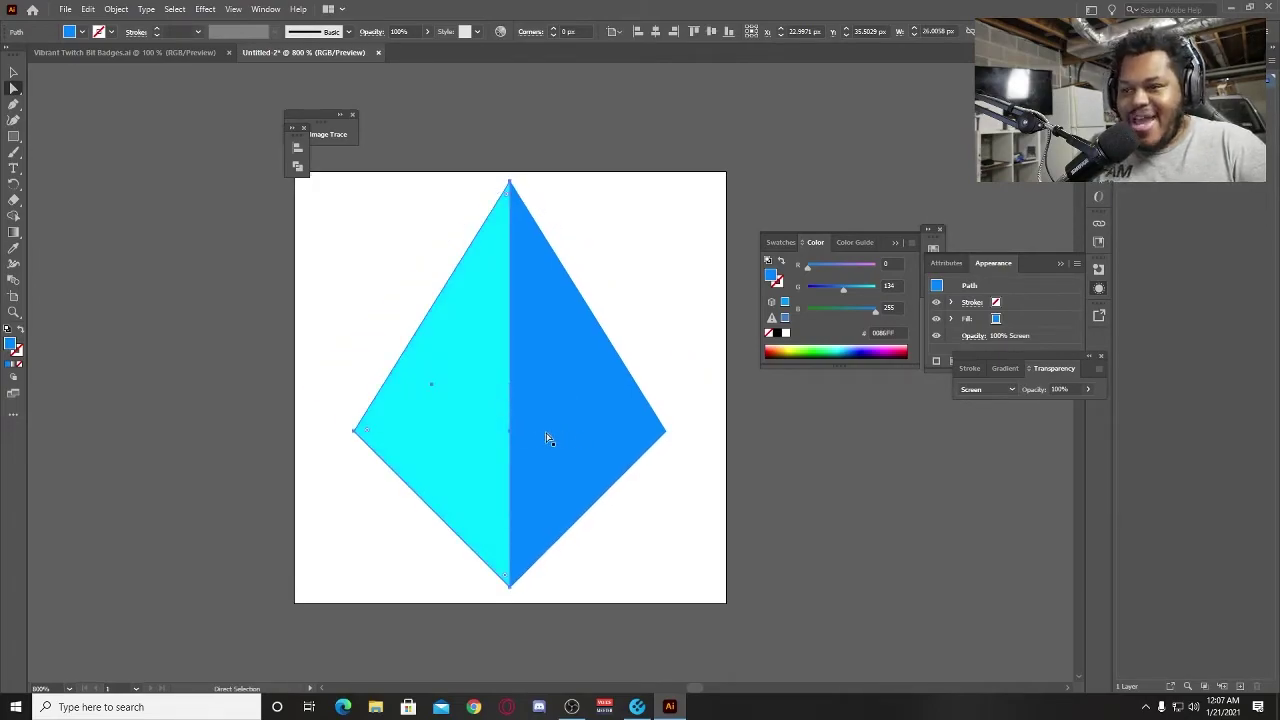
click(662, 410)
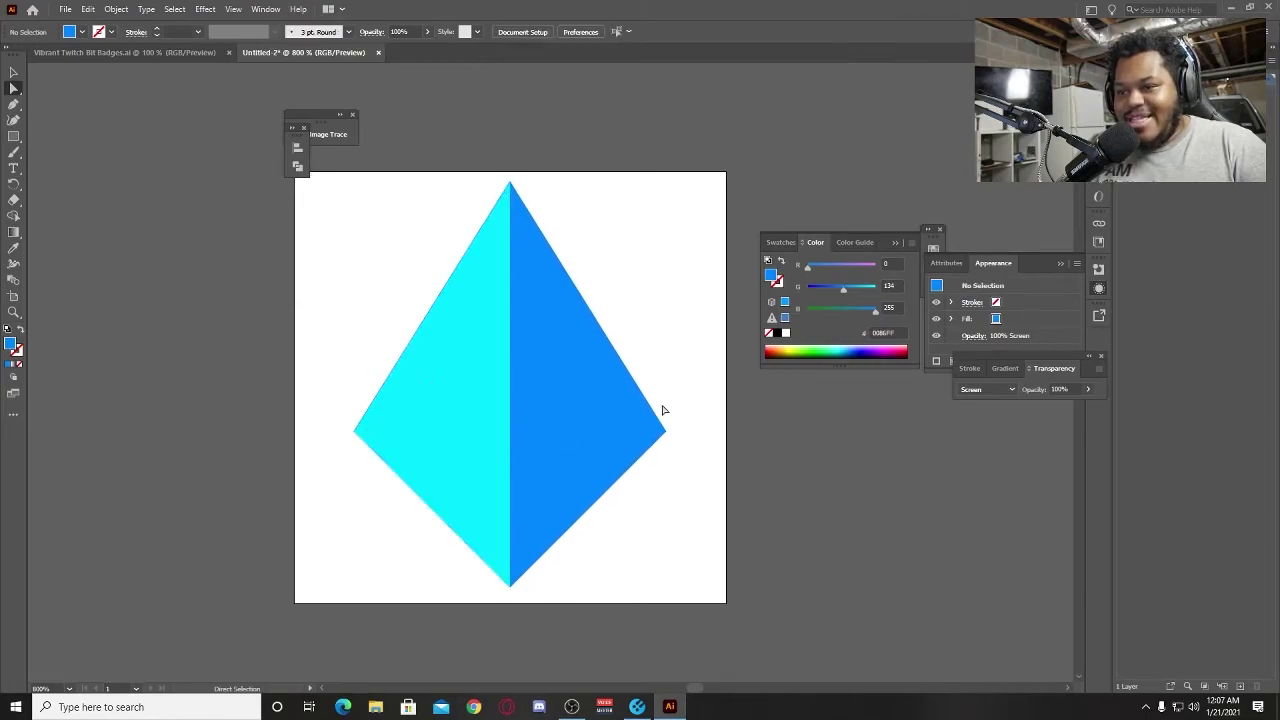
click(510, 432)
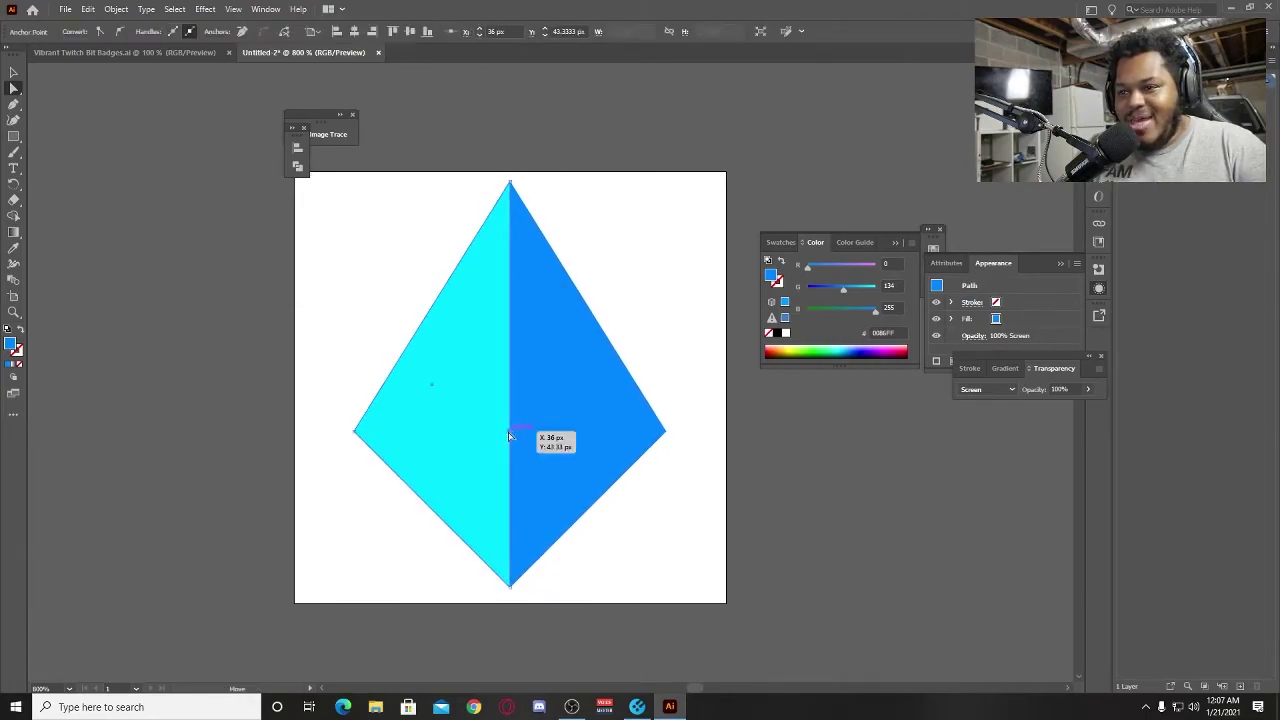
drag(510, 434, 429, 431)
click(763, 500)
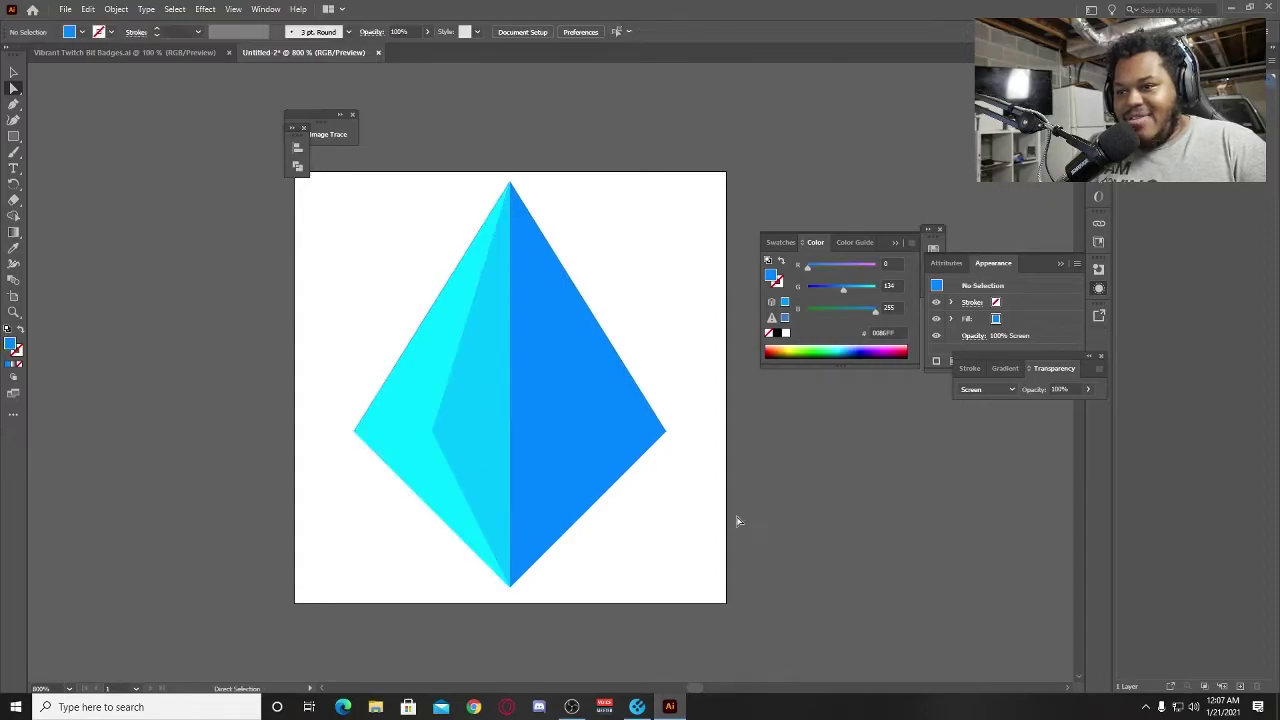
Try Multiply on the outer left facet, then return it to Normal blending.
click(392, 422)
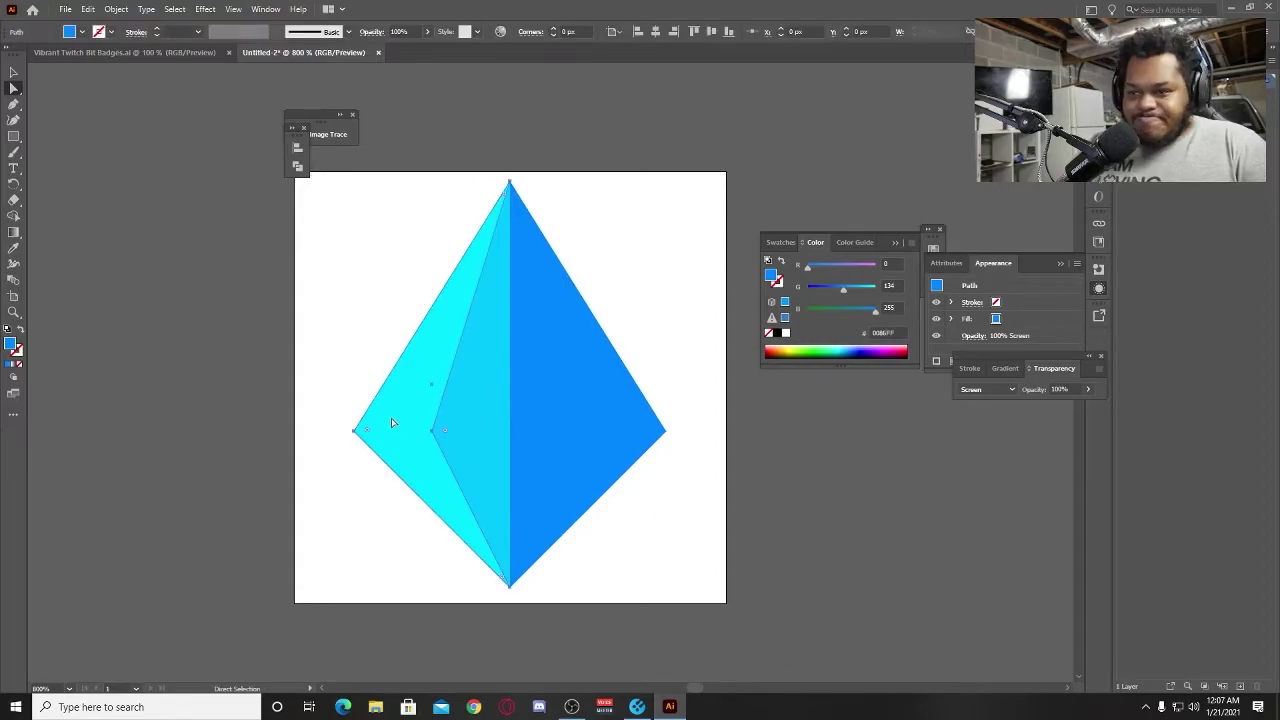
click(998, 392)
click(990, 437)
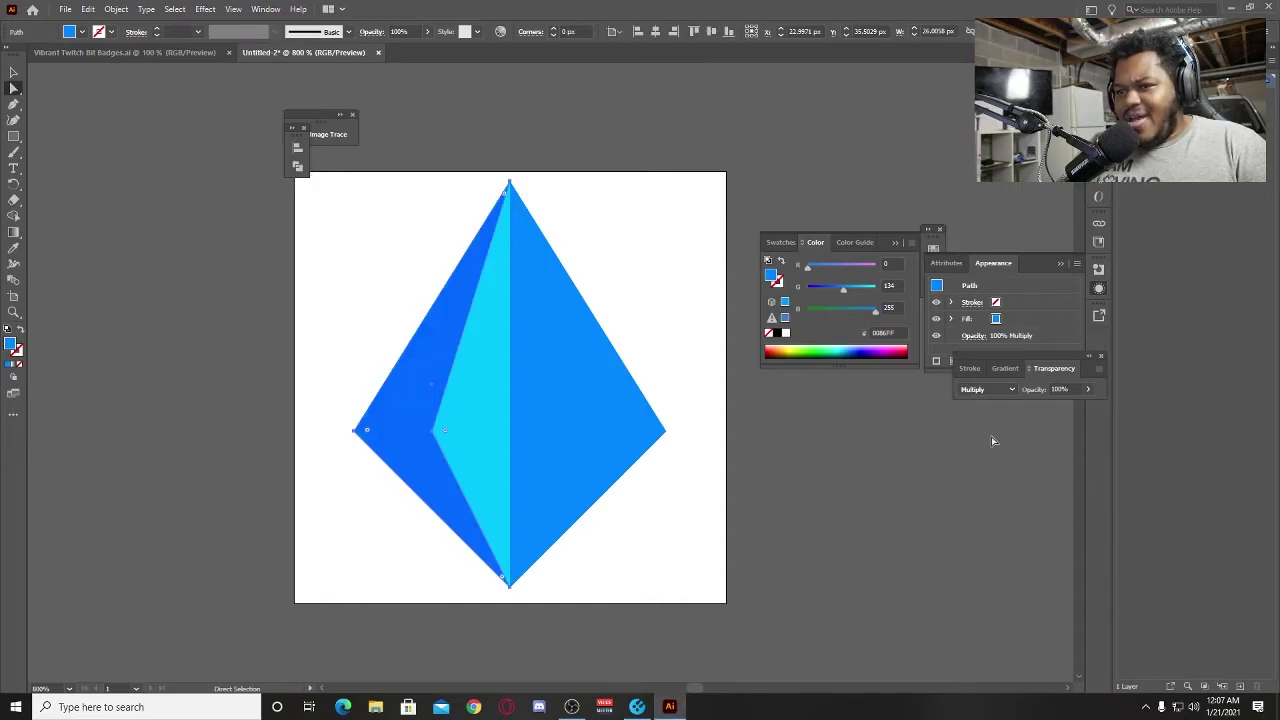
click(996, 391)
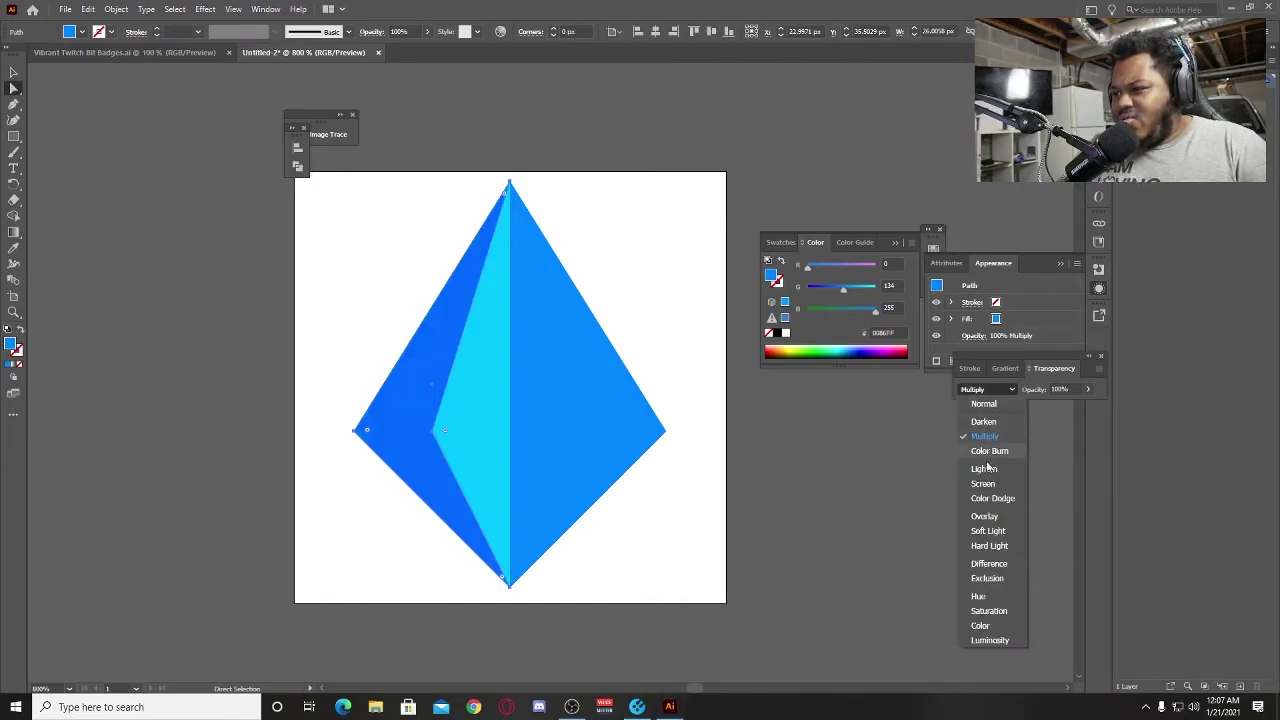
click(985, 404)
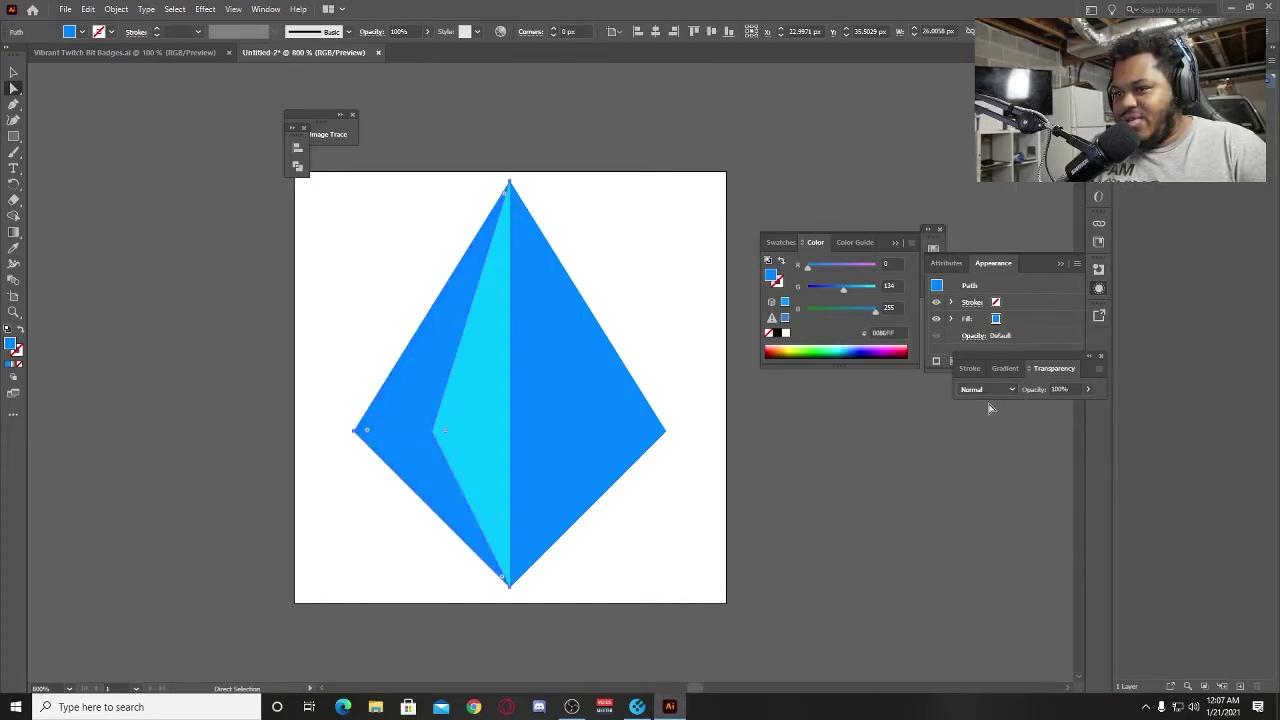
Reflect the outer left facet vertically with Transform > Reflect.
click(837, 489)
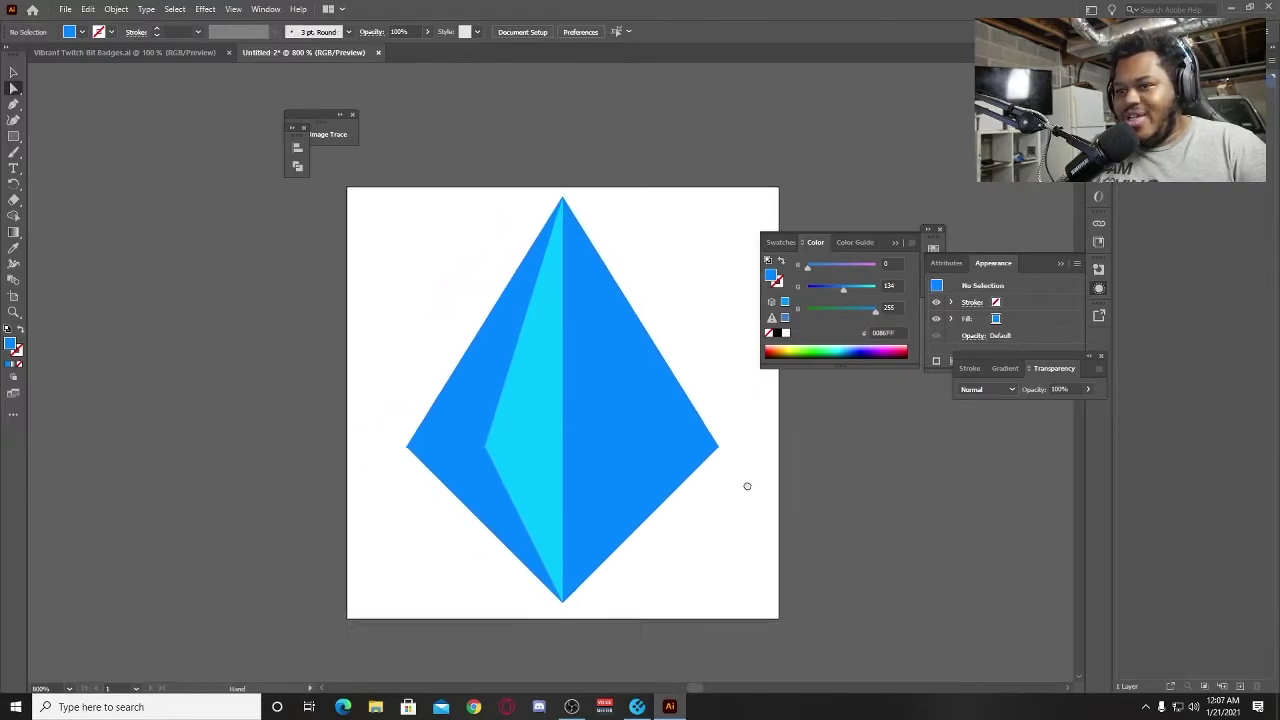
click(417, 403)
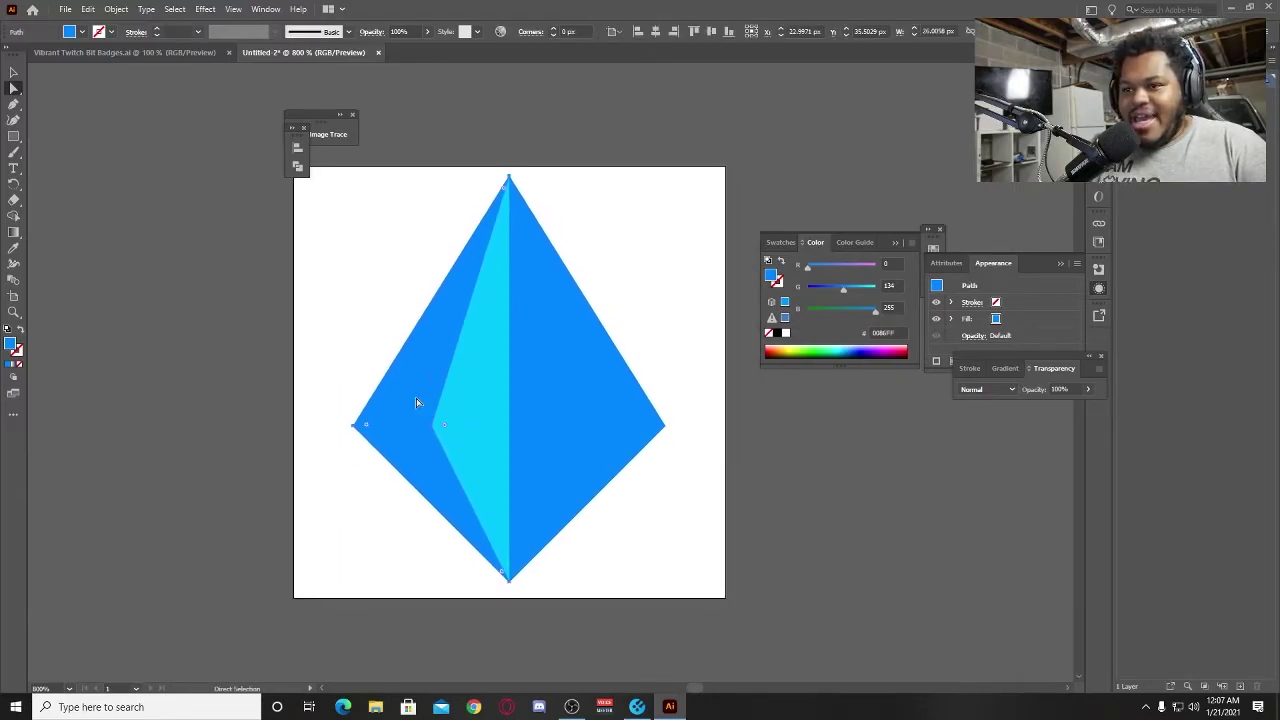
key(v)
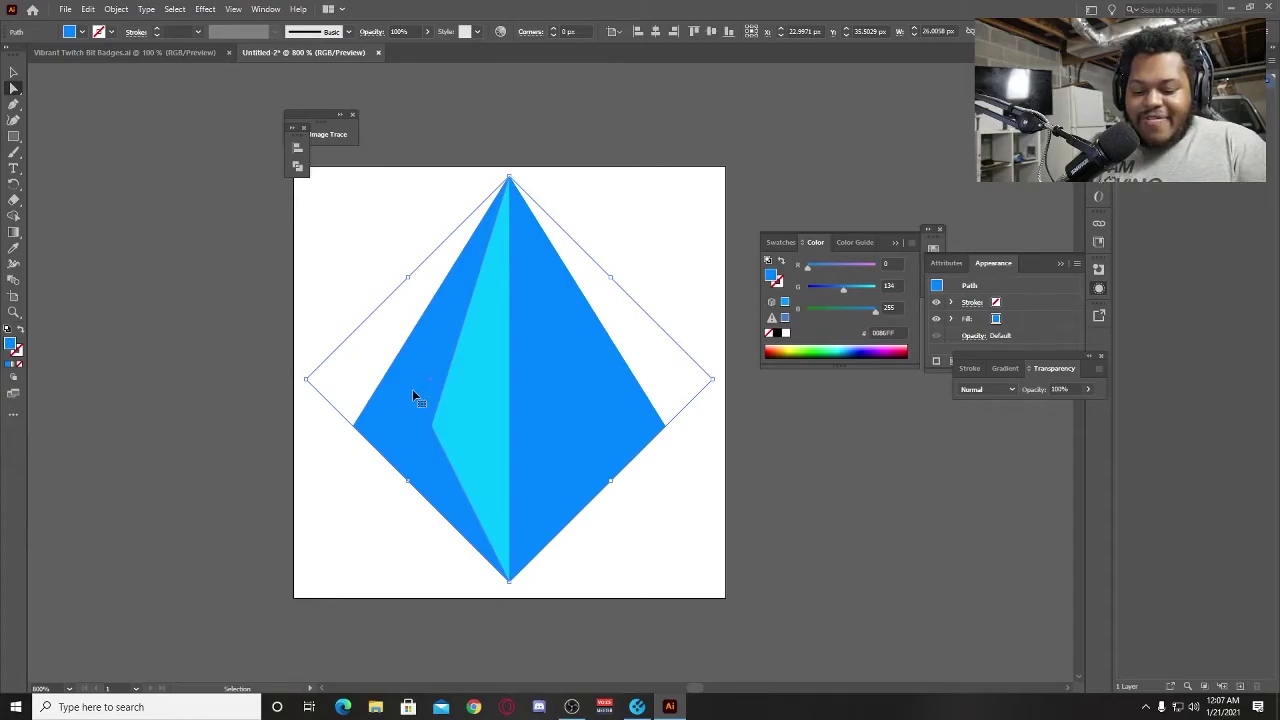
key(a)
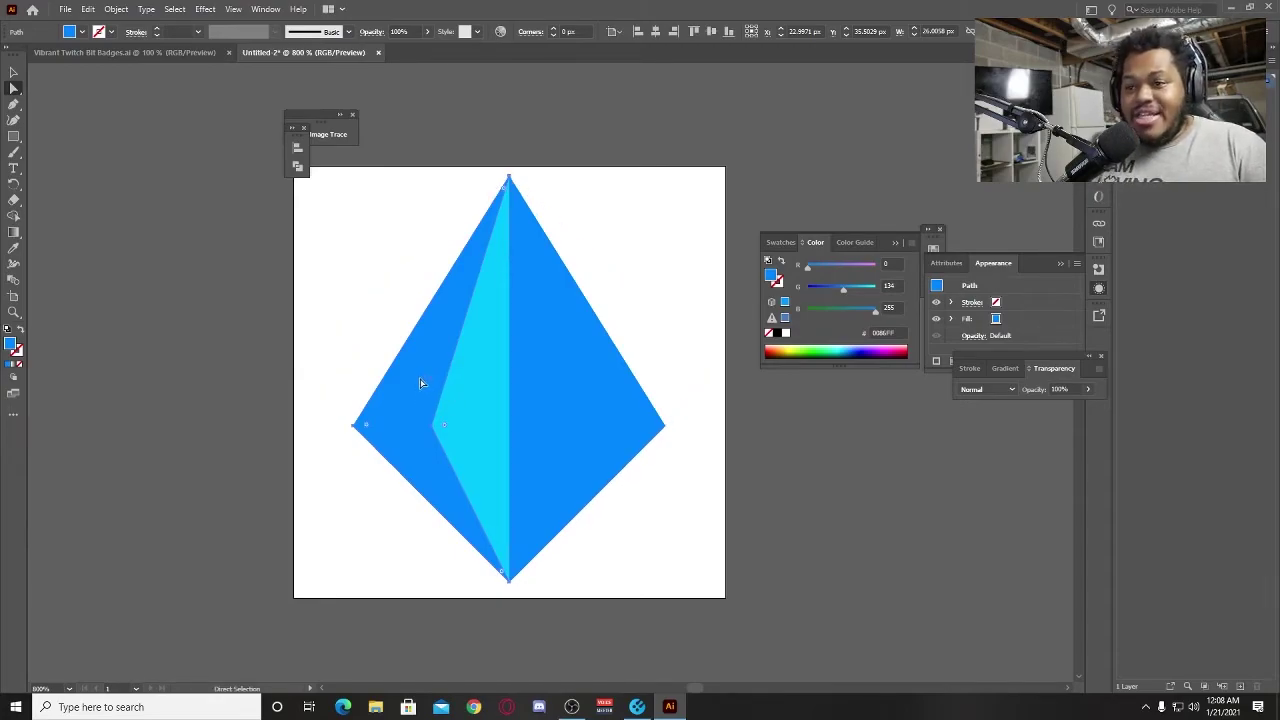
right_click(420, 383)
mouse_move(476, 614)
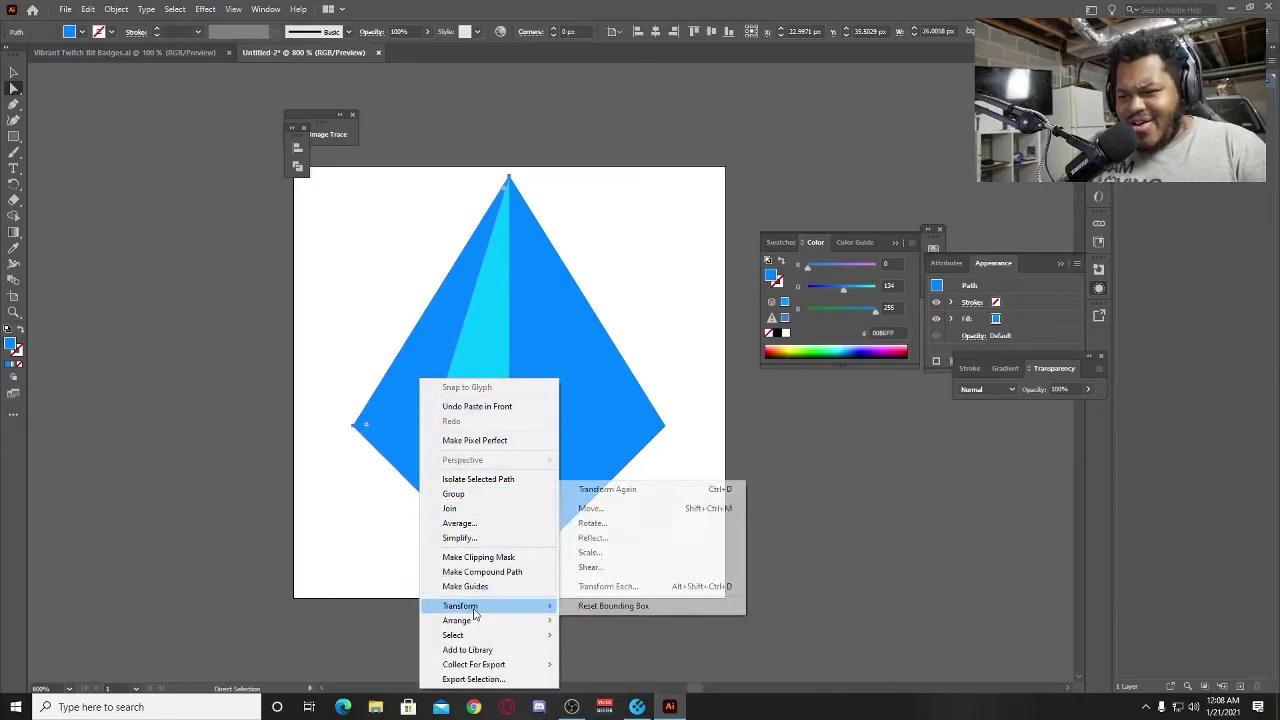
click(610, 540)
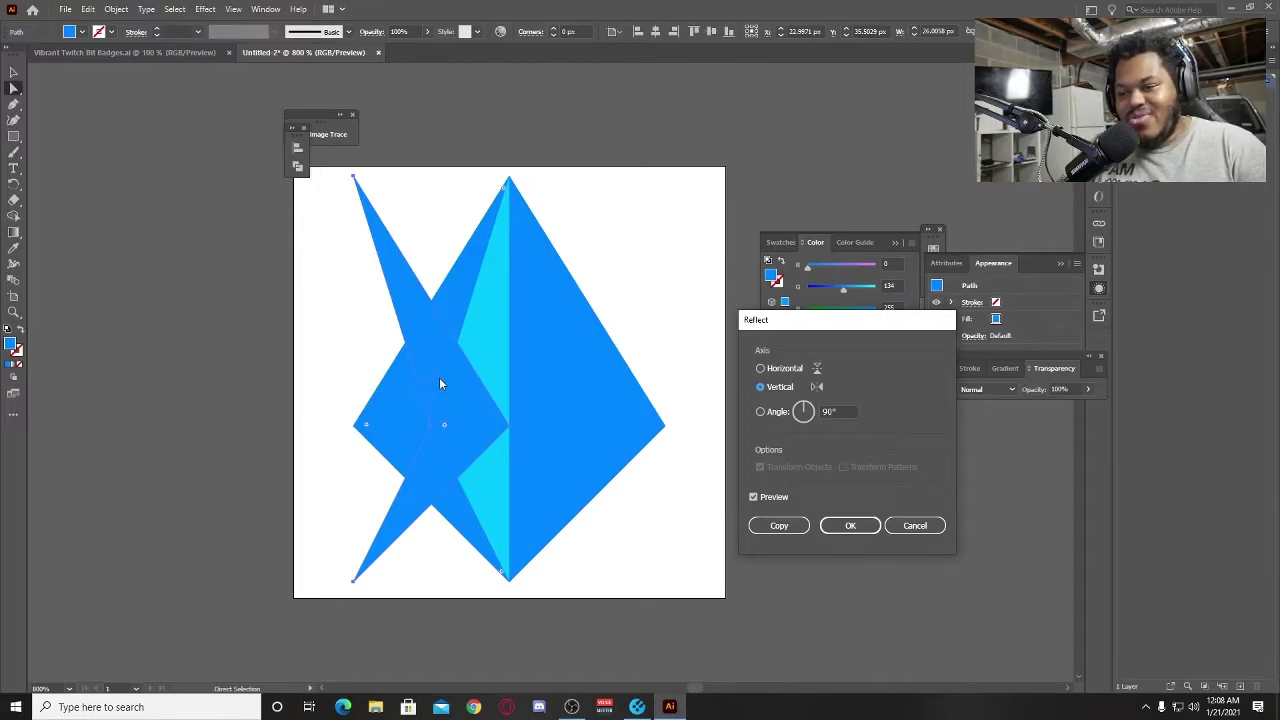
click(866, 526)
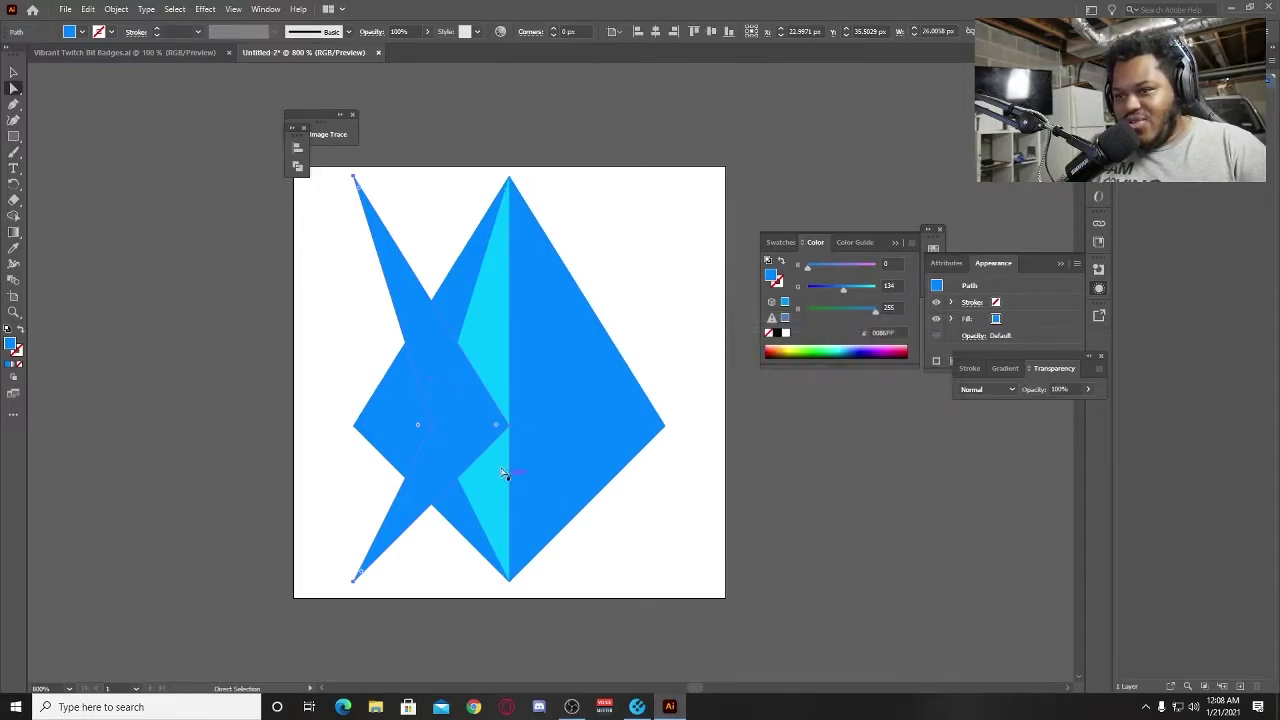
Move the mirrored facet onto the right half and set it to Multiply blending.
drag(446, 420, 604, 421)
click(988, 389)
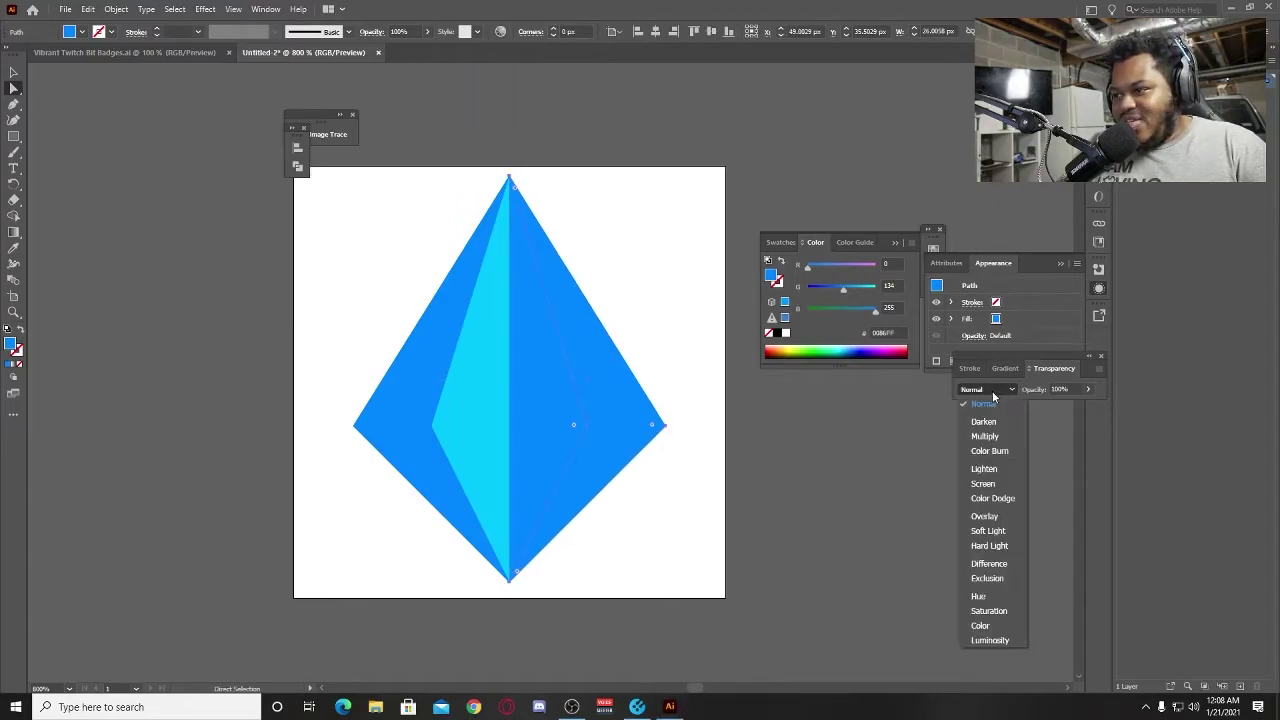
click(988, 436)
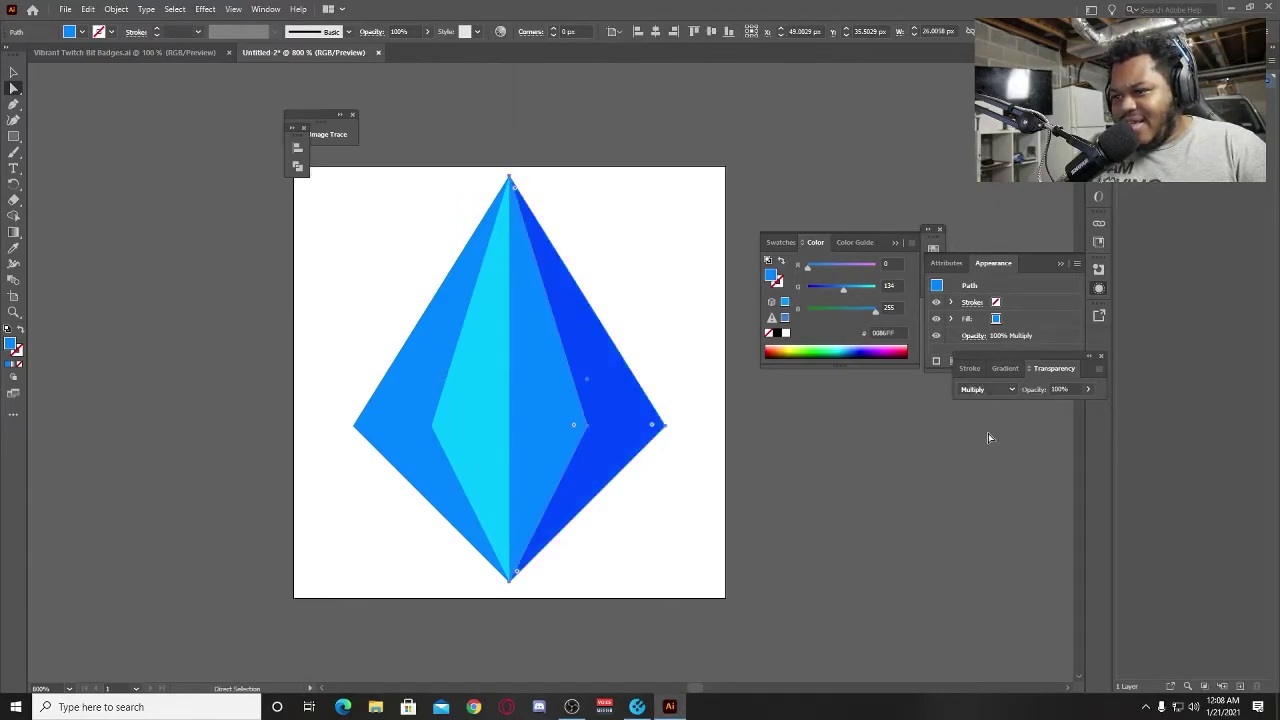
click(818, 520)
drag(814, 509, 737, 517)
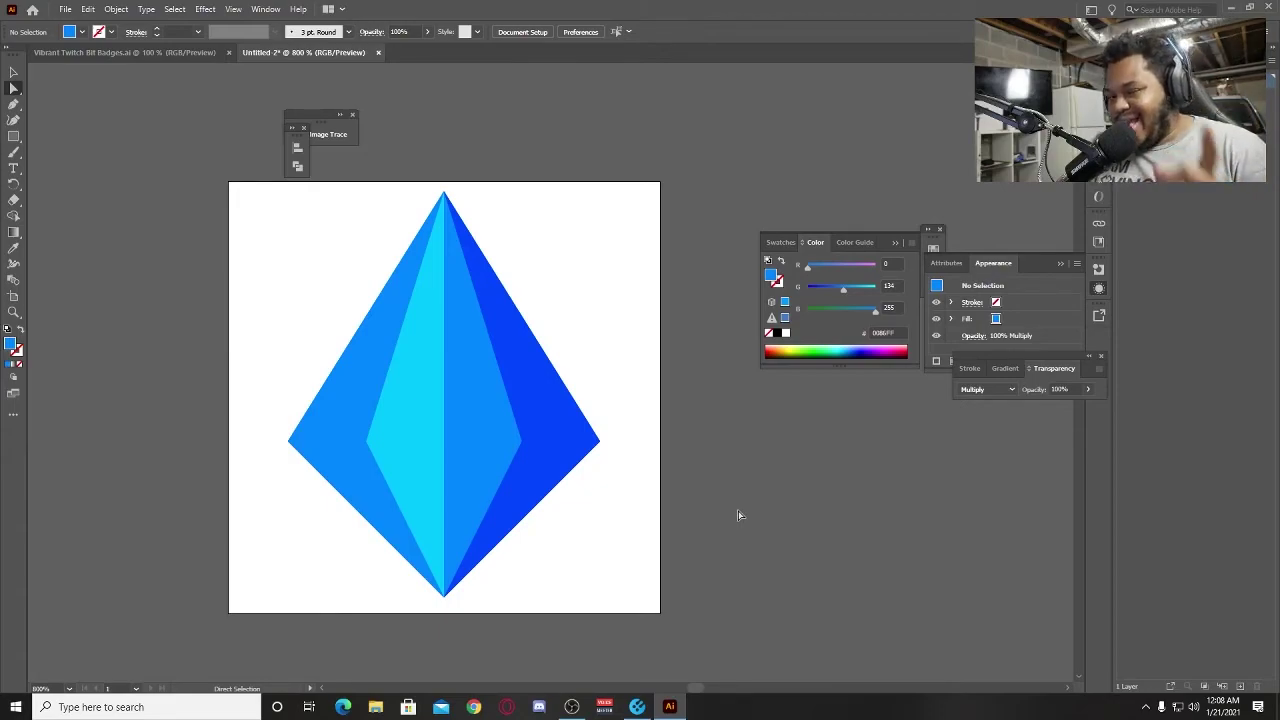
Select the gem's diamond base path, undoing to expose it beneath the facets.
click(474, 400)
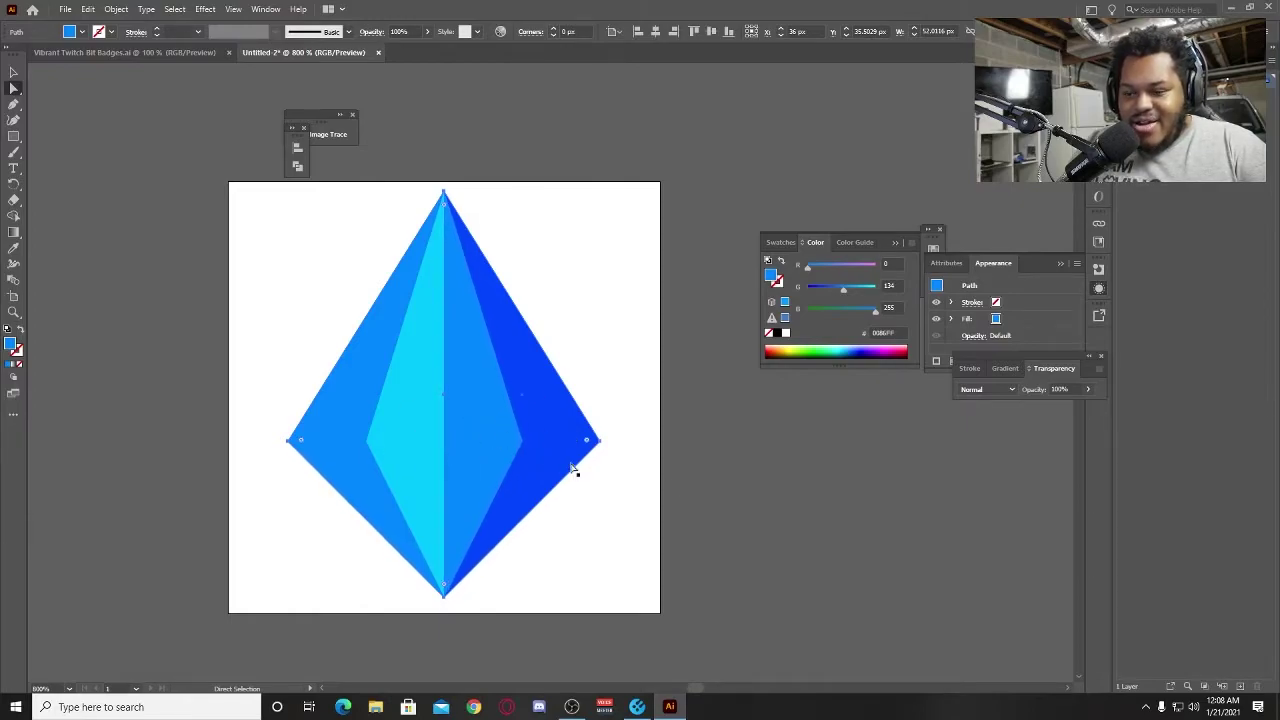
key(v)
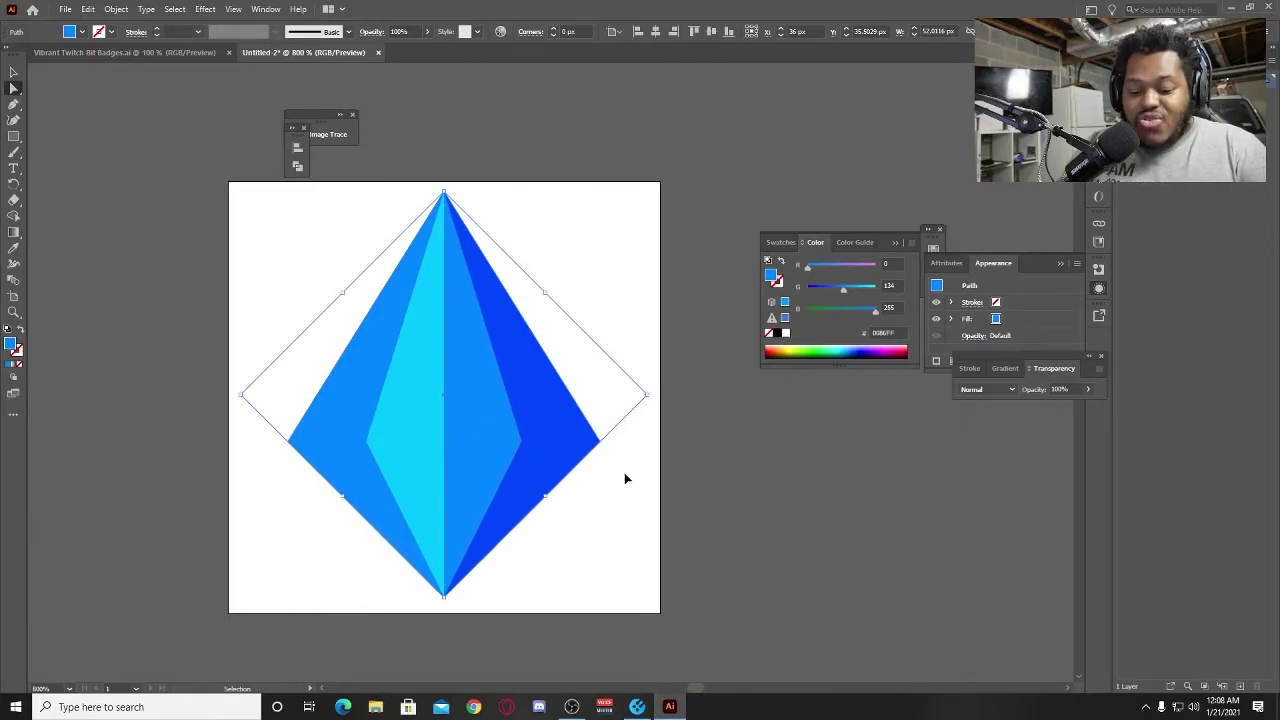
key(a)
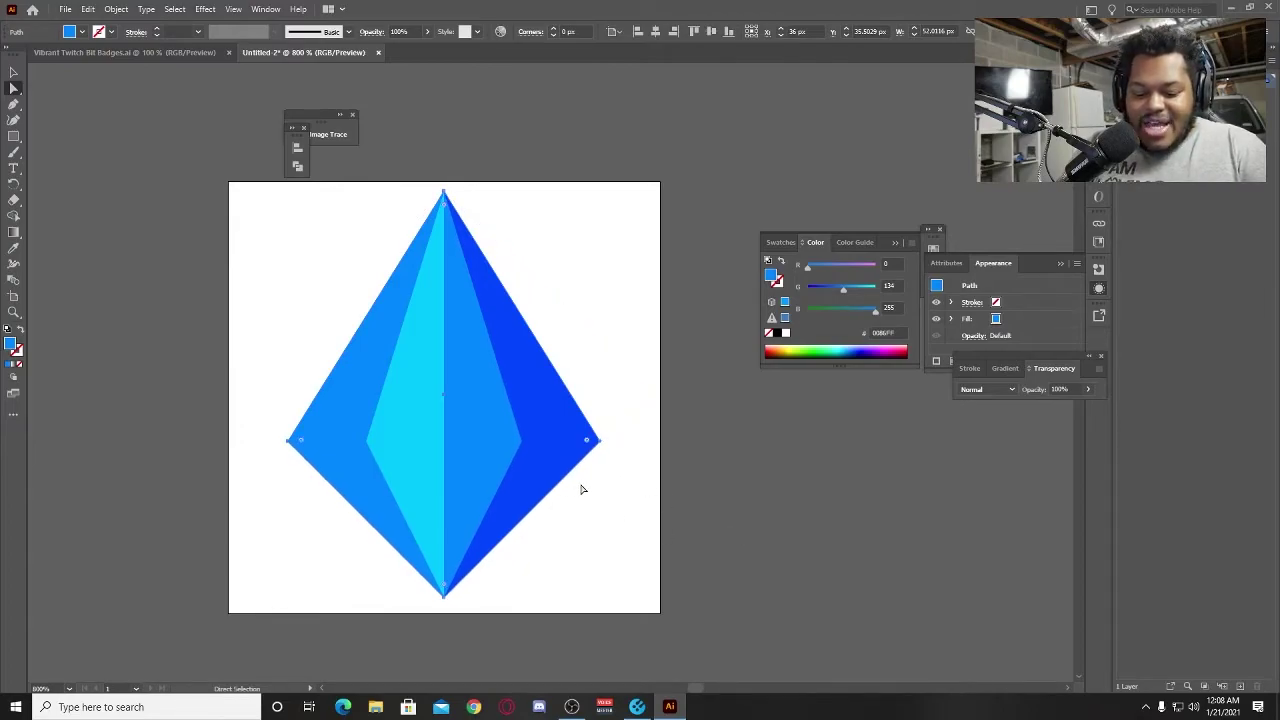
key(v)
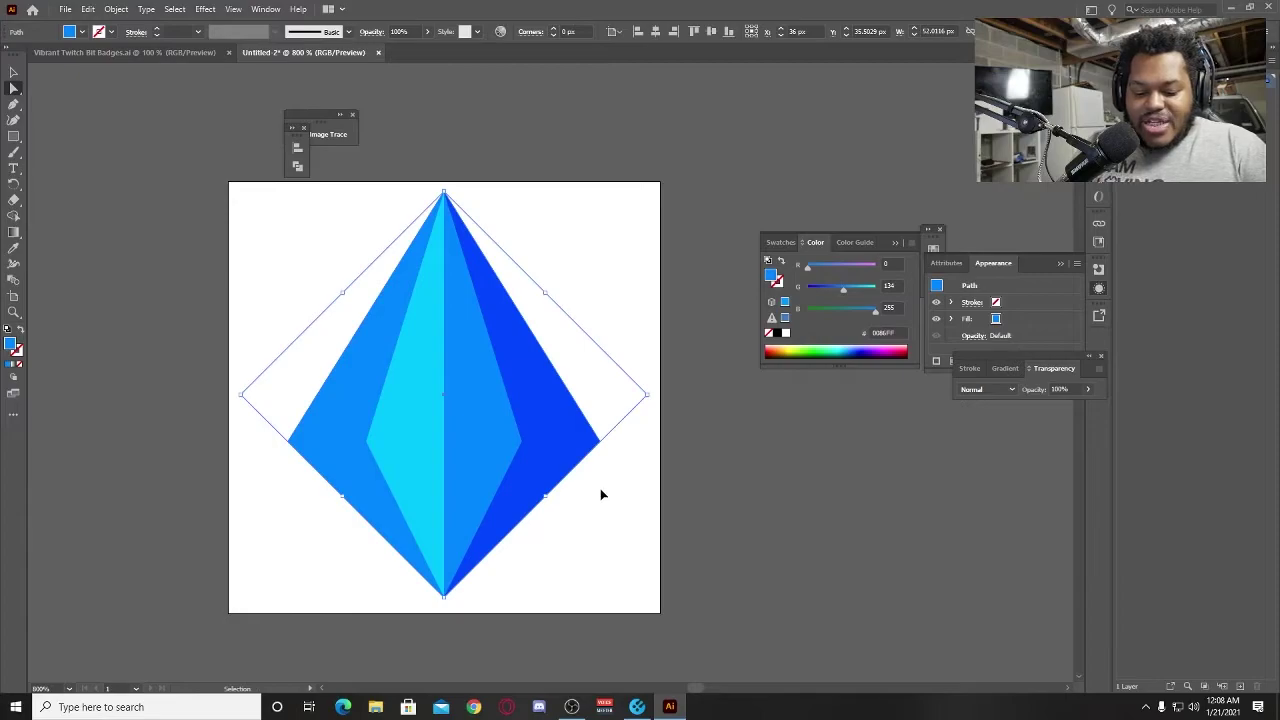
key(a)
click(601, 493)
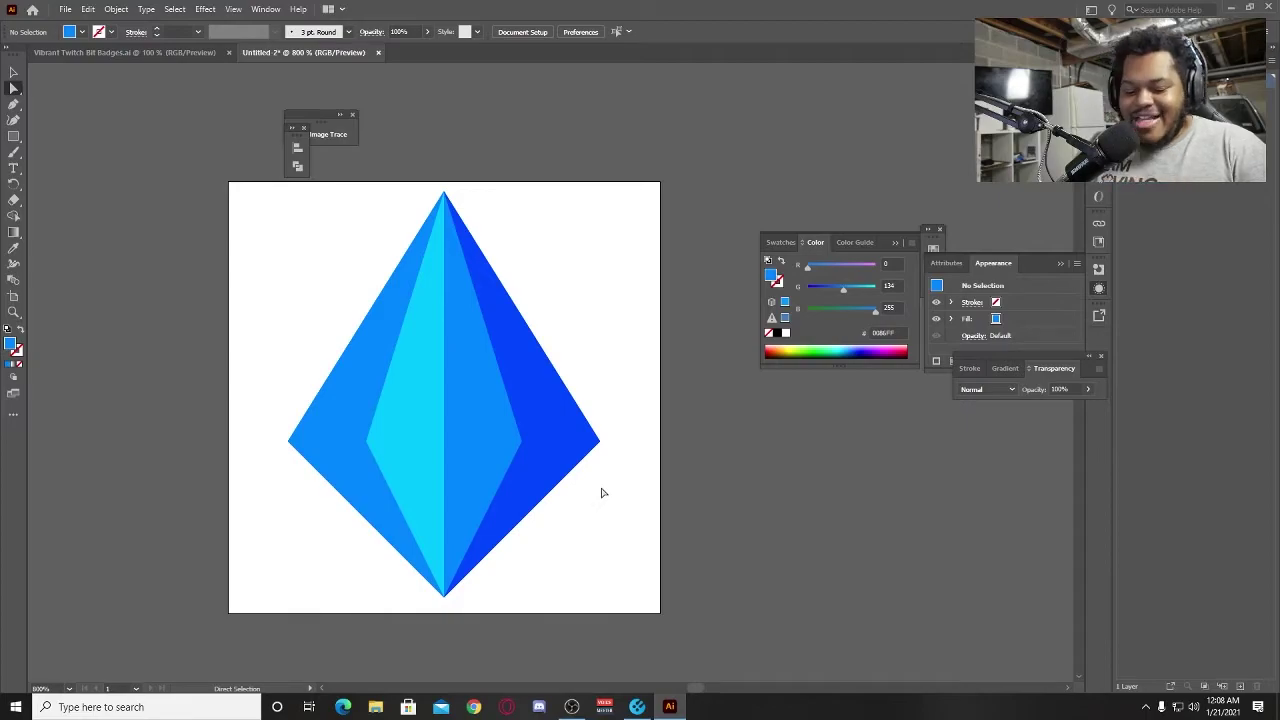
key(ctrl+z)
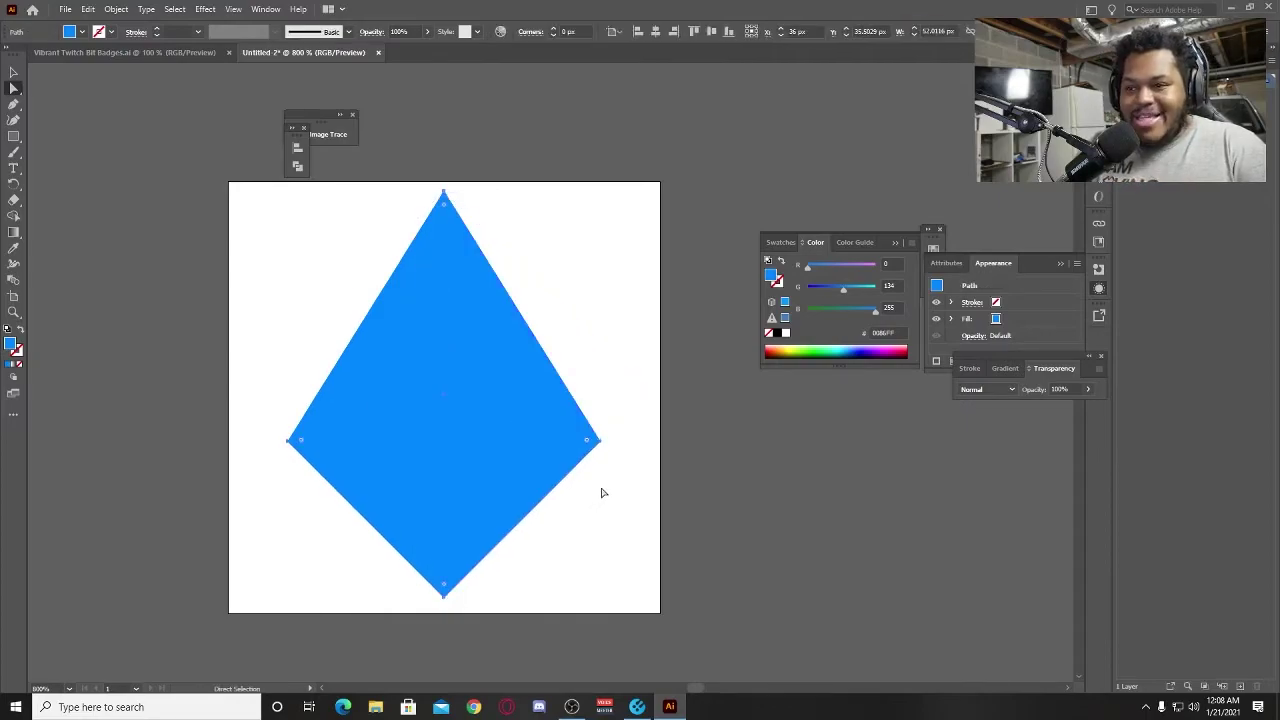
click(578, 305)
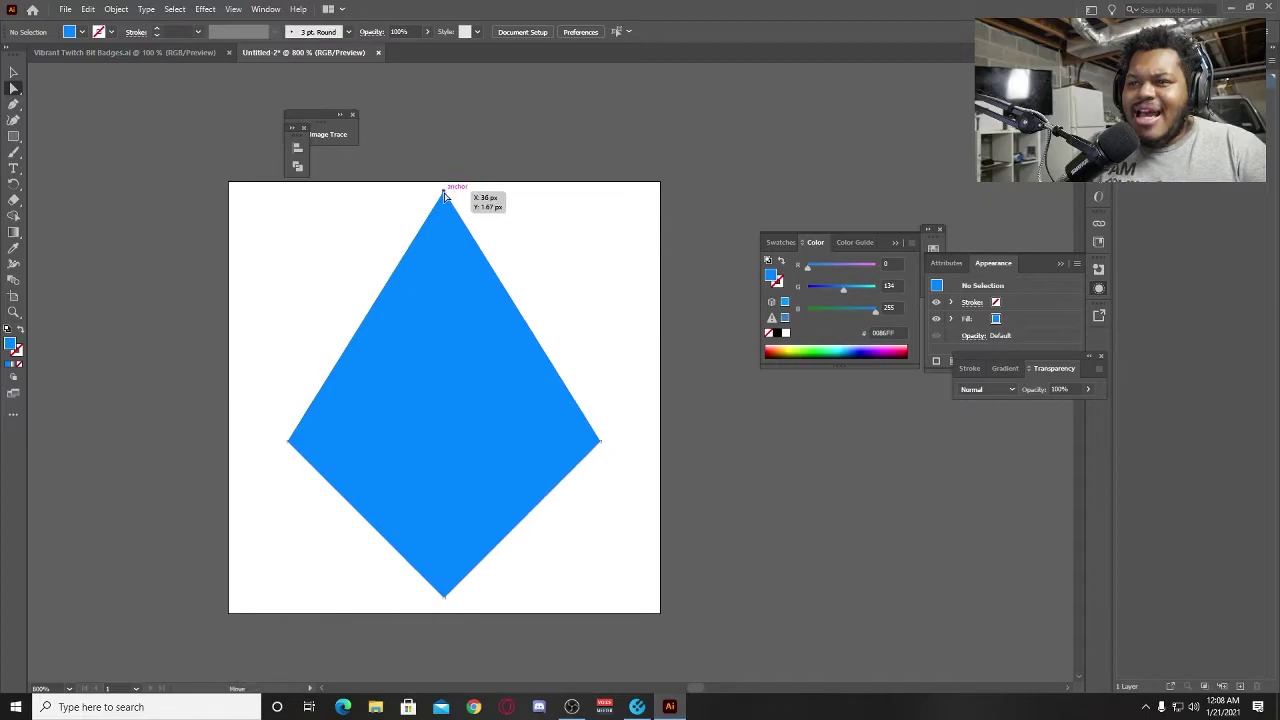
Reshape a lower facet toward the centre and darken the lower facets with Multiply.
drag(446, 196, 454, 489)
click(978, 392)
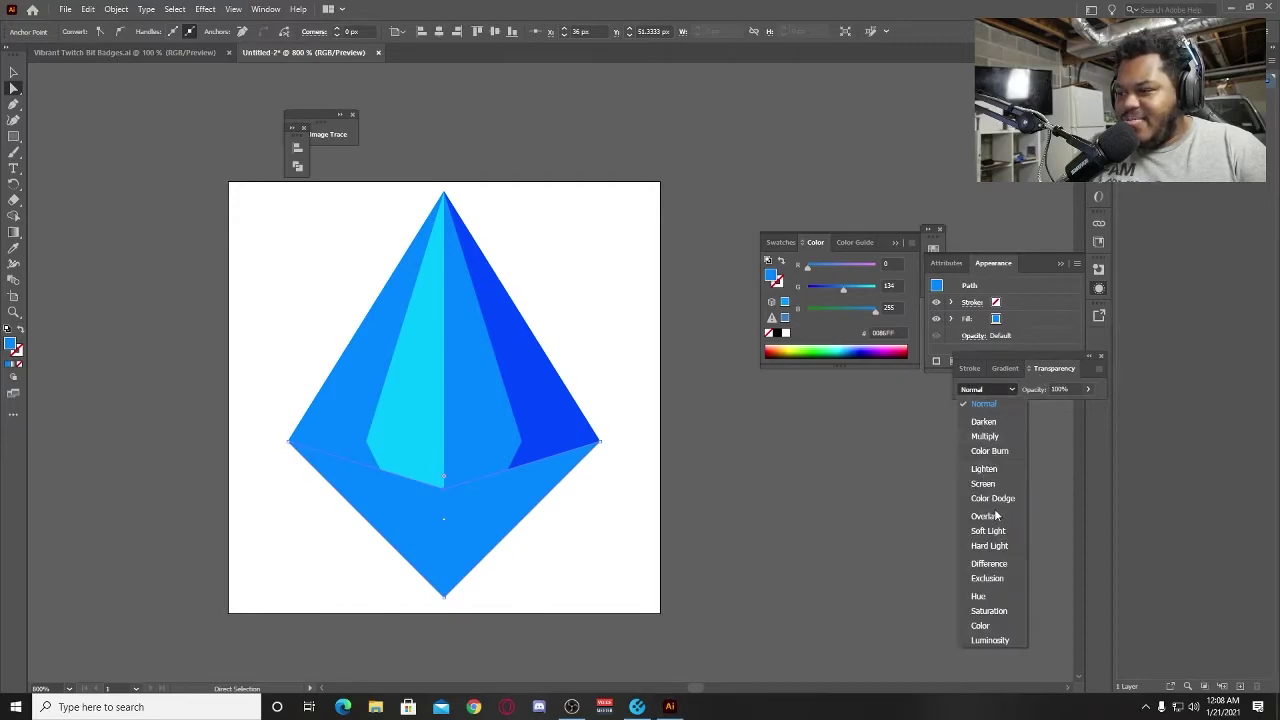
click(989, 441)
click(989, 441)
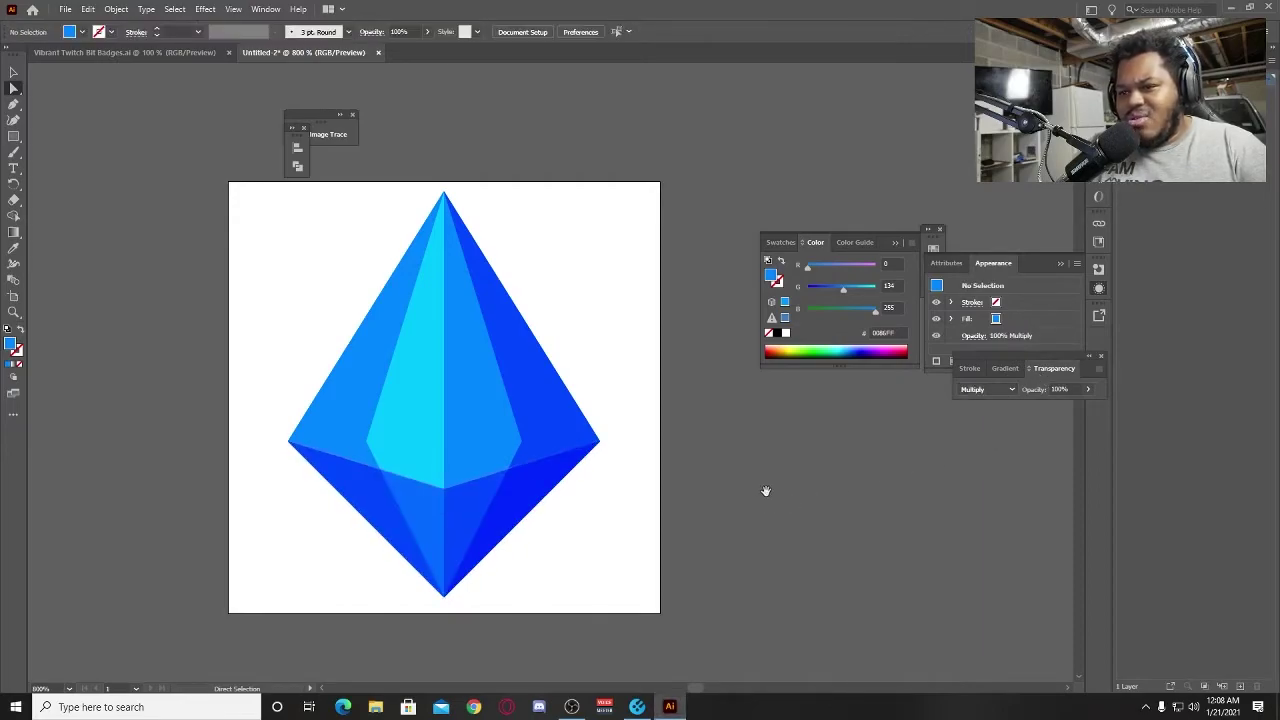
scroll(766, 491, left, 1)
key(ctrl+minus)
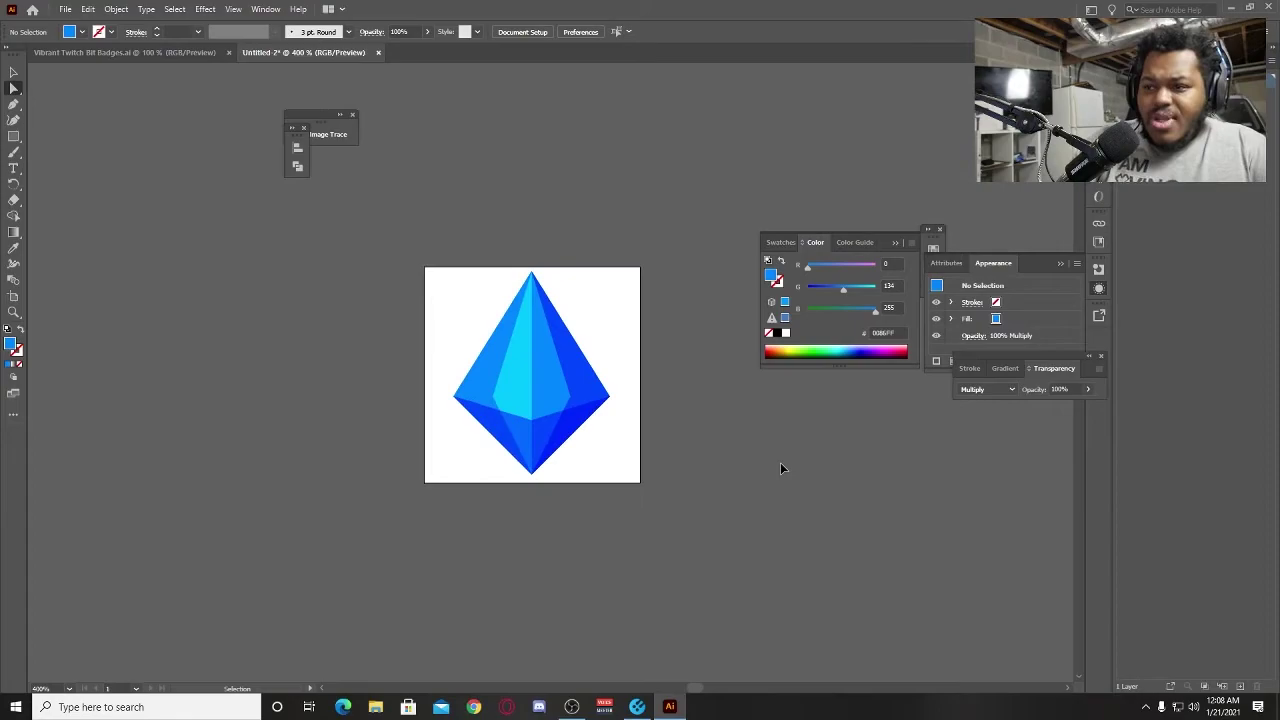
key(ctrl+plus)
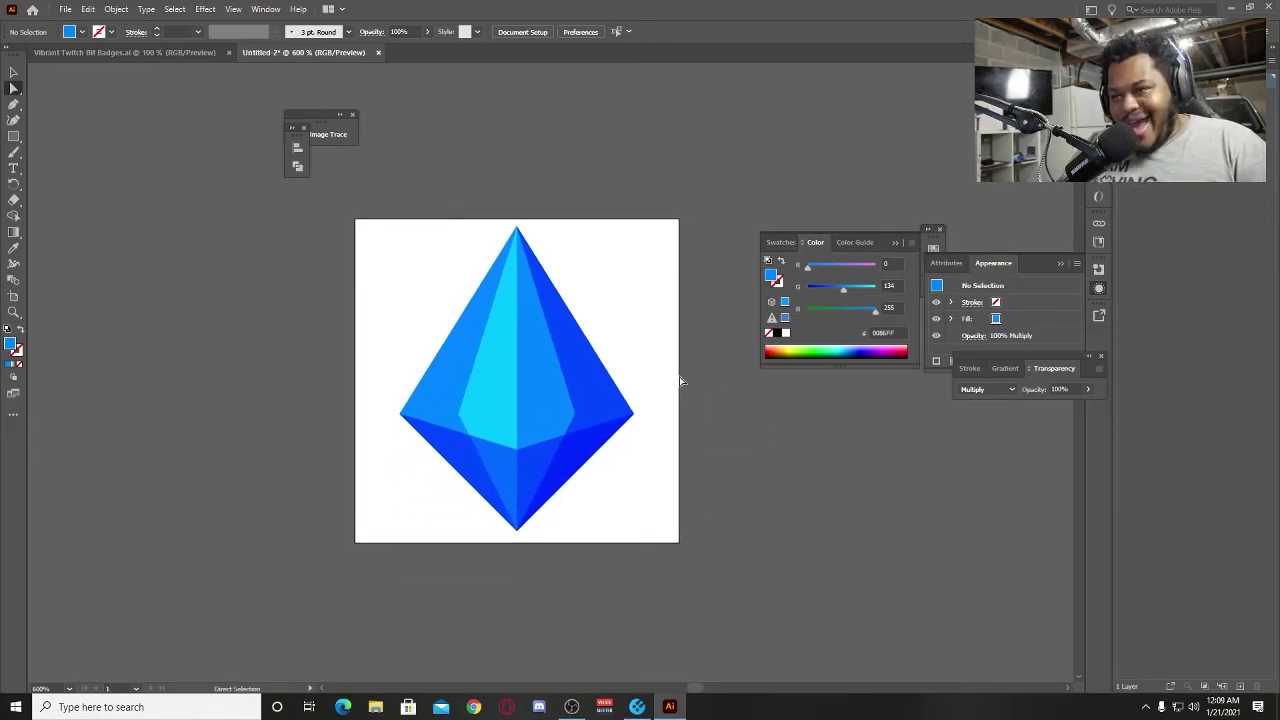
Marquee-select all the gem's facets and group them with Ctrl+G.
click(14, 73)
drag(337, 272, 708, 517)
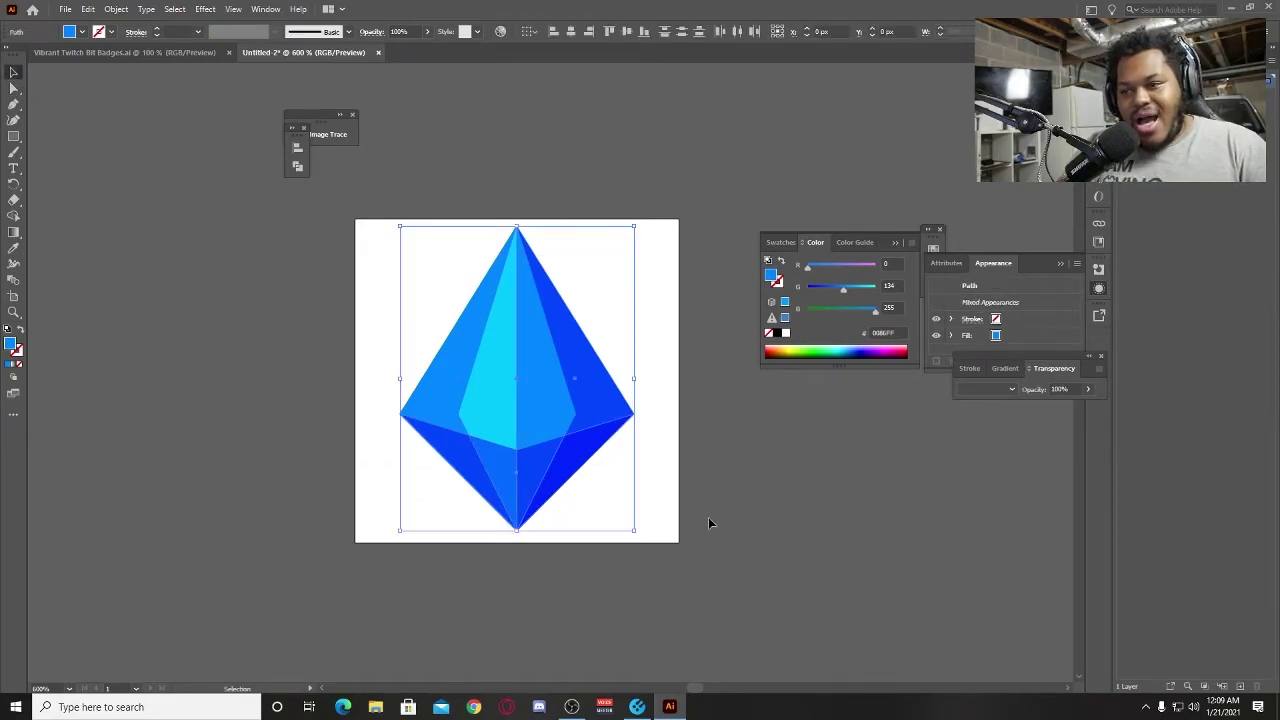
key(ctrl+g)
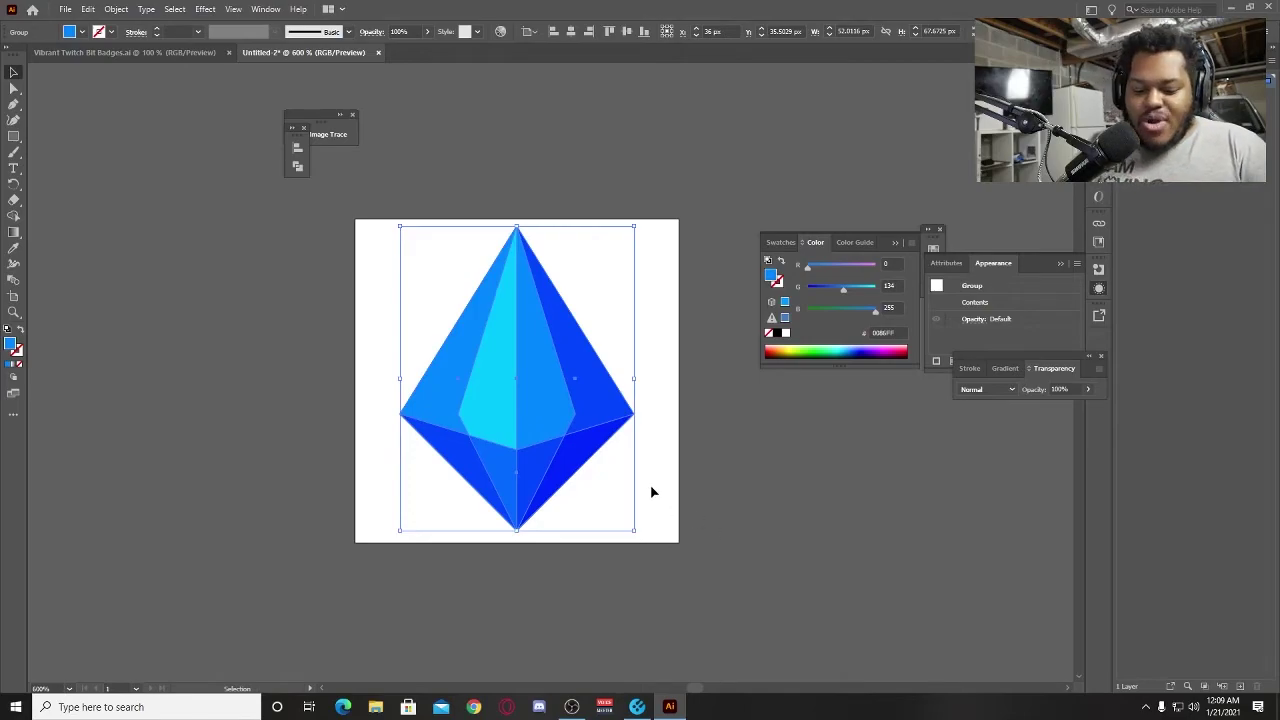
key(a)
key(v)
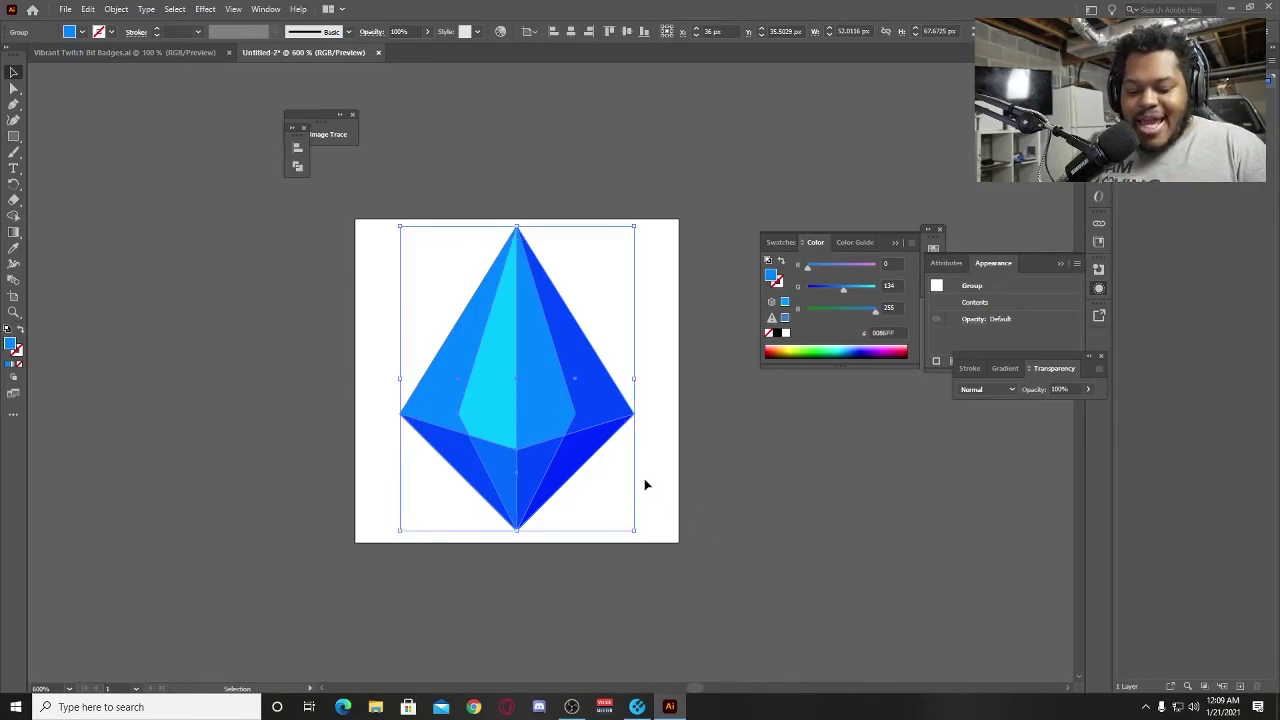
key(a)
key(v)
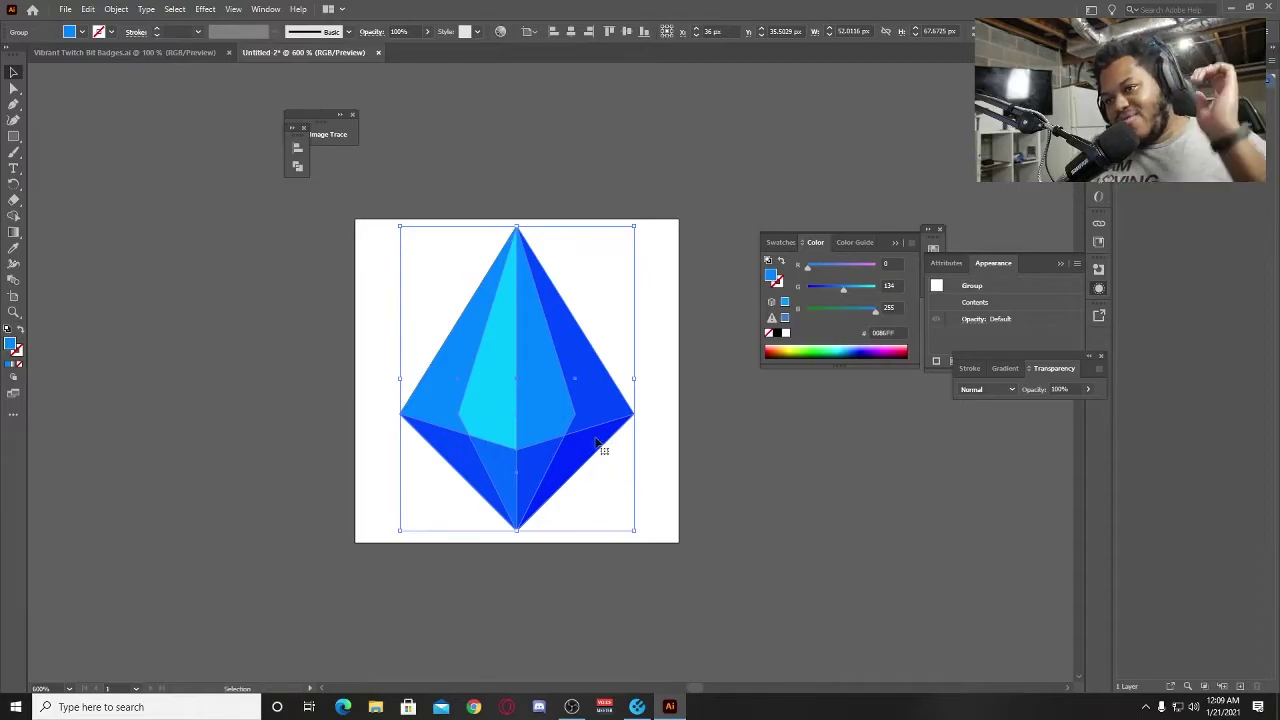
drag(581, 417, 396, 414)
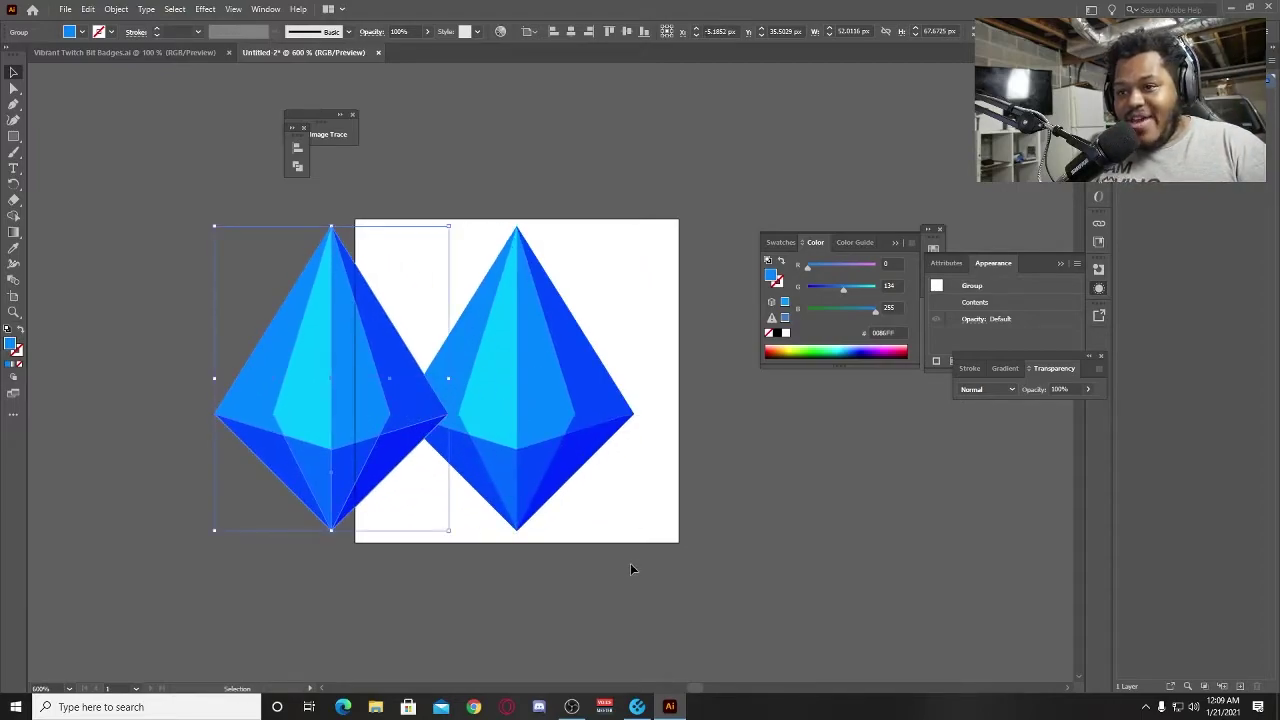
key(ctrl+z)
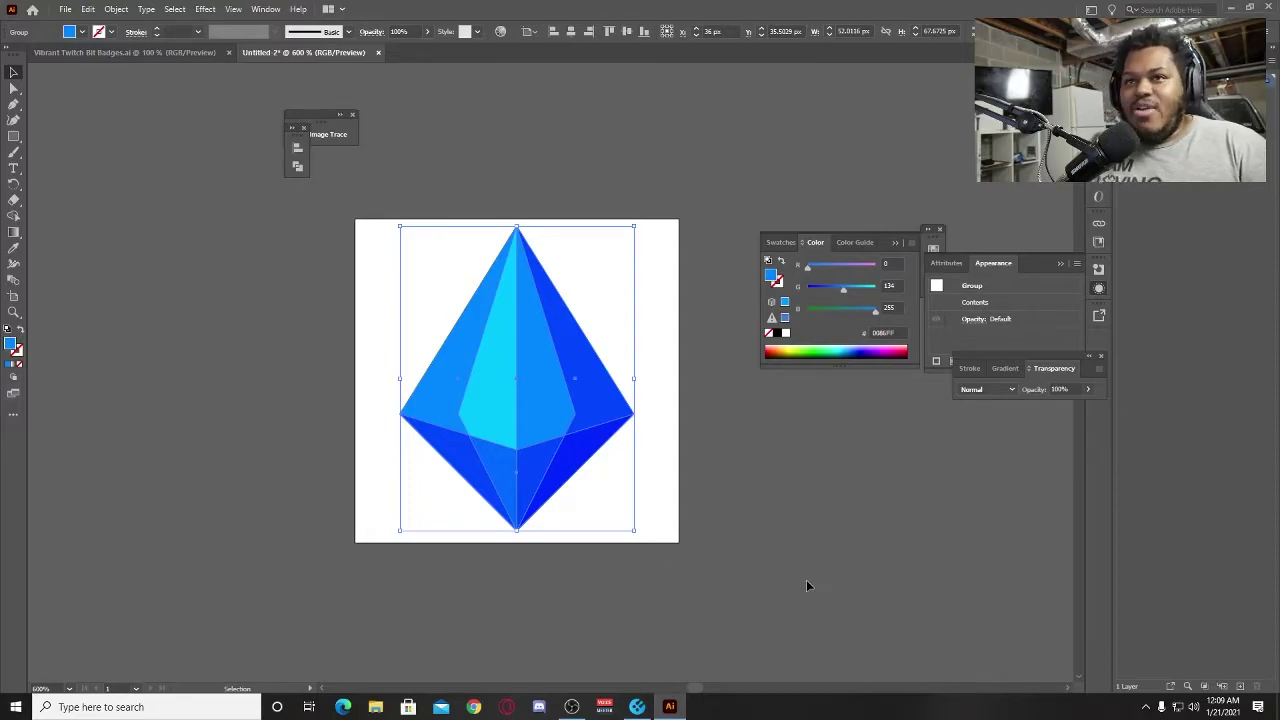
Apply a Gaussian Blur with a 13 px radius to the gem group.
click(205, 9)
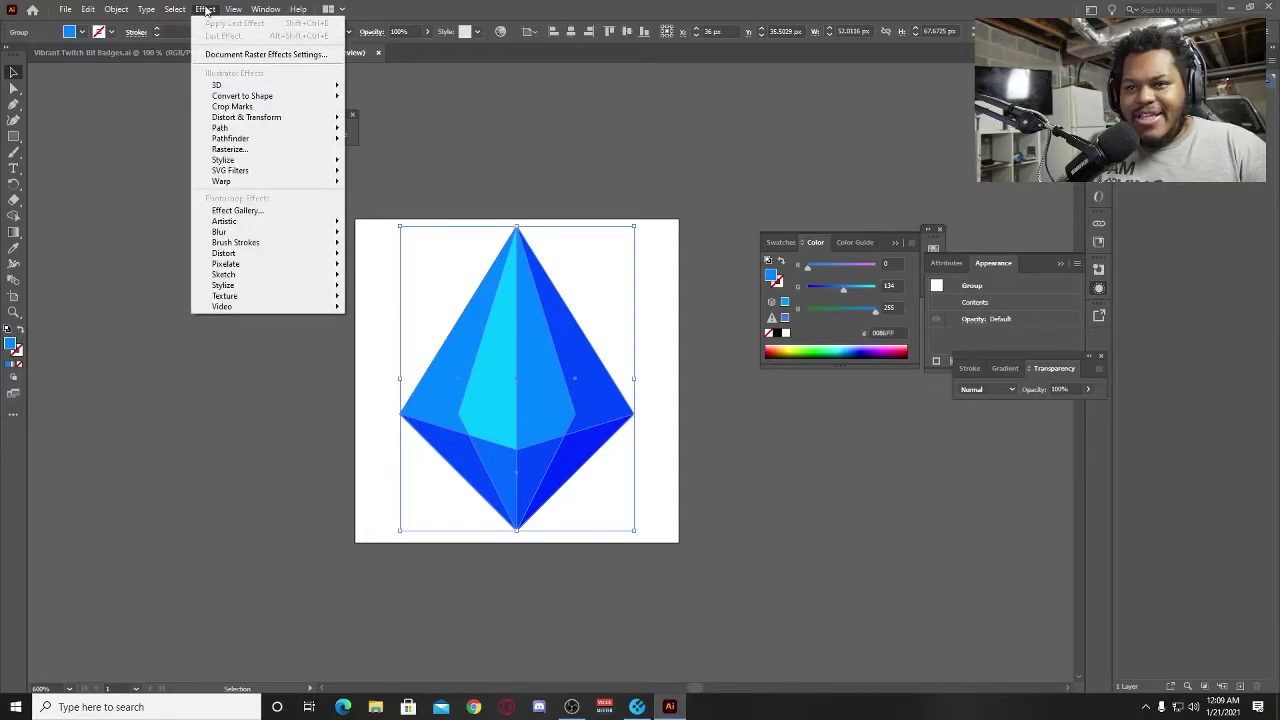
mouse_move(274, 233)
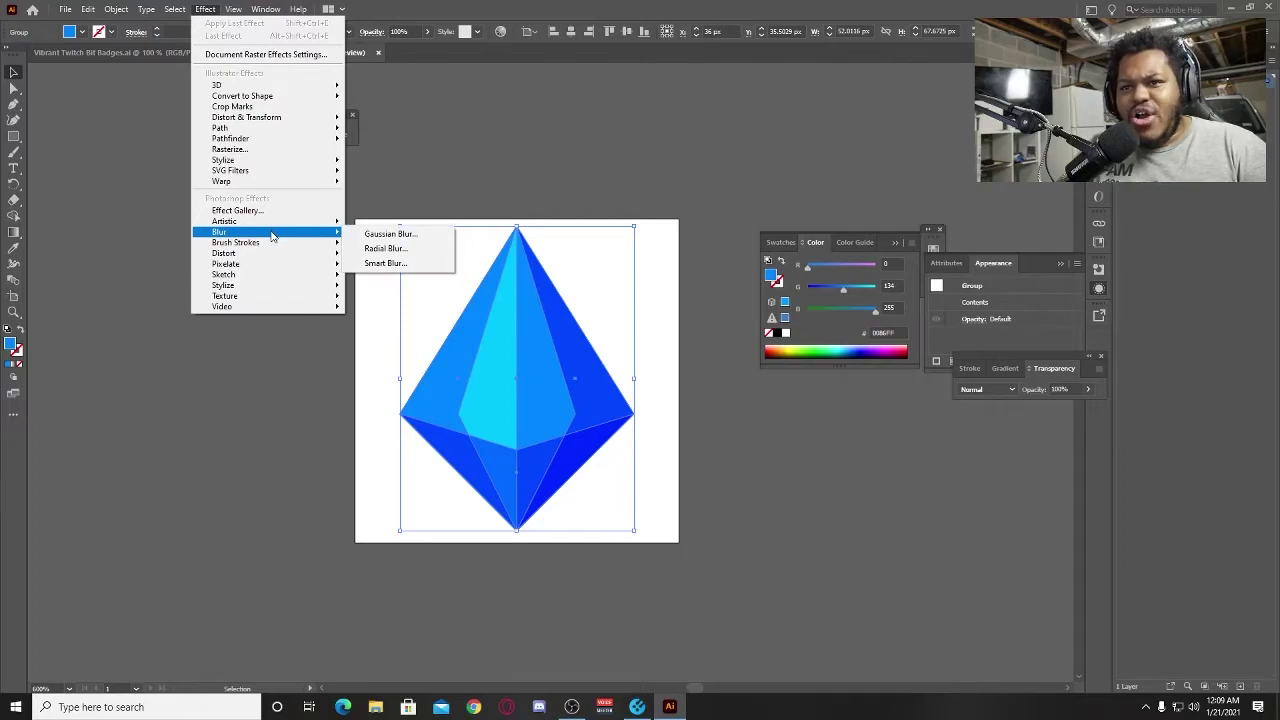
click(394, 234)
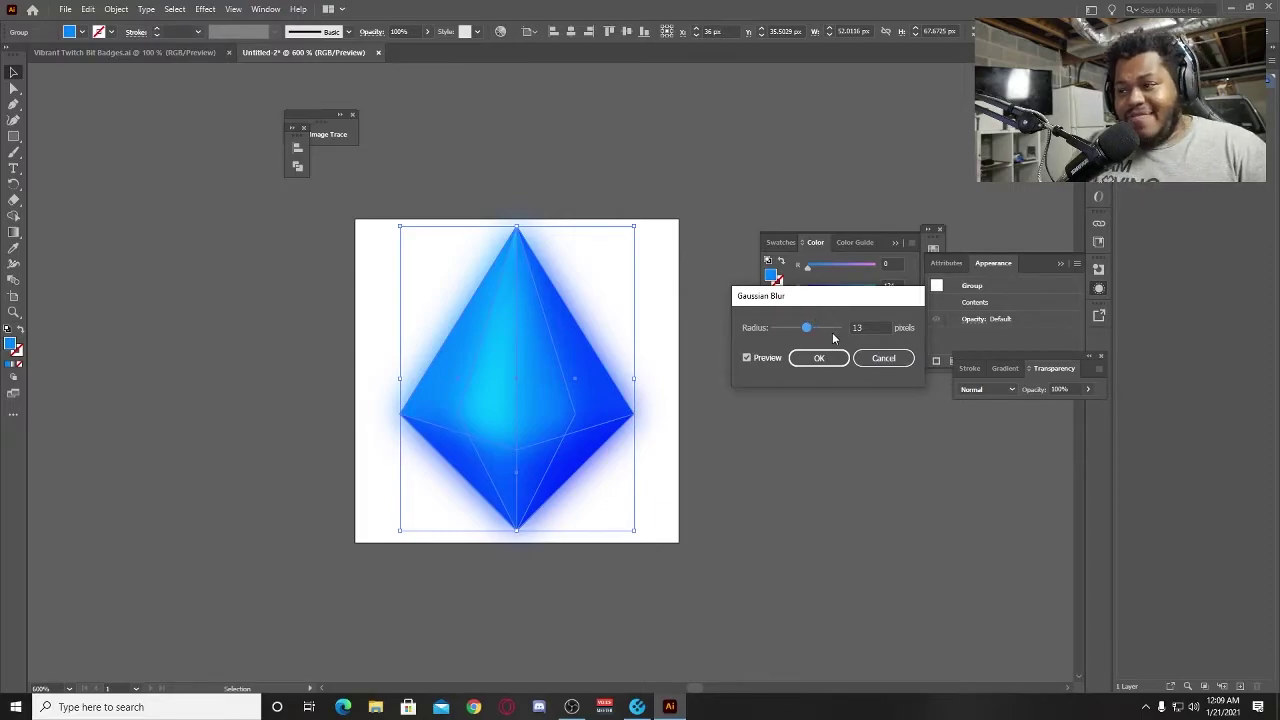
mouse_move(808, 328)
mouse_down()
mouse_move(833, 328)
mouse_move(797, 332)
mouse_up()
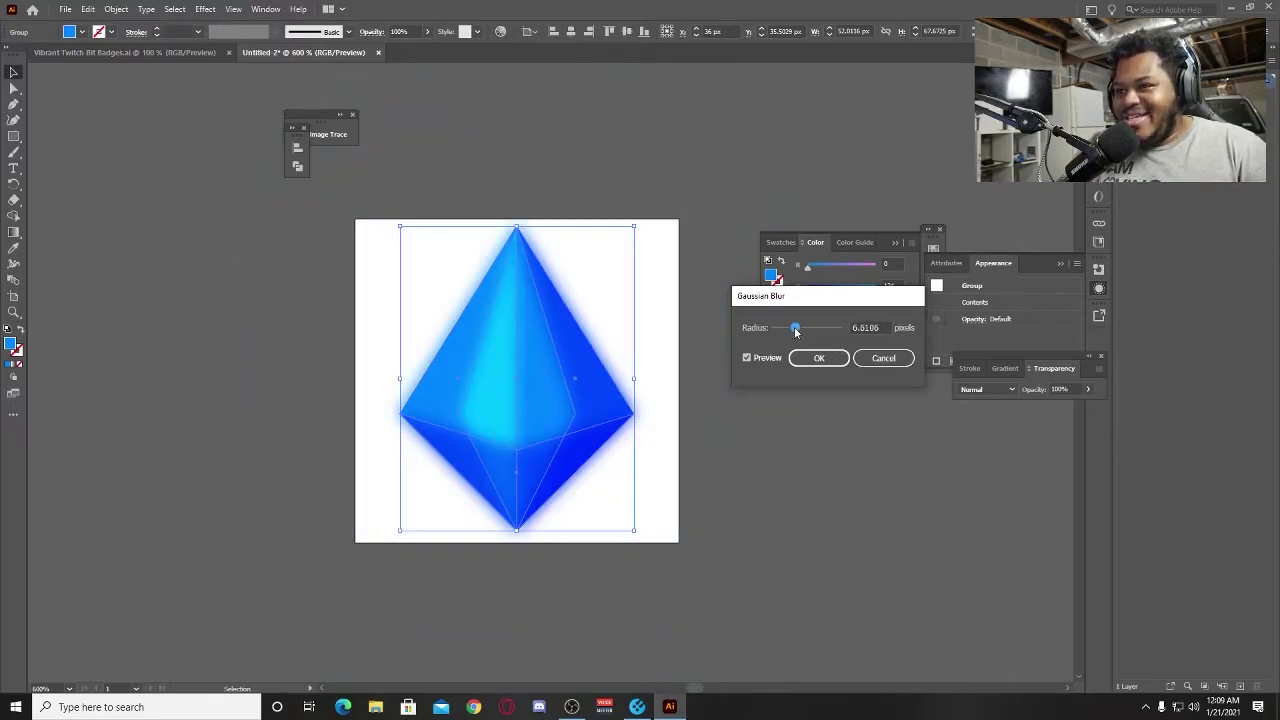
click(860, 327)
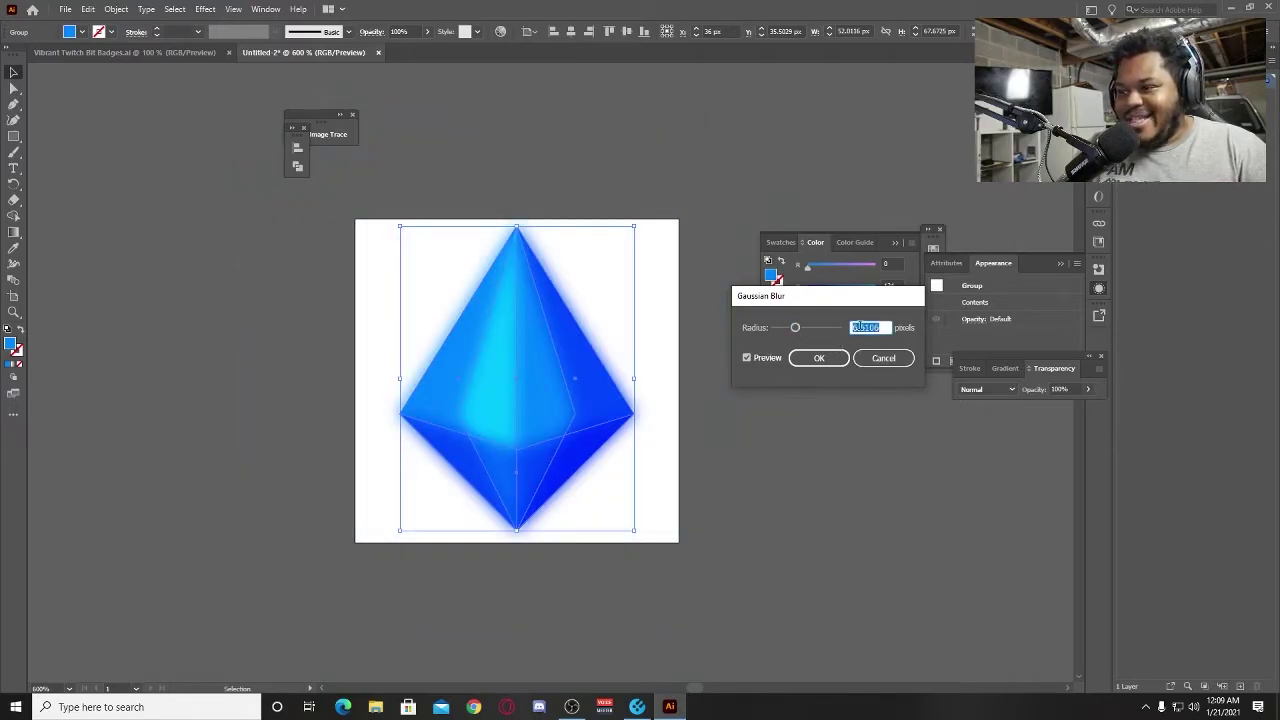
text(13)
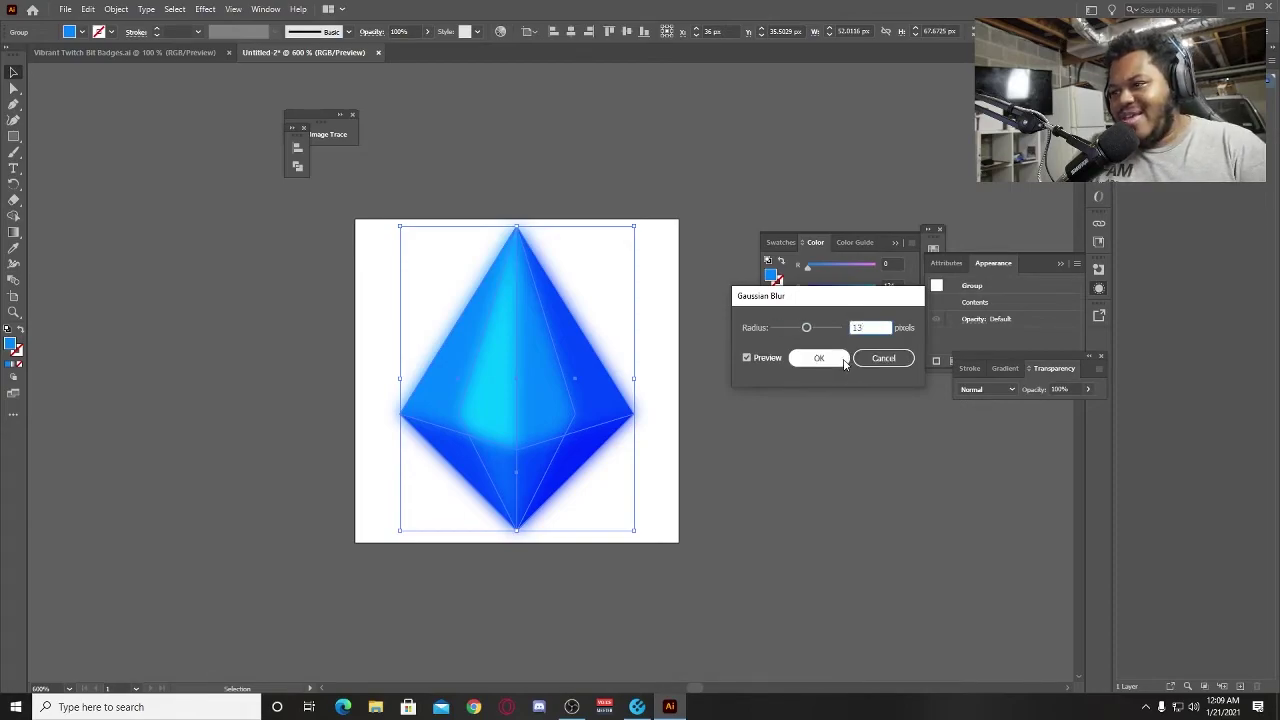
click(822, 362)
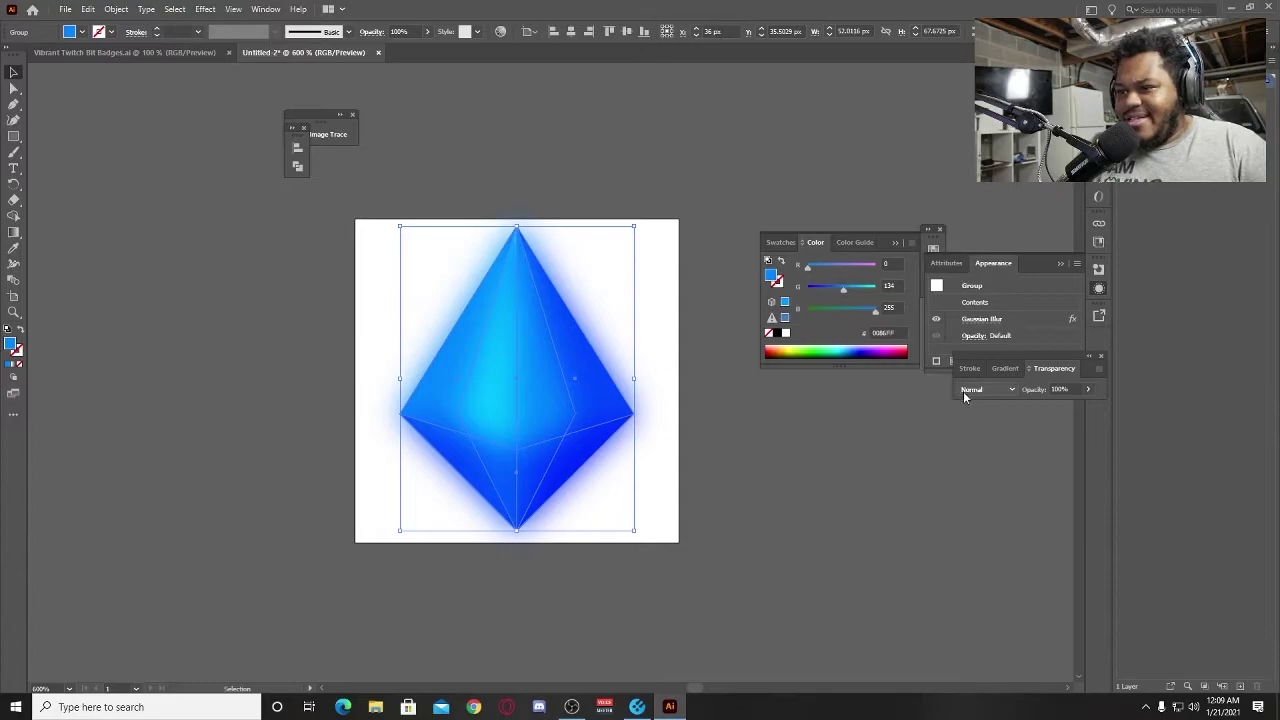
Try Screen, Overlay and Soft Light blend modes on the blurred gem group.
click(780, 462)
scroll(720, 449, right, 3)
scroll(772, 455, left, 3)
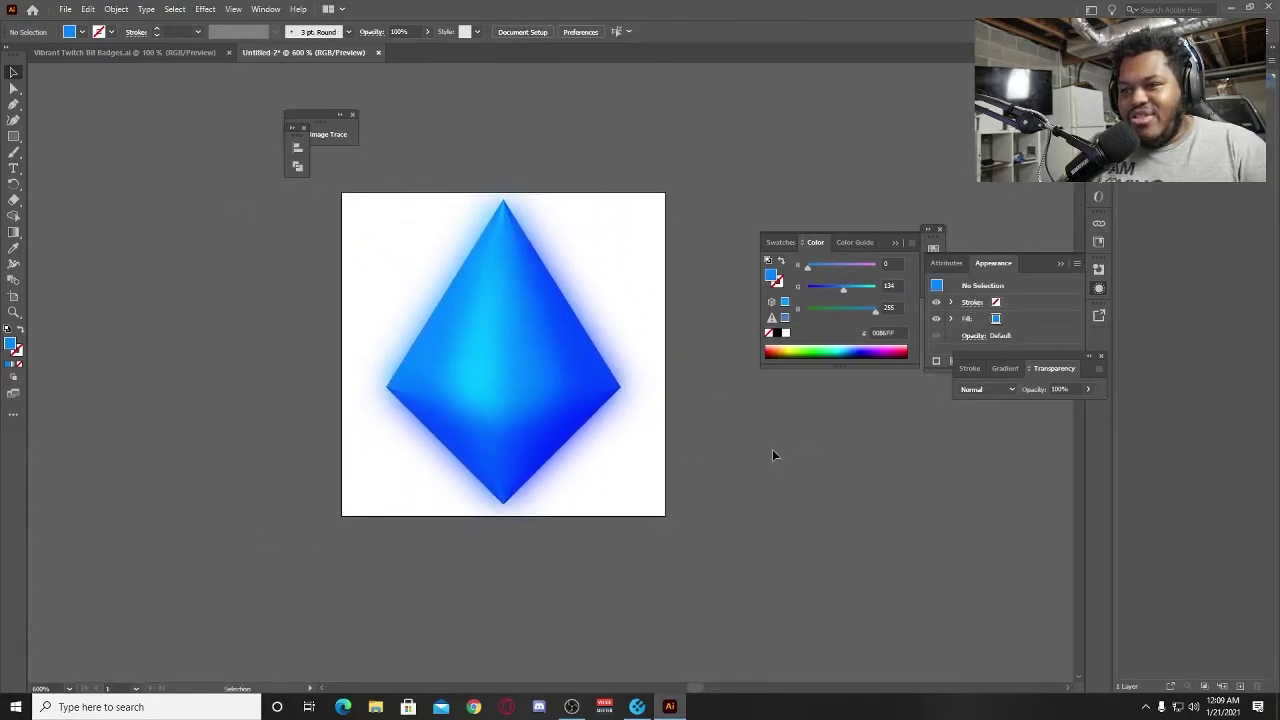
click(540, 392)
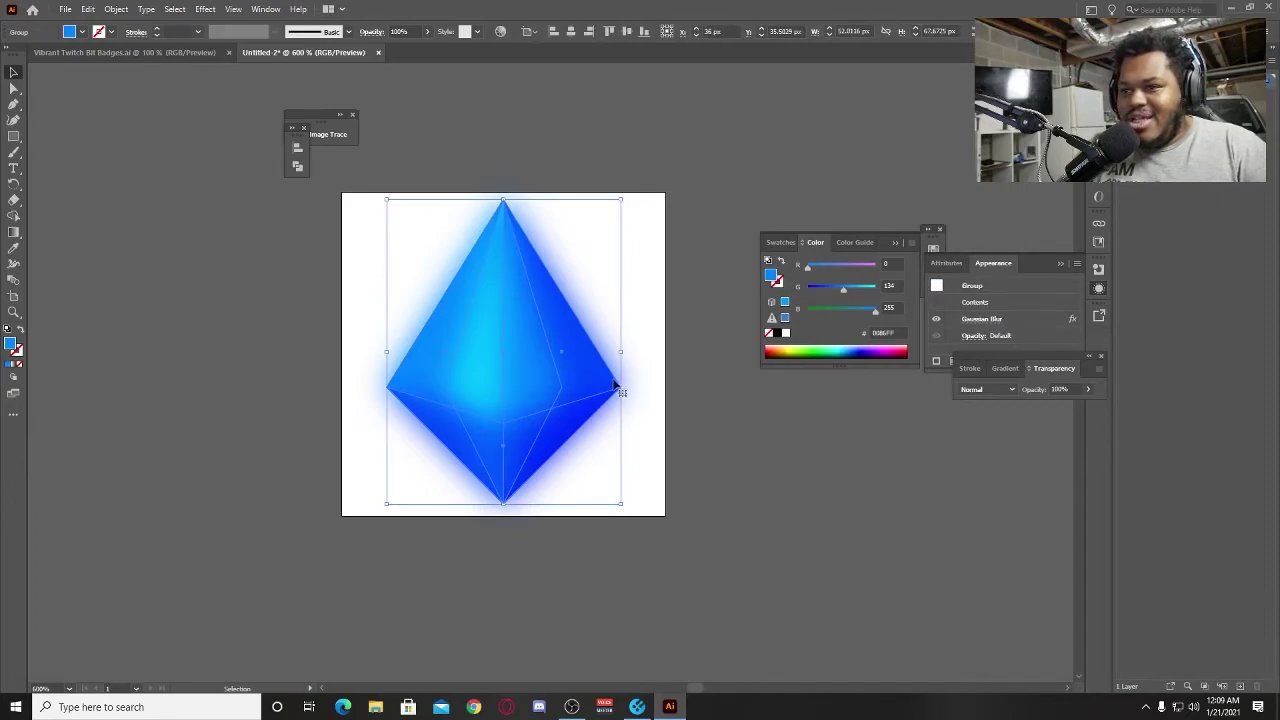
click(1000, 392)
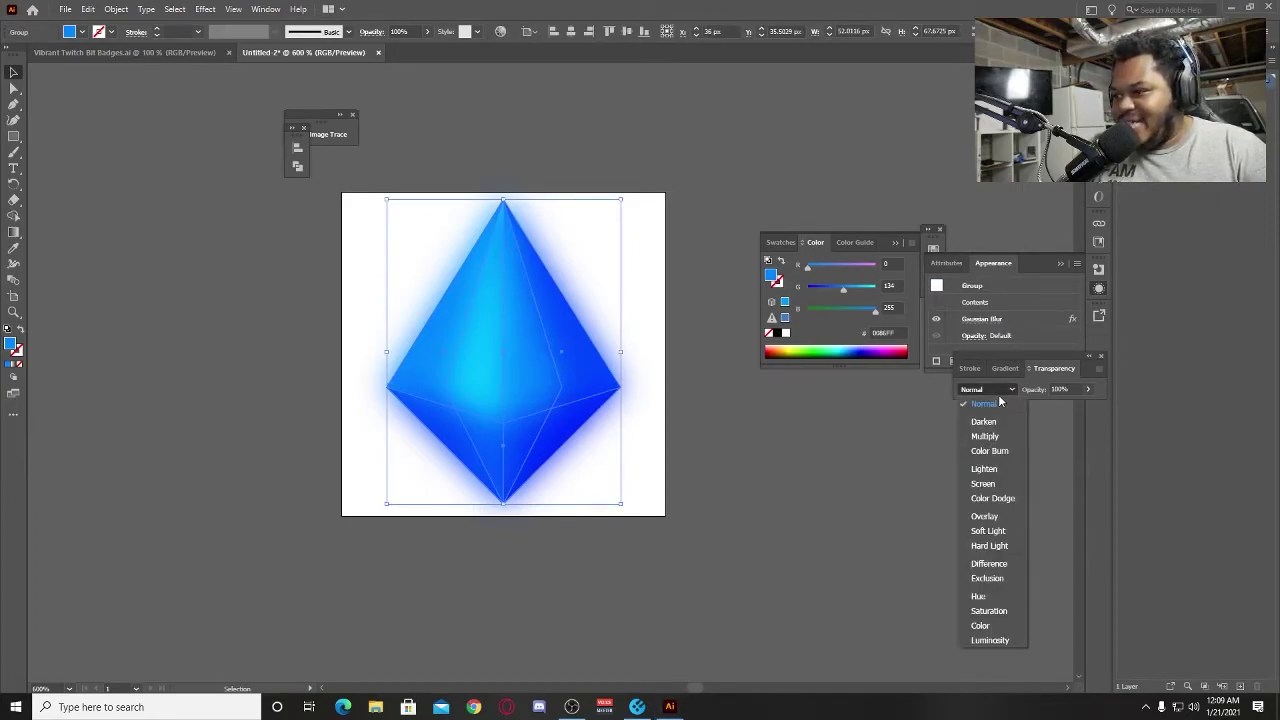
click(1000, 484)
click(1005, 389)
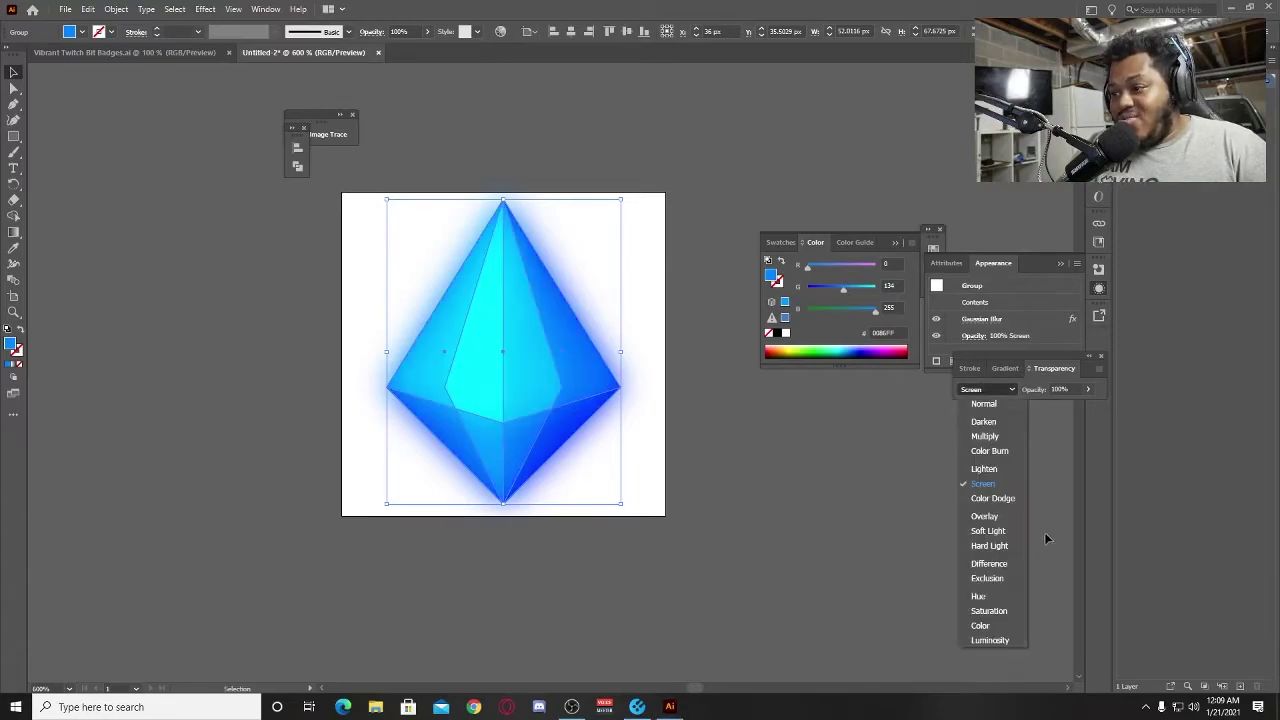
click(1004, 515)
click(970, 392)
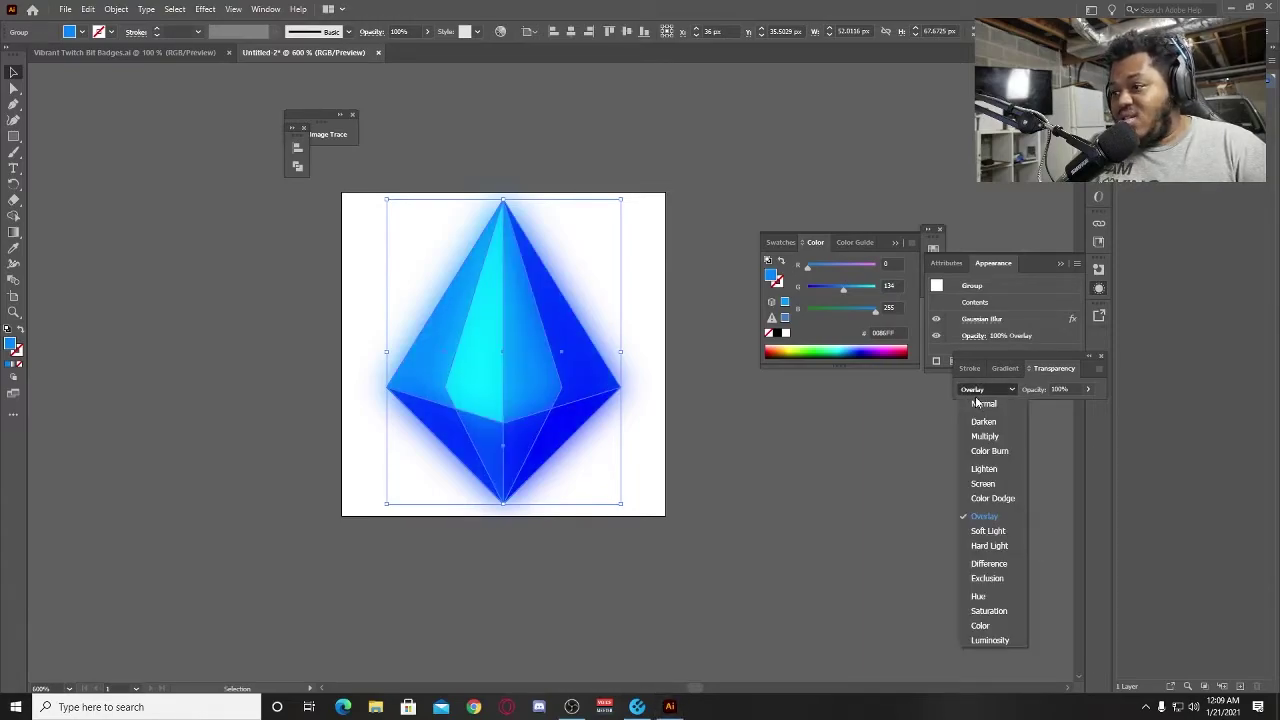
click(988, 530)
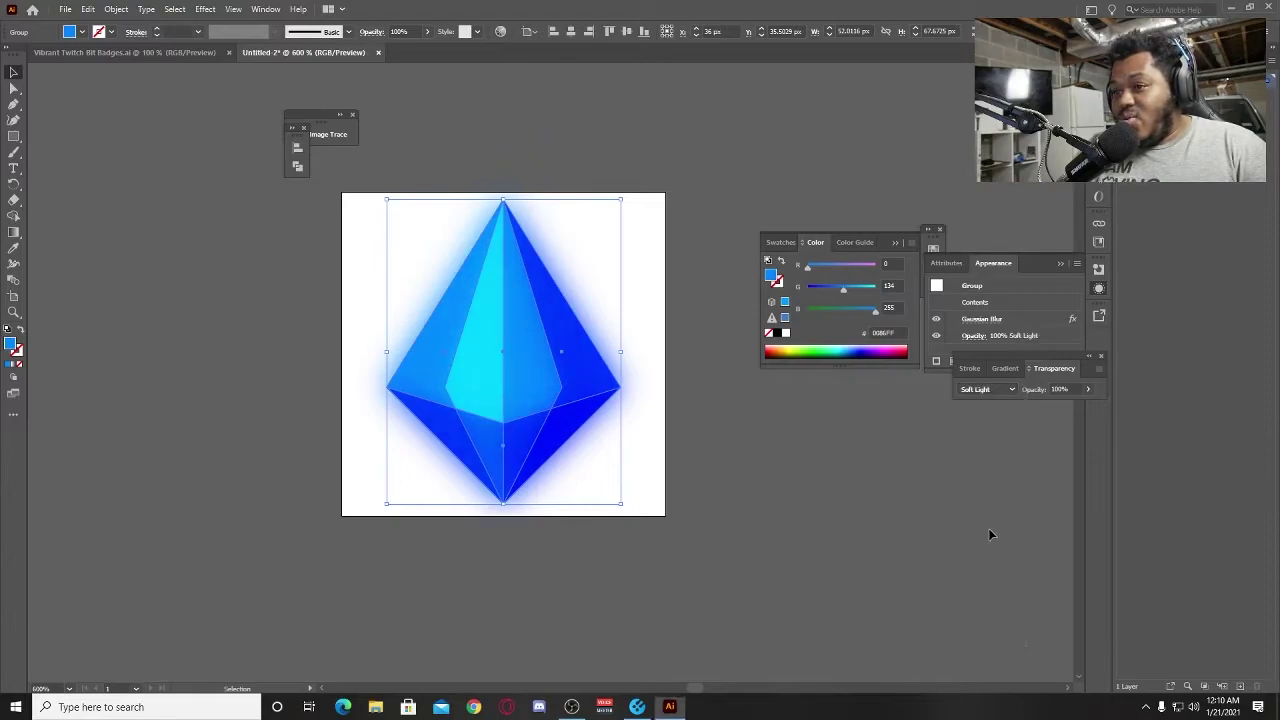
click(831, 490)
Try Multiply and Overlay, then settle on Screen blending for the gem group.
click(619, 399)
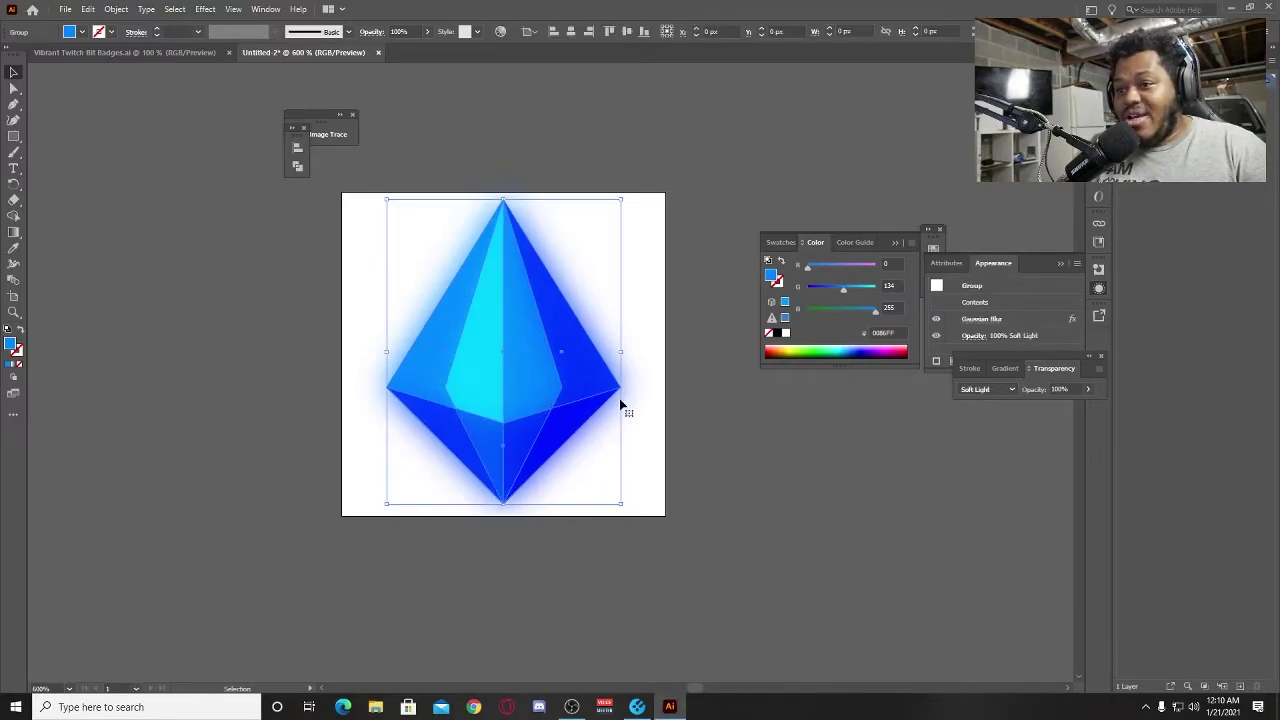
click(976, 390)
click(988, 437)
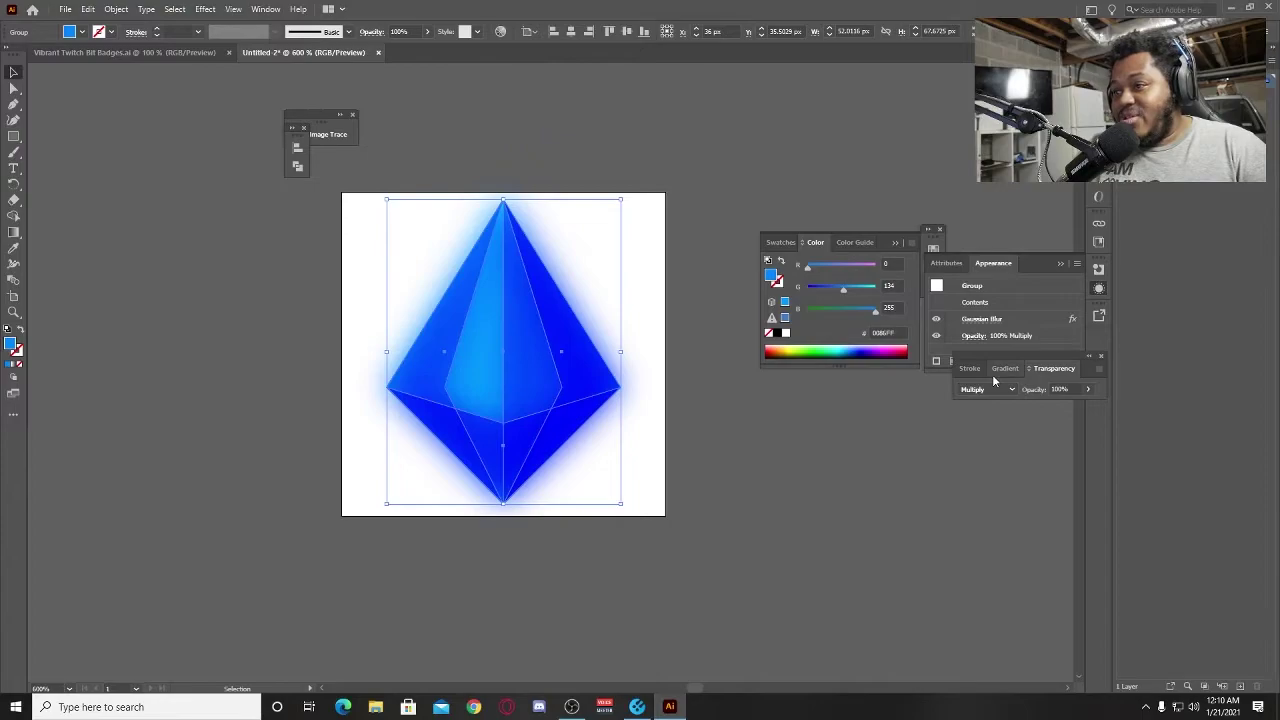
click(994, 388)
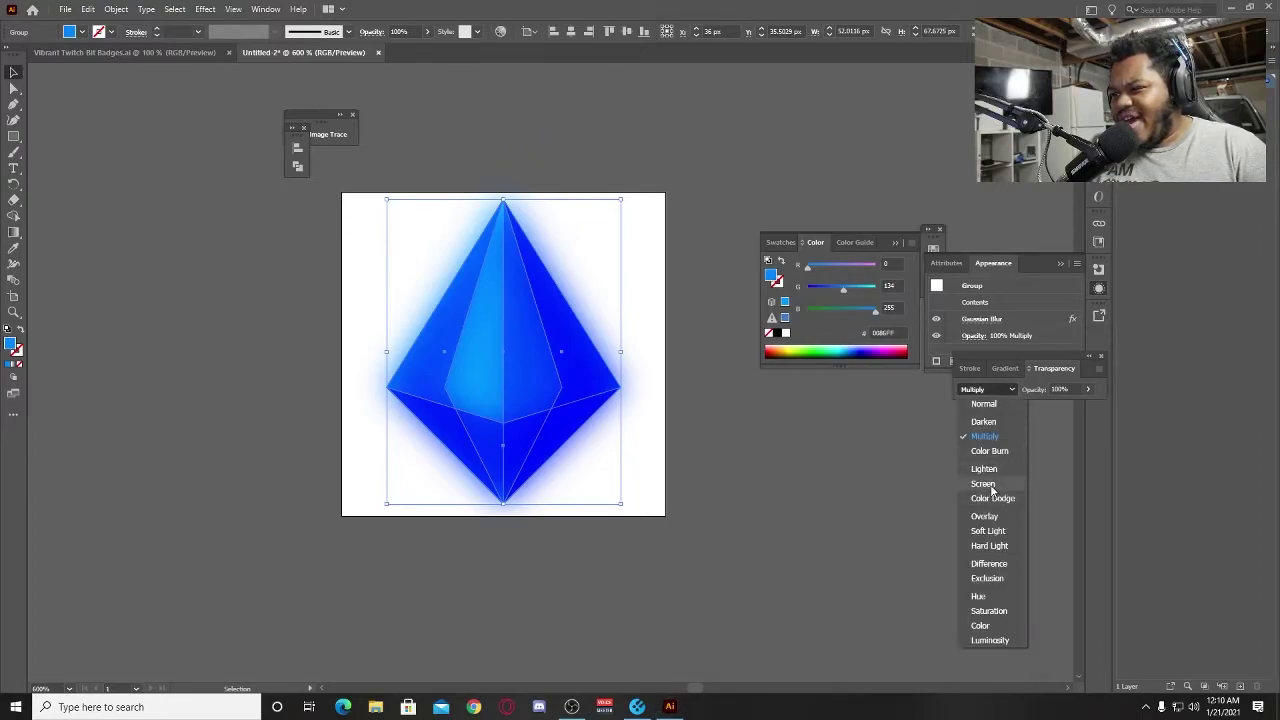
click(984, 484)
click(976, 390)
click(992, 511)
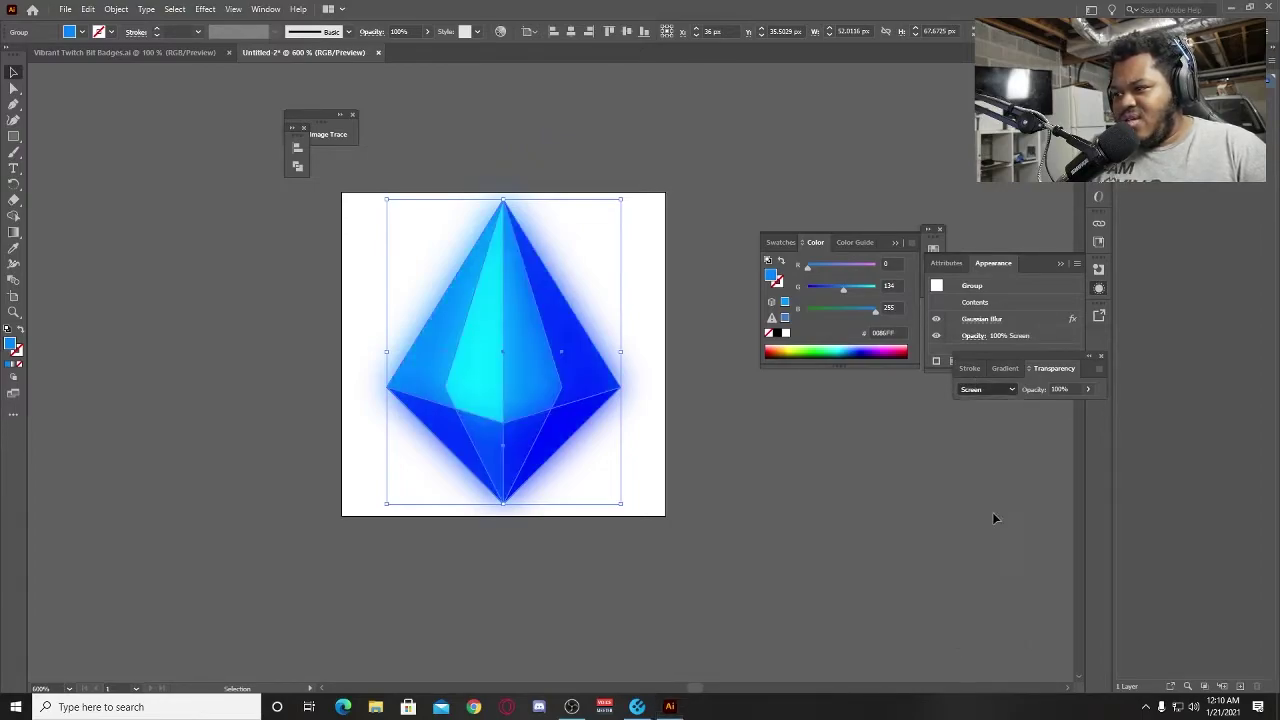
click(976, 390)
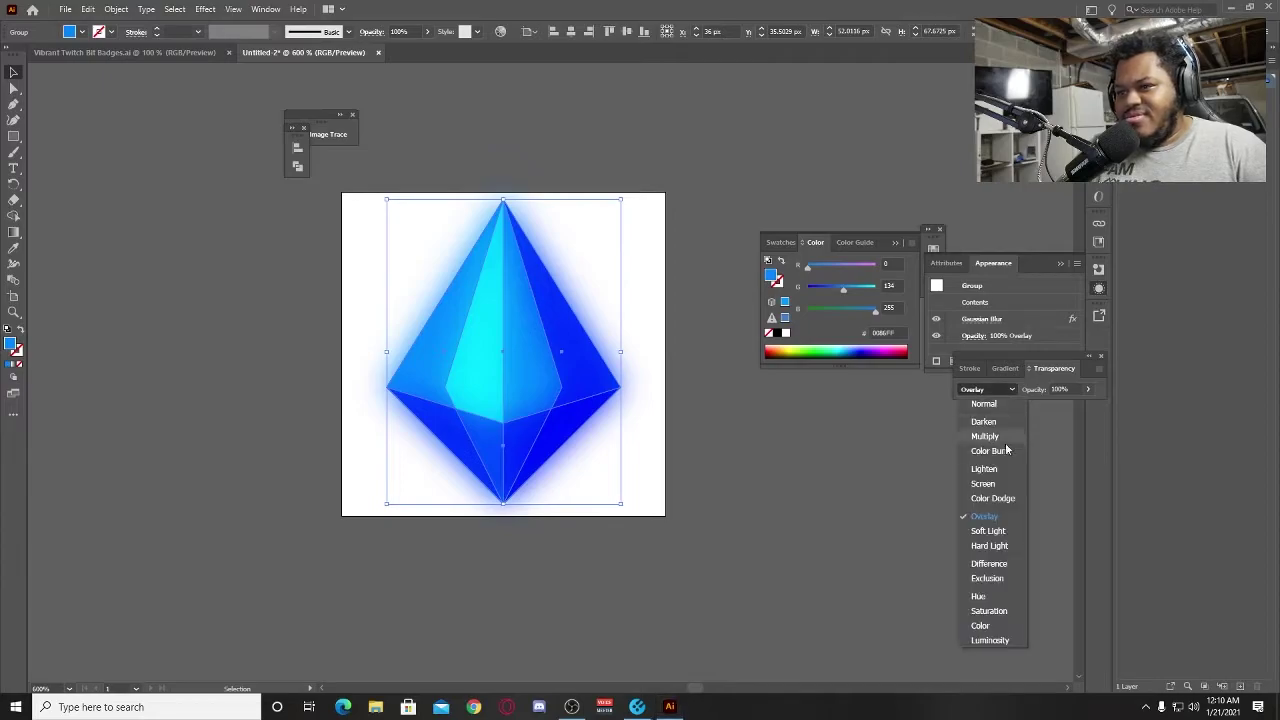
click(988, 496)
click(943, 514)
drag(811, 483, 745, 505)
key(ctrl+minus)
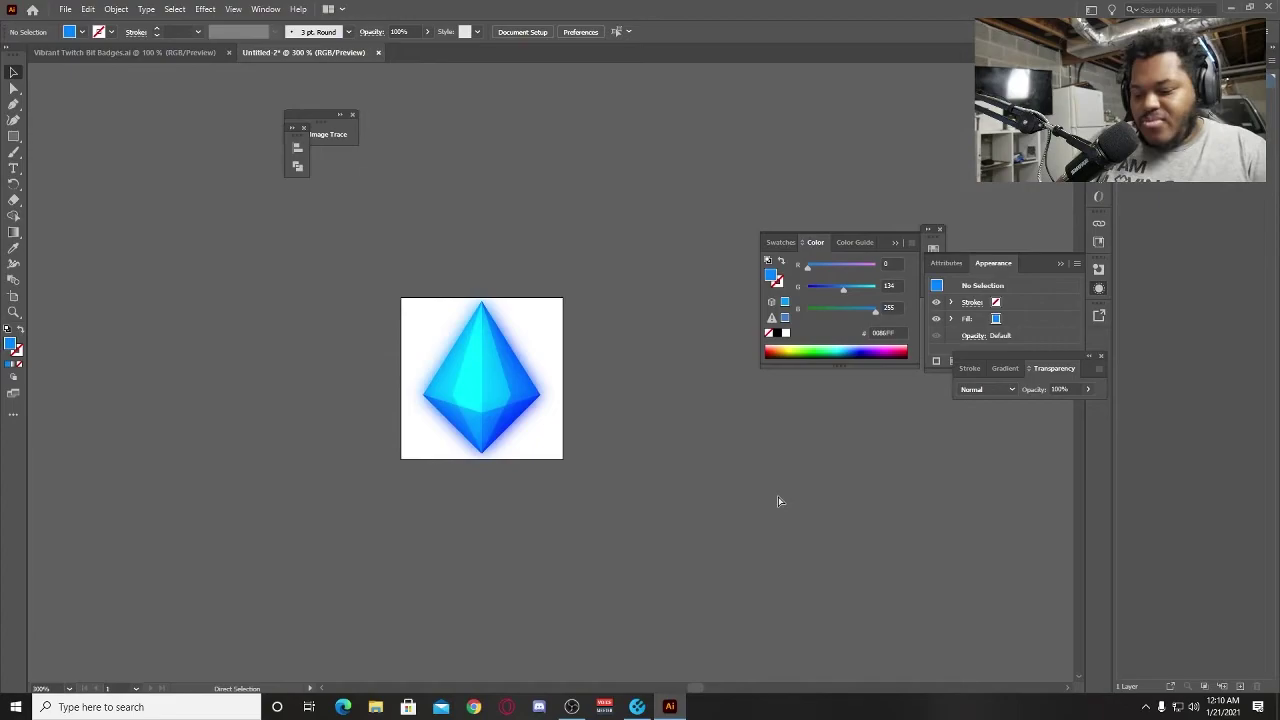
key(ctrl+plus)
scroll(774, 494, left, 2)
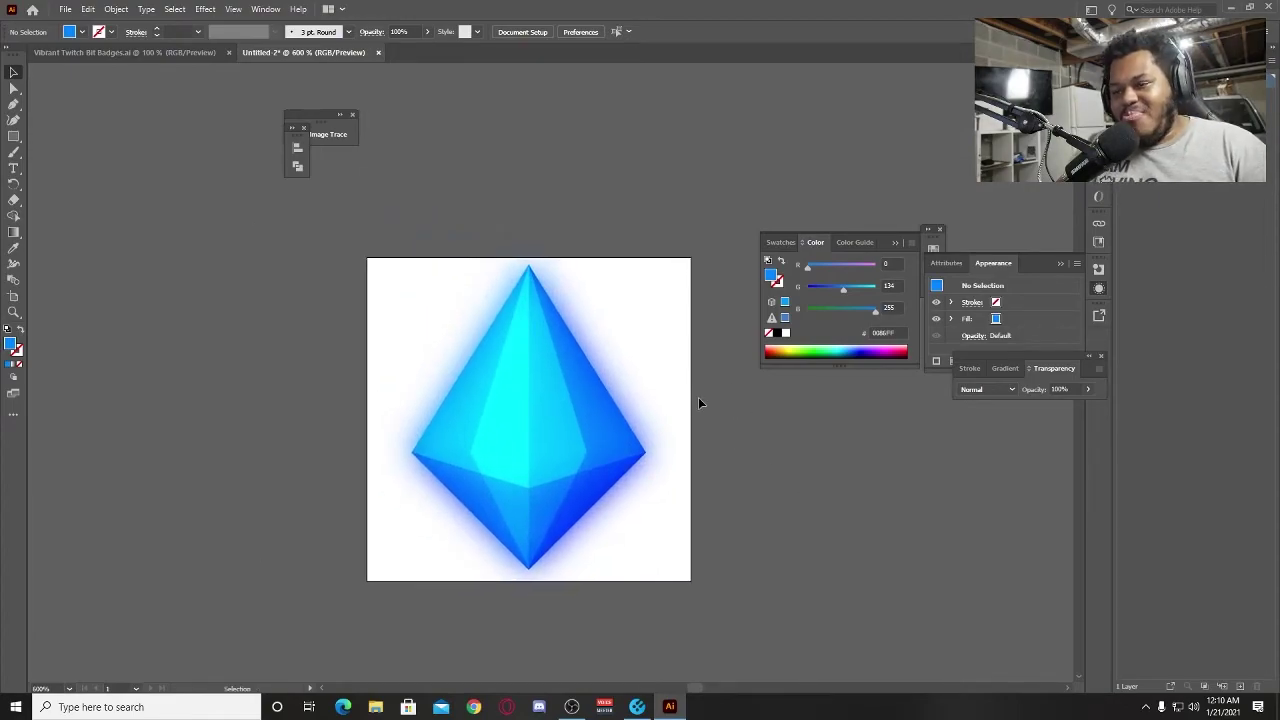
Review the reference gem badges in the Vibrant Twitch Bit Badges file, then return to Untitled-2.
click(125, 52)
scroll(451, 371, up, 2)
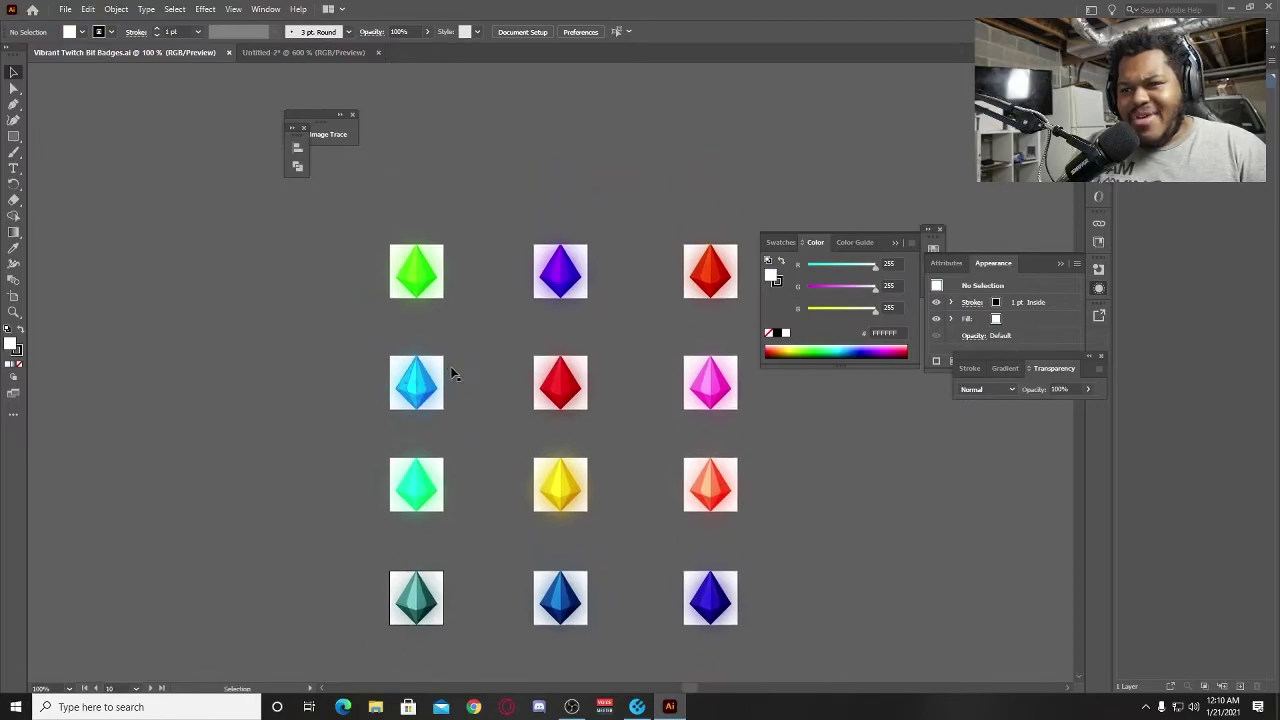
key(ctrl+plus)
key(ctrl+plus)
key(ctrl+plus)
scroll(452, 372, up, 3)
scroll(514, 503, left, 3)
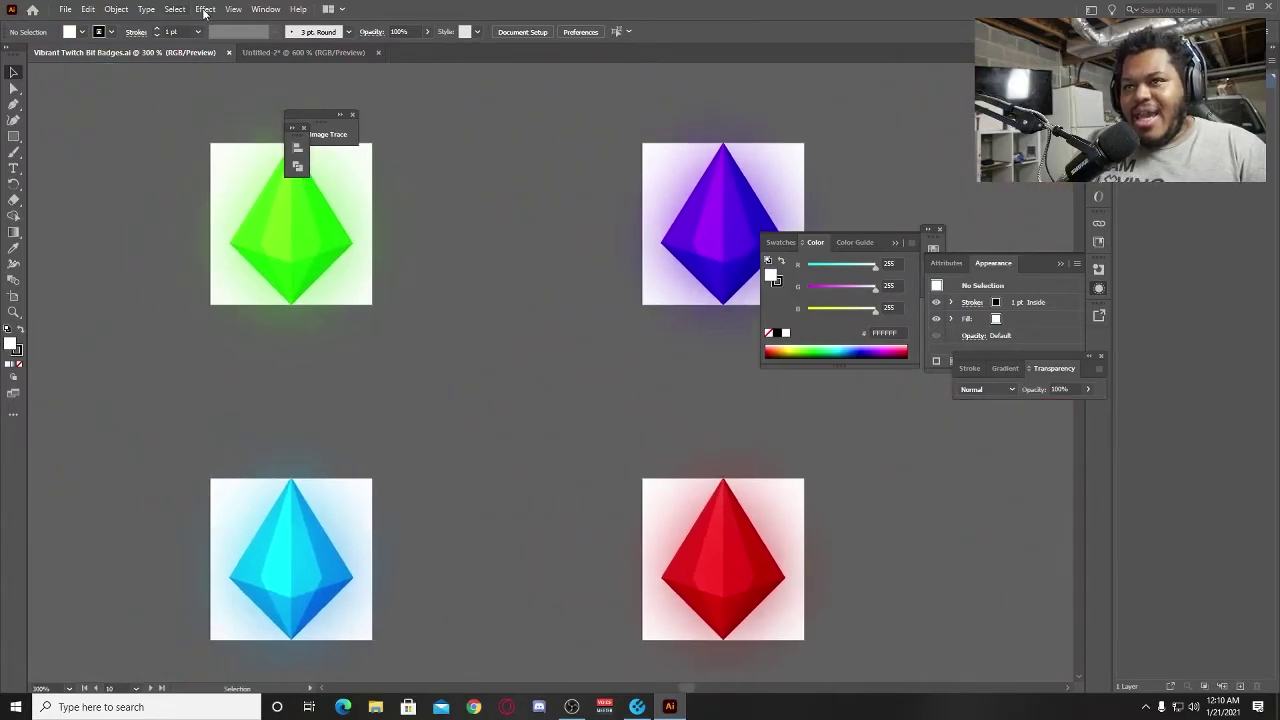
click(310, 56)
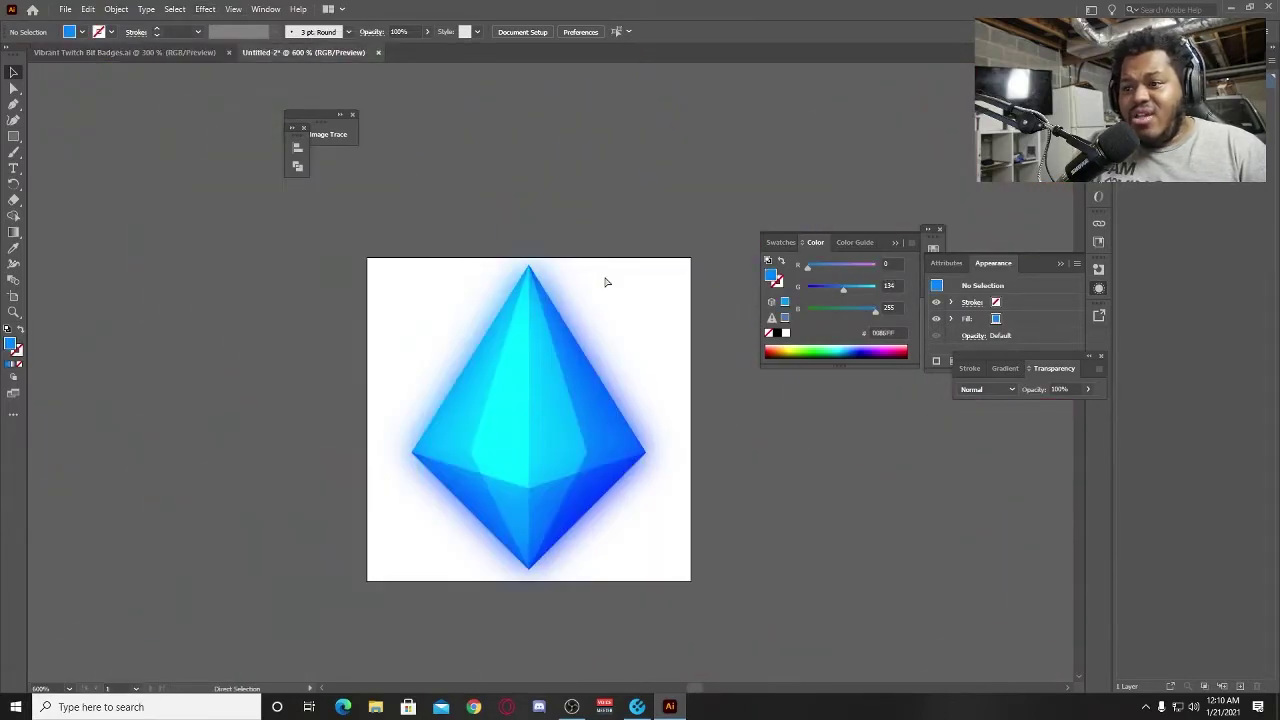
key(ctrl+minus)
key(ctrl+minus)
Alt-drag Artboard 1 to the right to create Artboard 1 copy, and nudge the copied gem into place.
drag(626, 277, 556, 247)
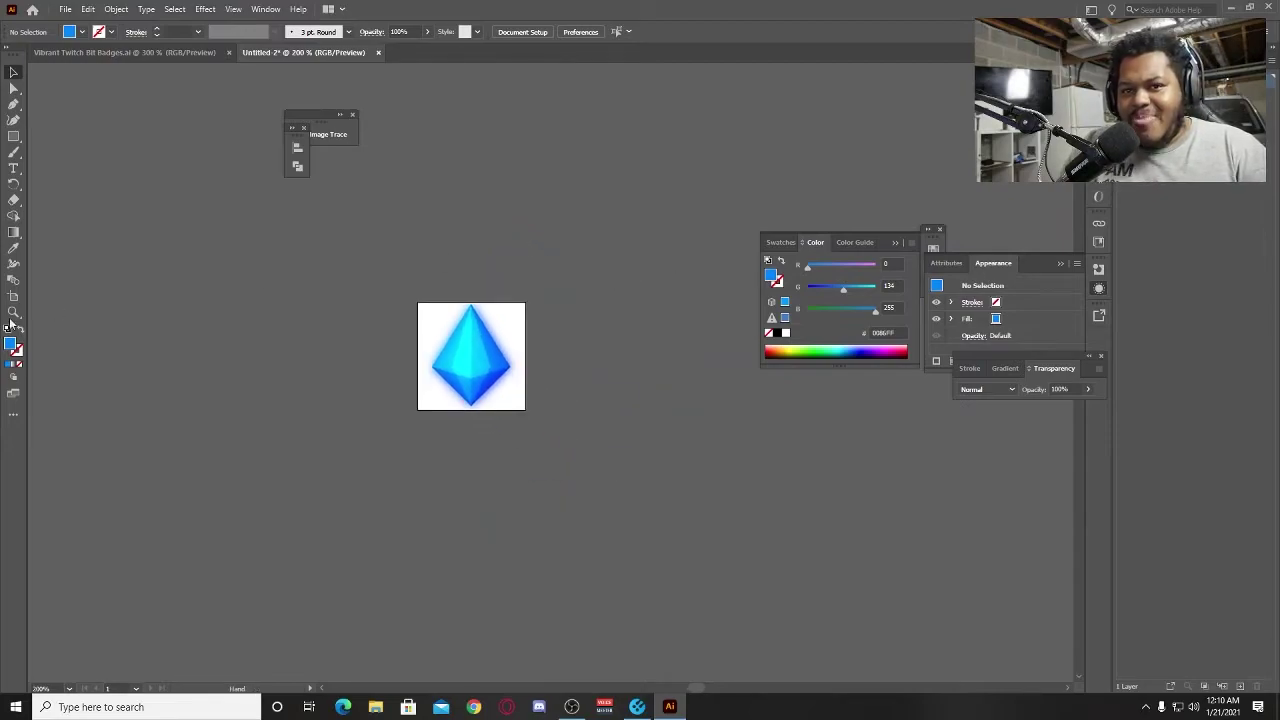
click(26, 298)
alt+drag(485, 352, 424, 318)
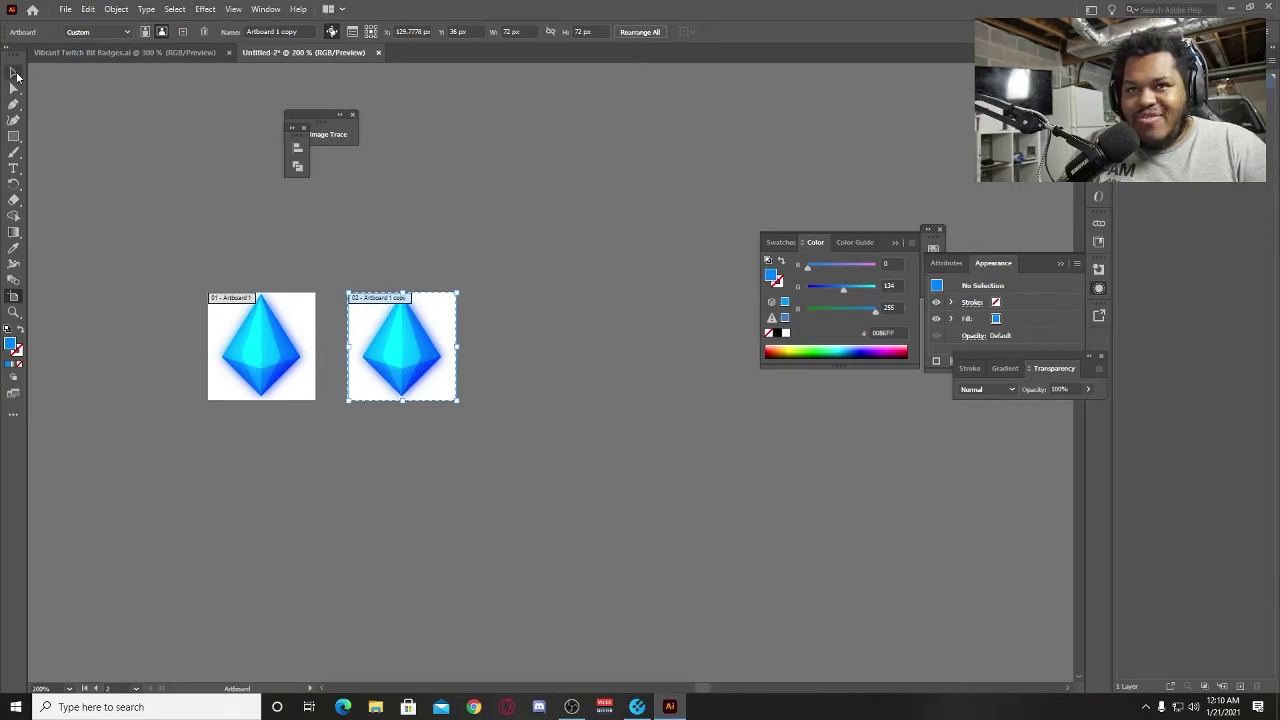
click(14, 72)
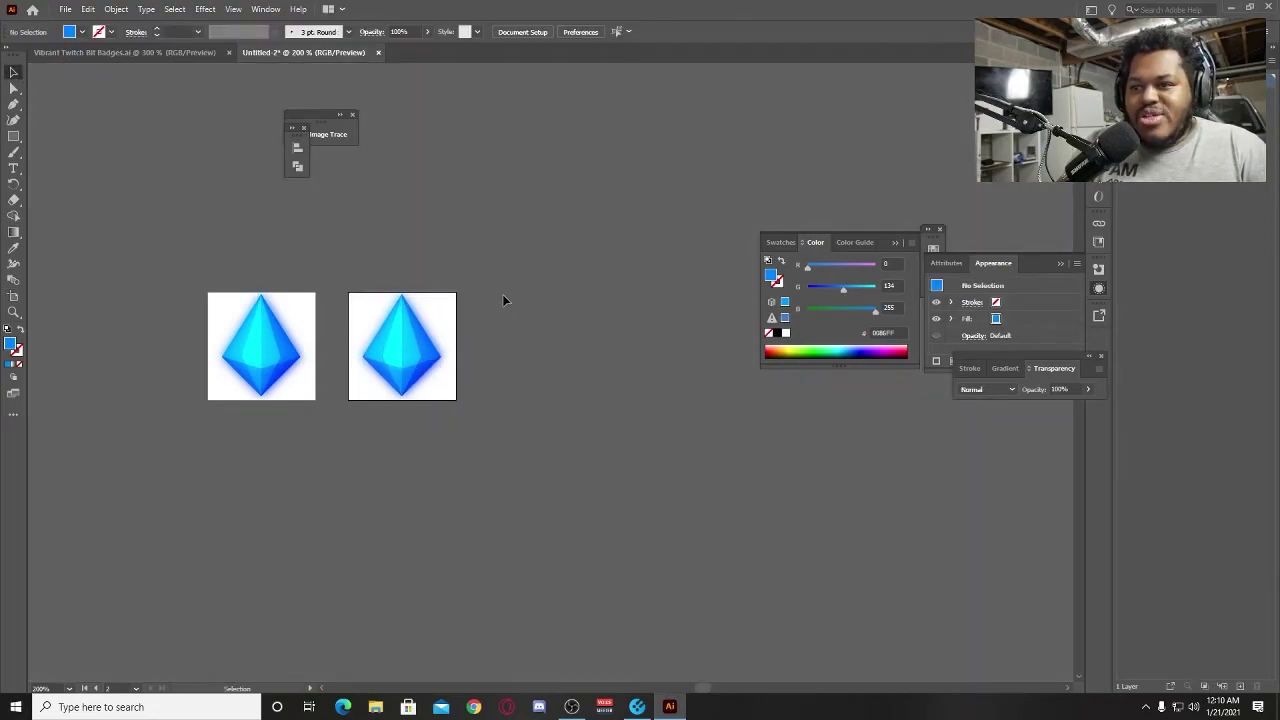
click(415, 365)
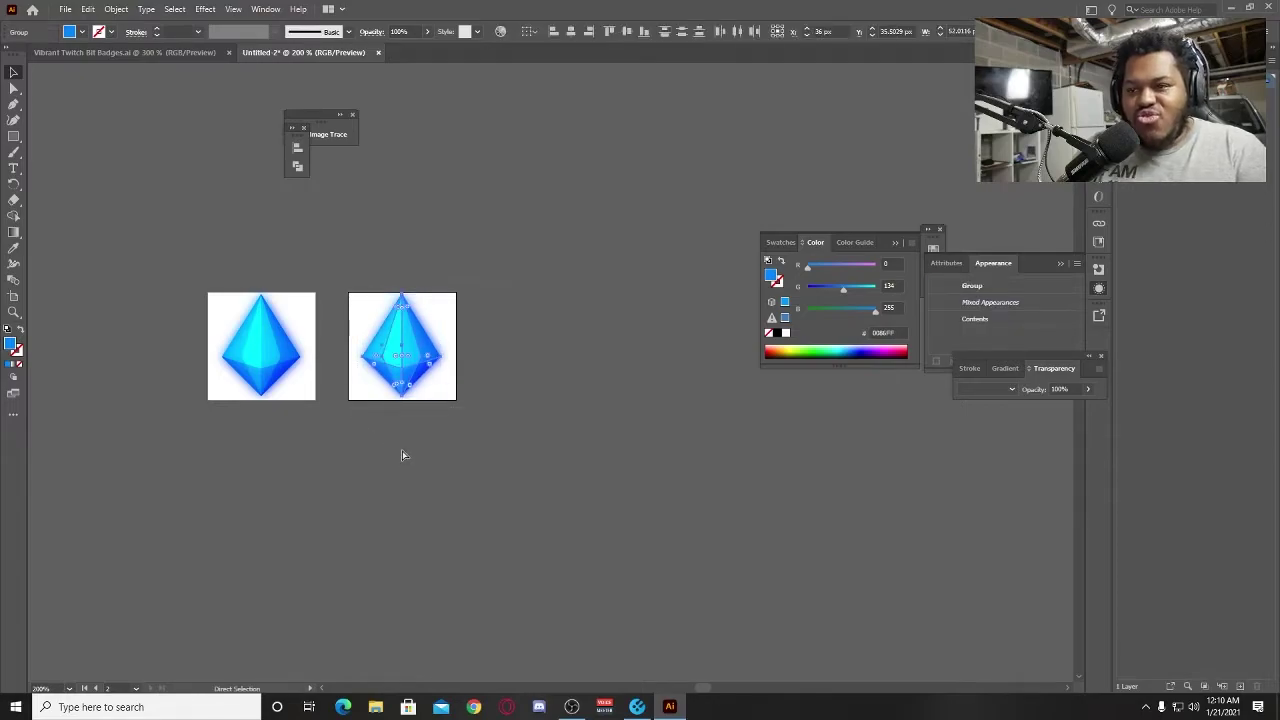
drag(497, 346, 556, 389)
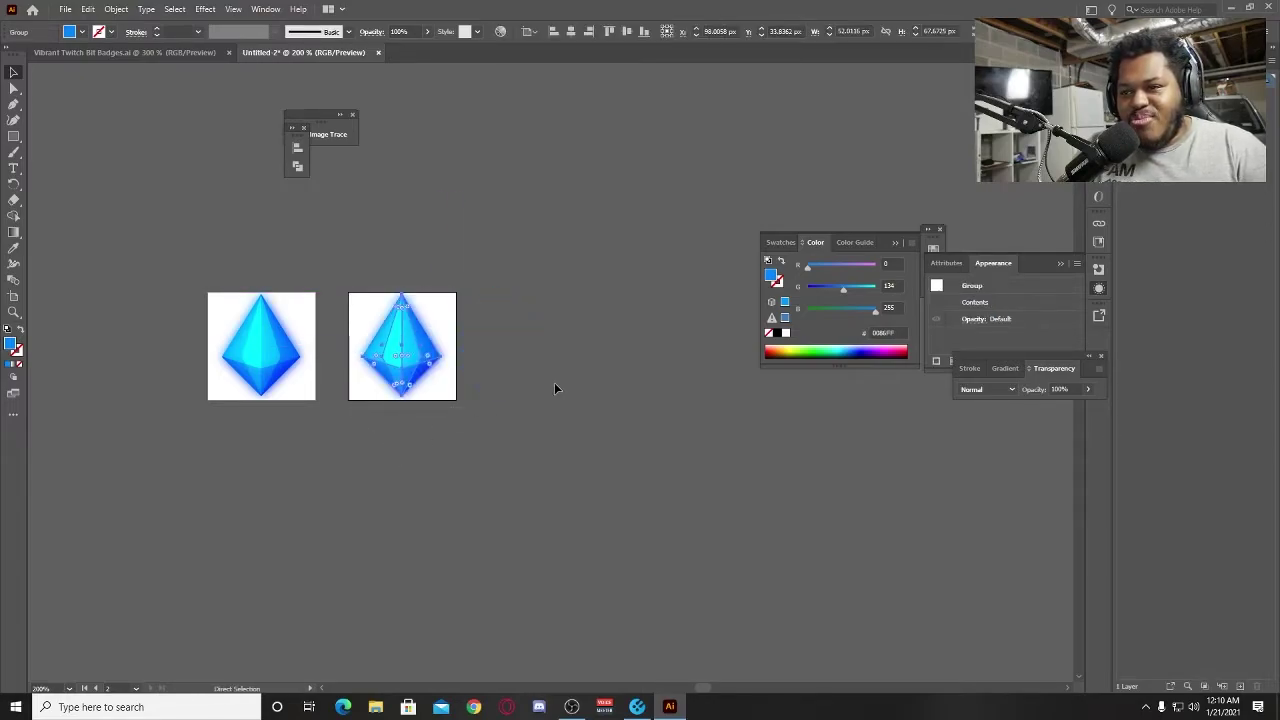
Recolour the copied gem green, then deepen it to yellow-green from the Color spectrum.
key(v)
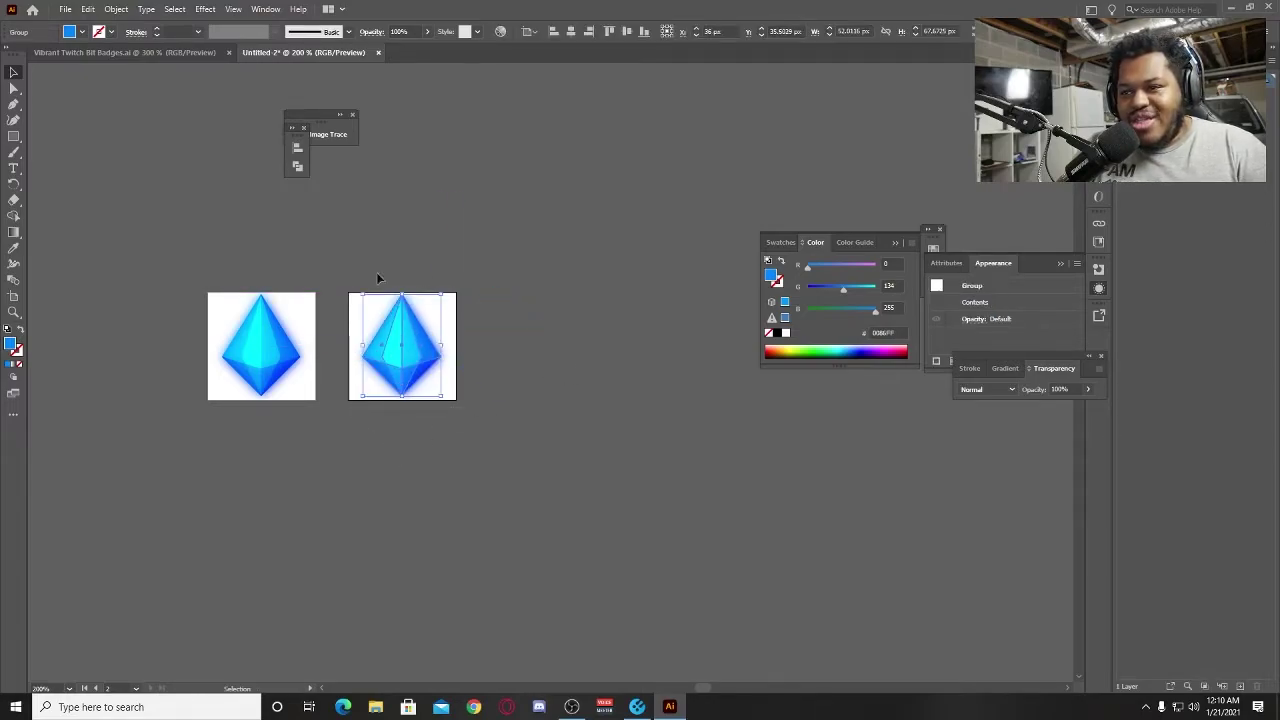
click(823, 346)
click(466, 259)
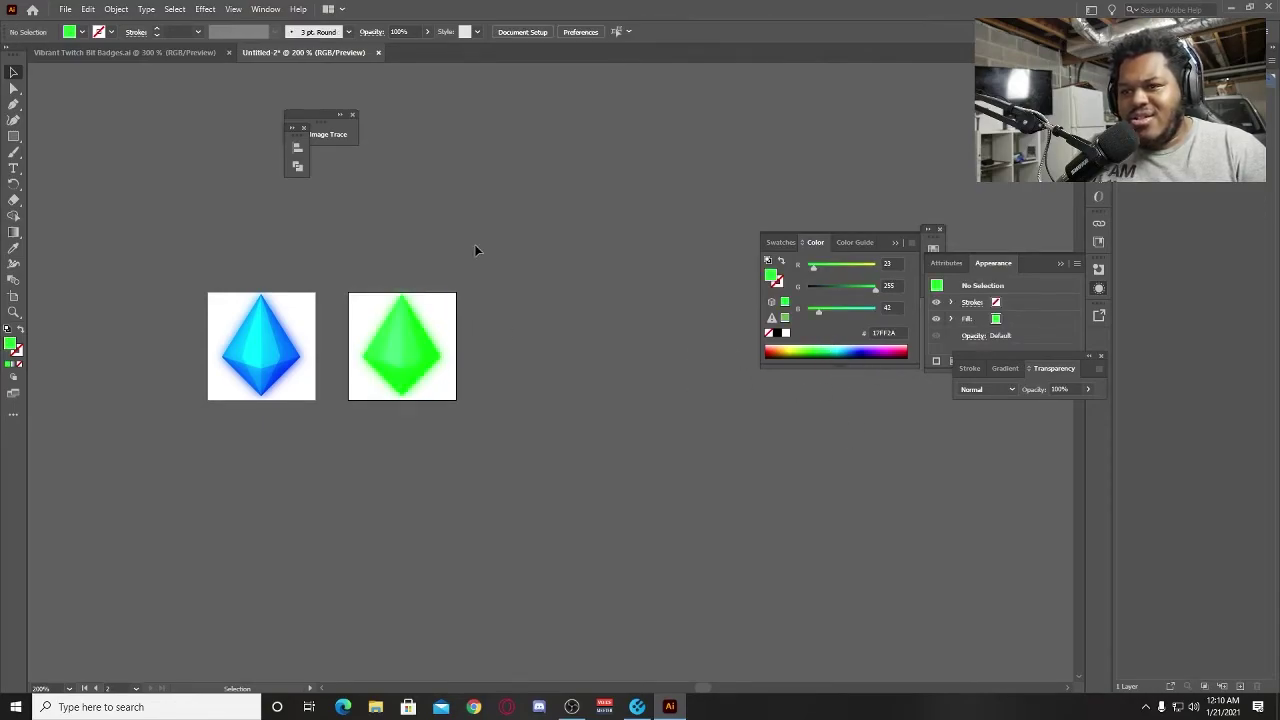
drag(474, 248, 547, 262)
key(ctrl+plus)
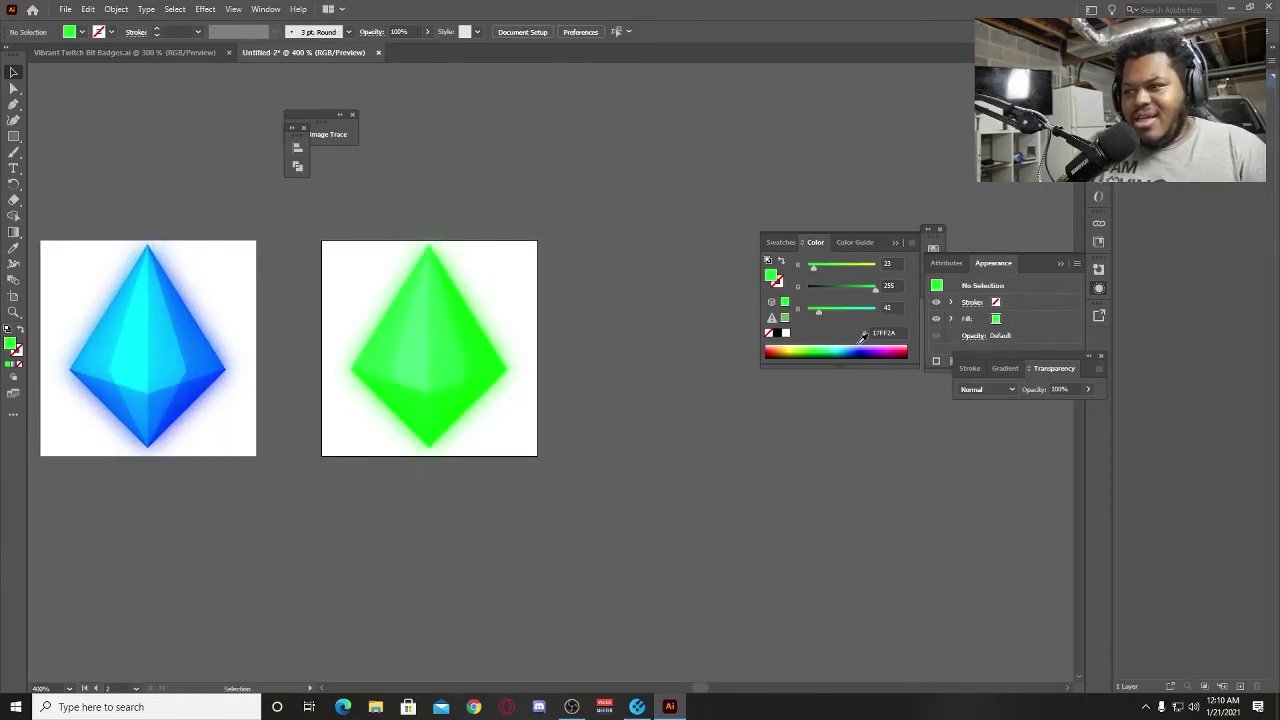
click(466, 337)
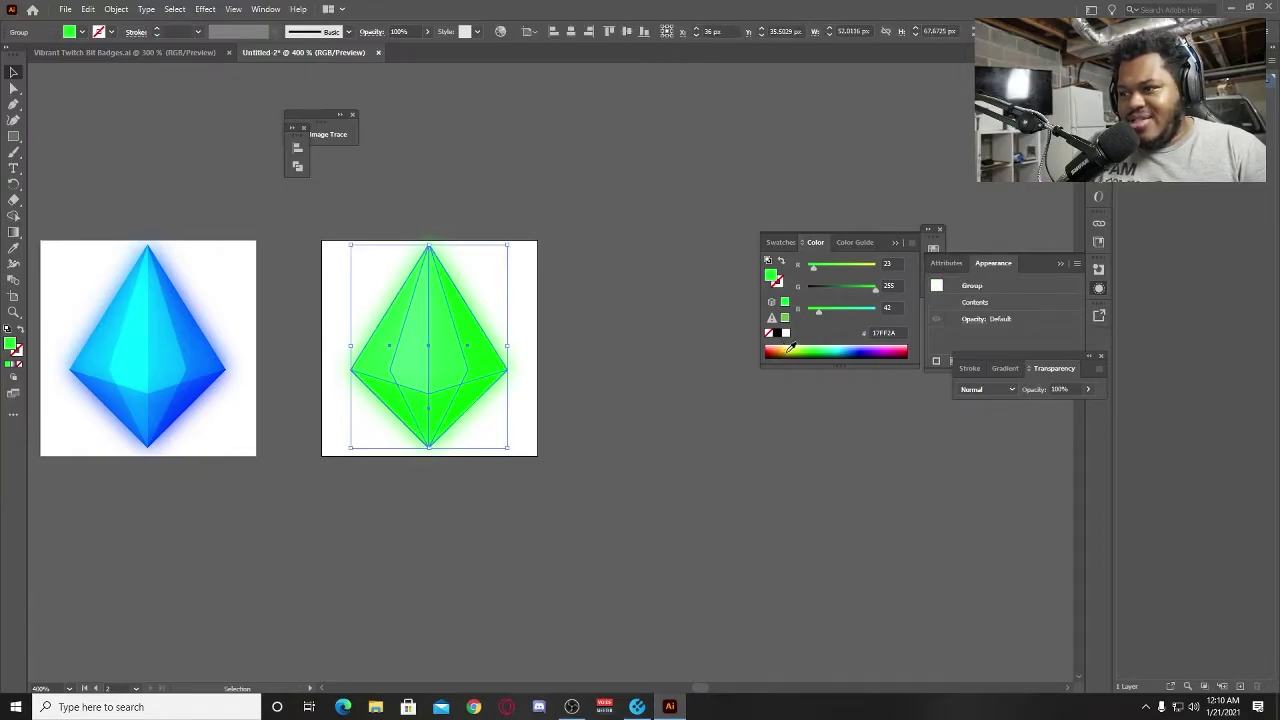
click(803, 351)
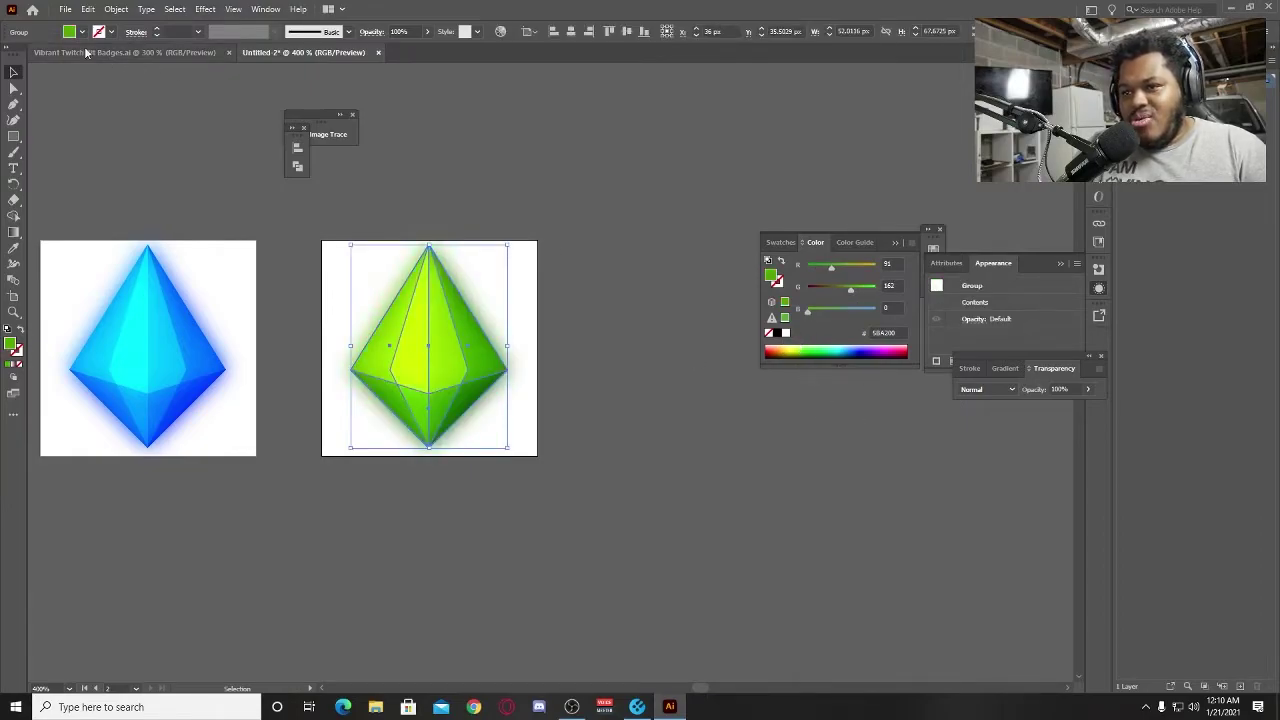
click(451, 174)
Alt-drag the second artboard to the right to create a third gem artboard.
scroll(500, 163, left, 3)
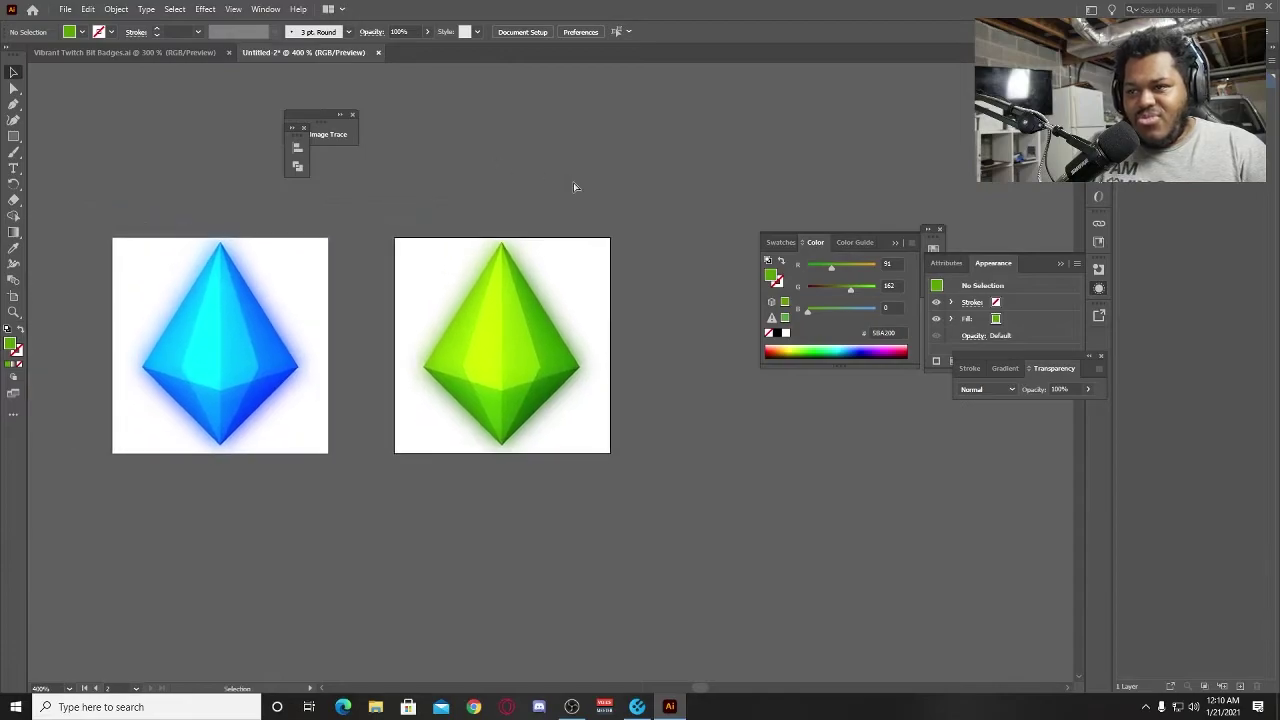
scroll(574, 187, down, 1)
drag(571, 180, 489, 206)
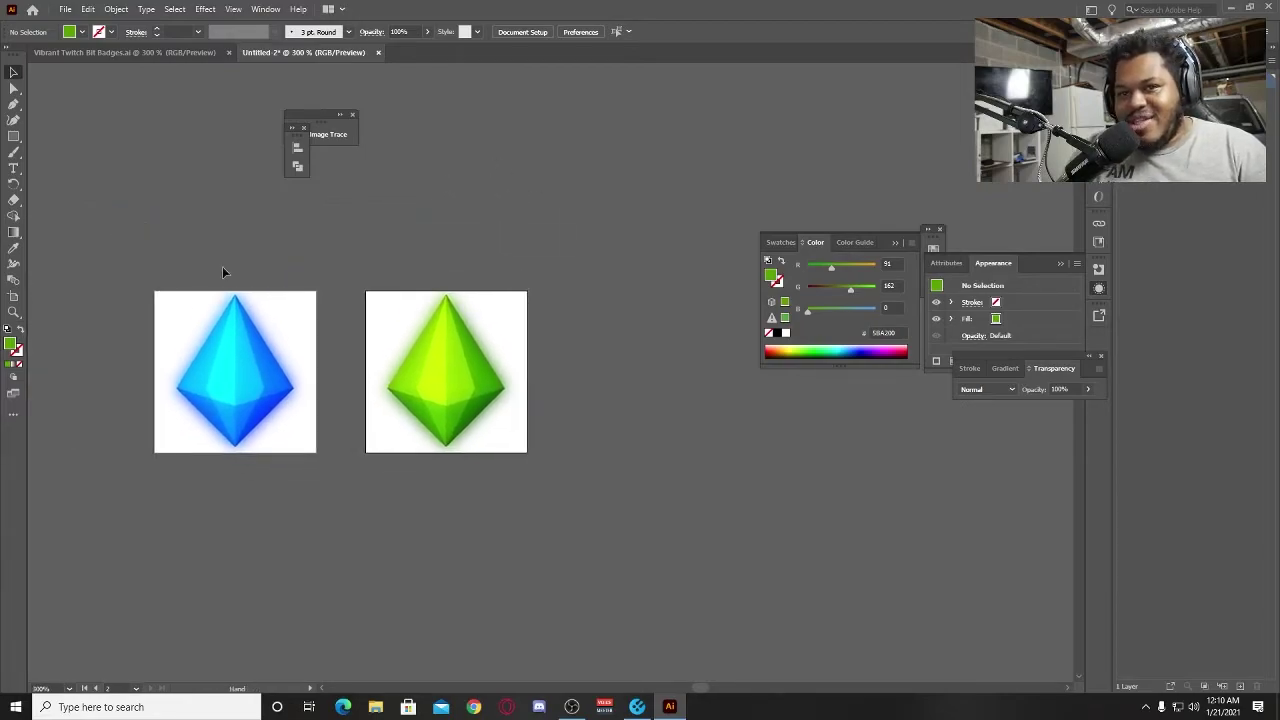
key(shift+o)
drag(478, 337, 677, 330)
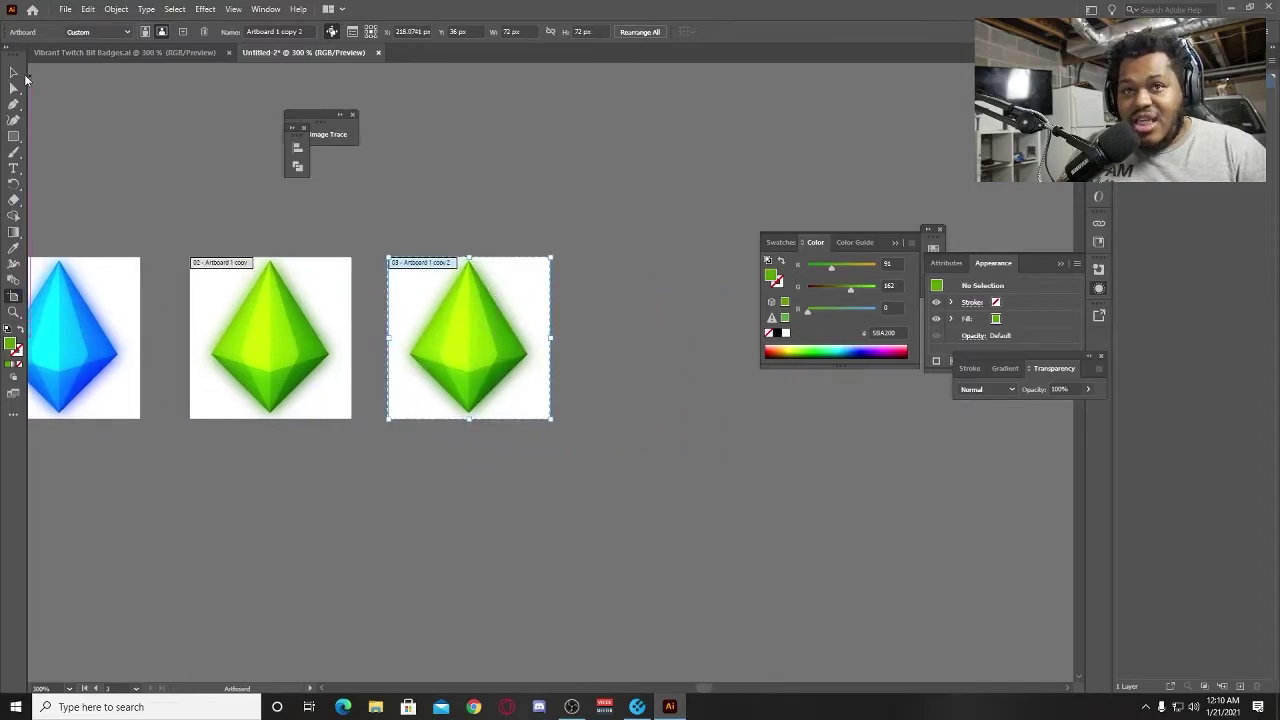
click(14, 73)
Recolour the third gem magenta (FF45FC) and centre all three artboards in view.
click(475, 350)
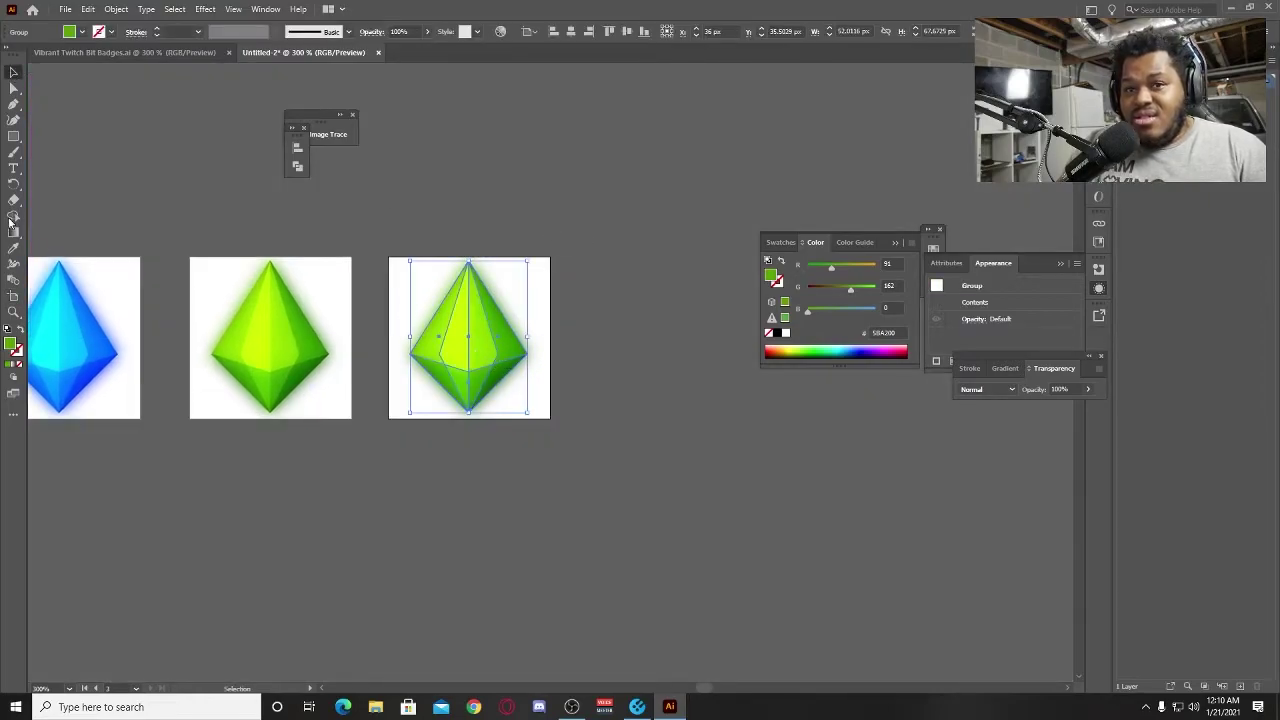
click(14, 248)
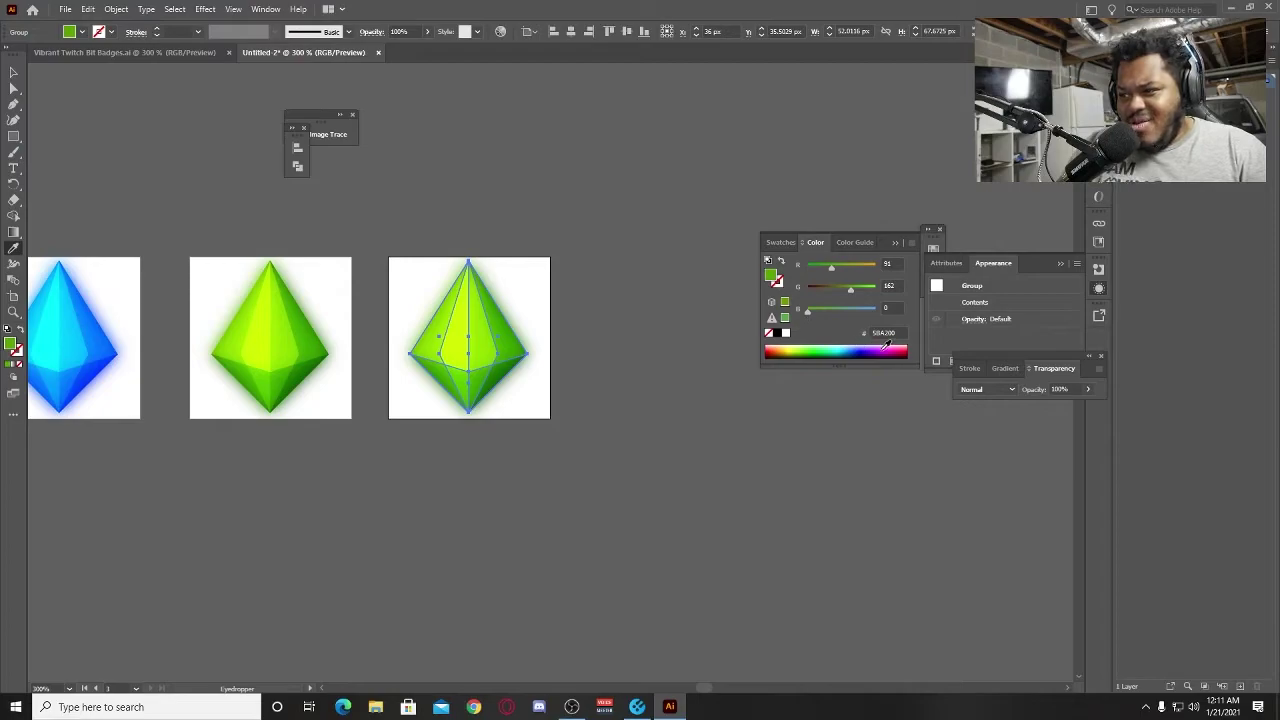
click(886, 343)
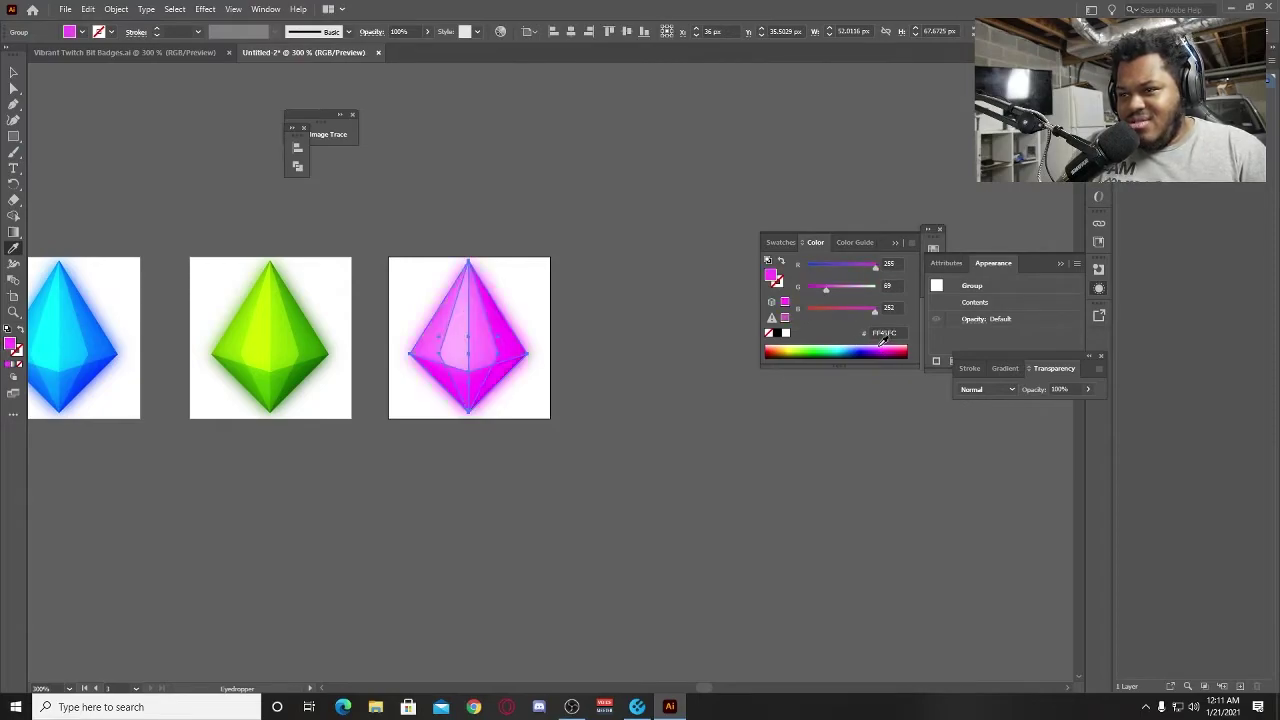
key(v)
click(200, 128)
scroll(617, 183, left, 3)
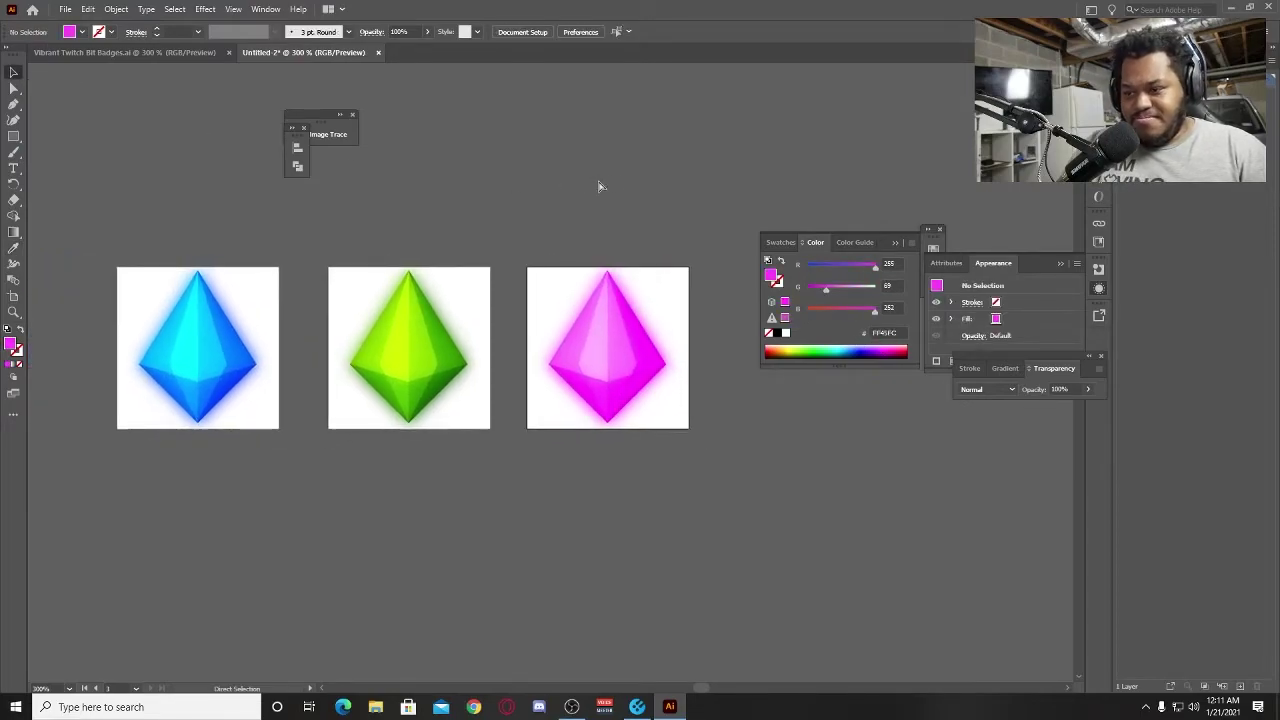
key(ctrl+minus)
key(ctrl+plus)
drag(600, 186, 543, 137)
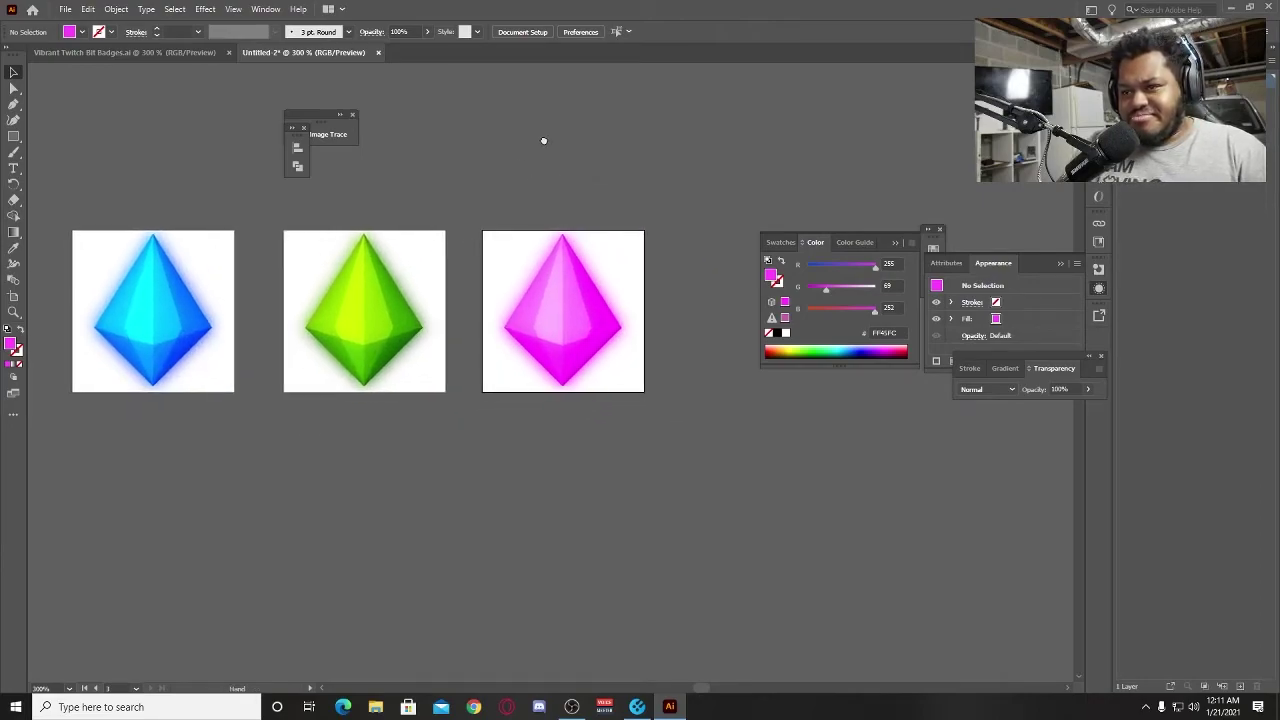
click(13, 295)
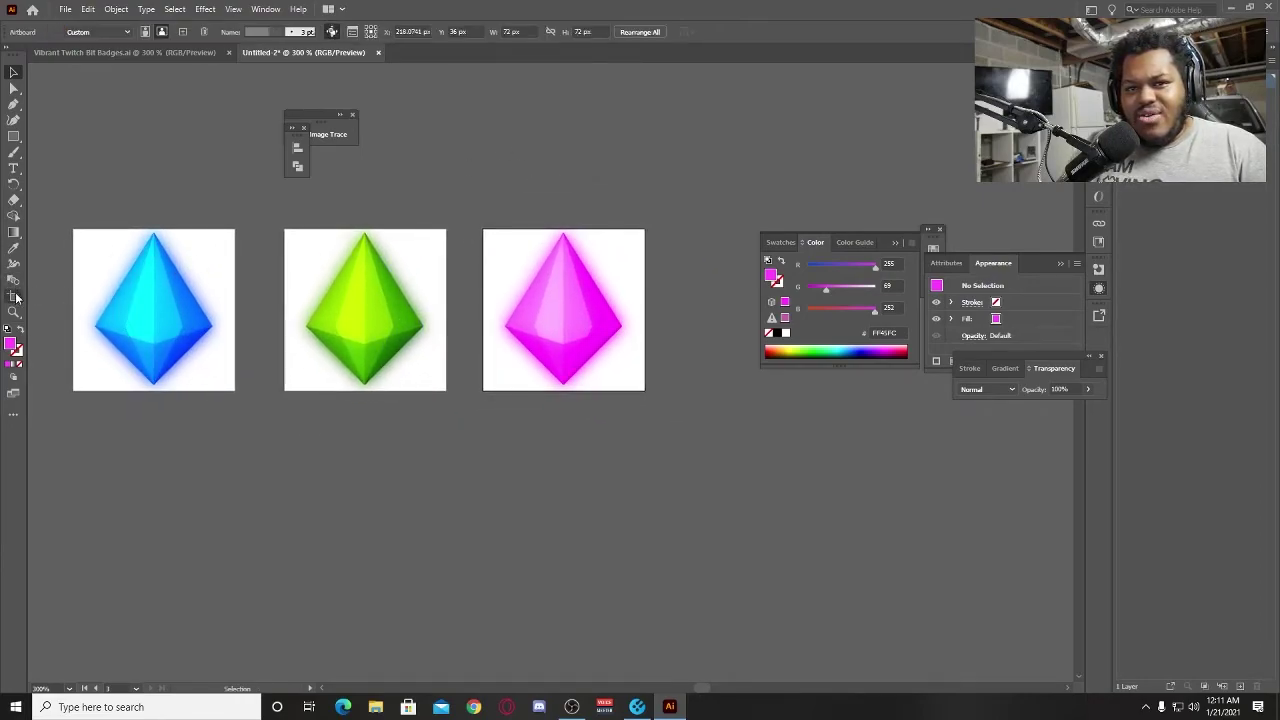
click(425, 235)
drag(425, 235, 427, 429)
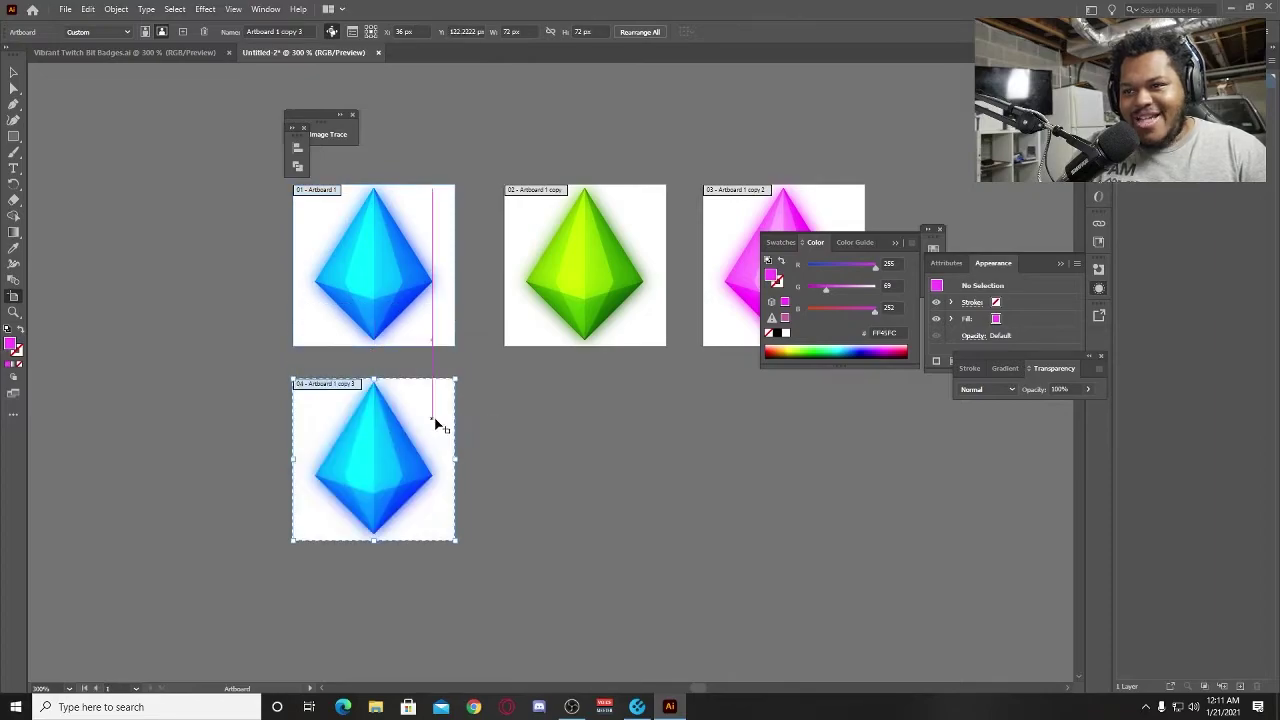
click(789, 347)
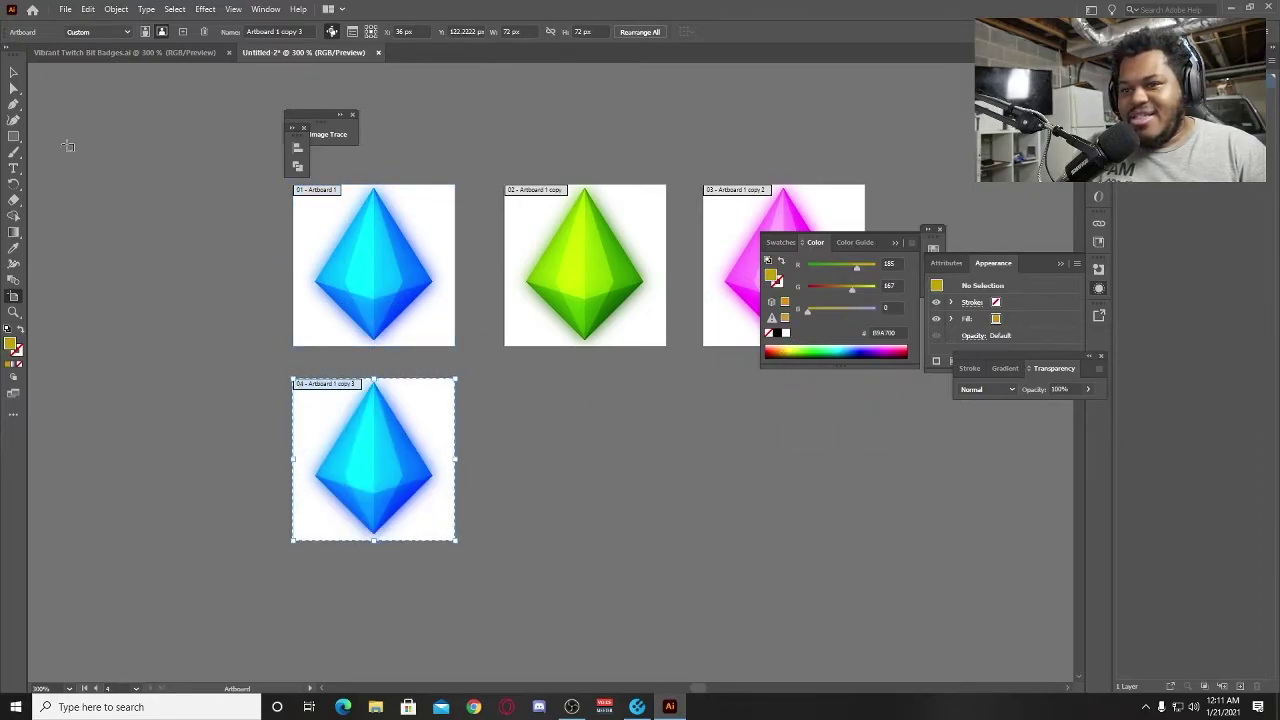
click(14, 73)
click(412, 495)
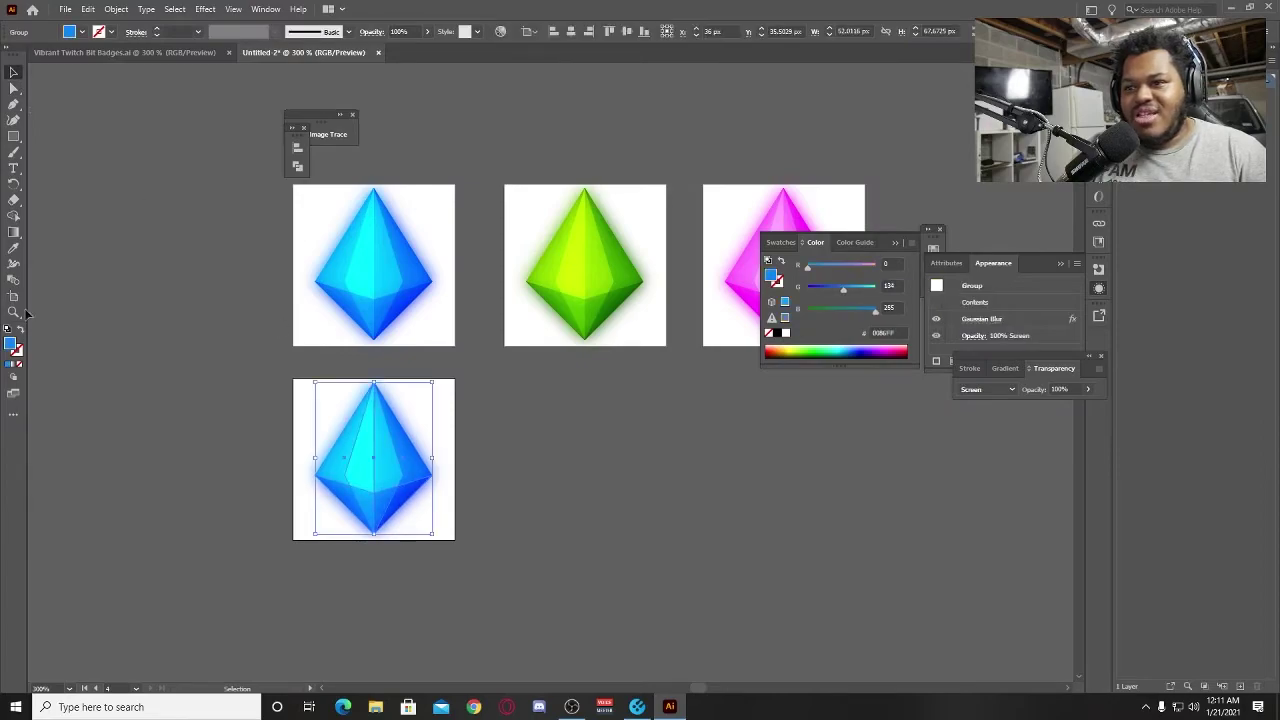
click(13, 250)
drag(789, 343, 791, 346)
key(v)
key(i)
click(373, 300)
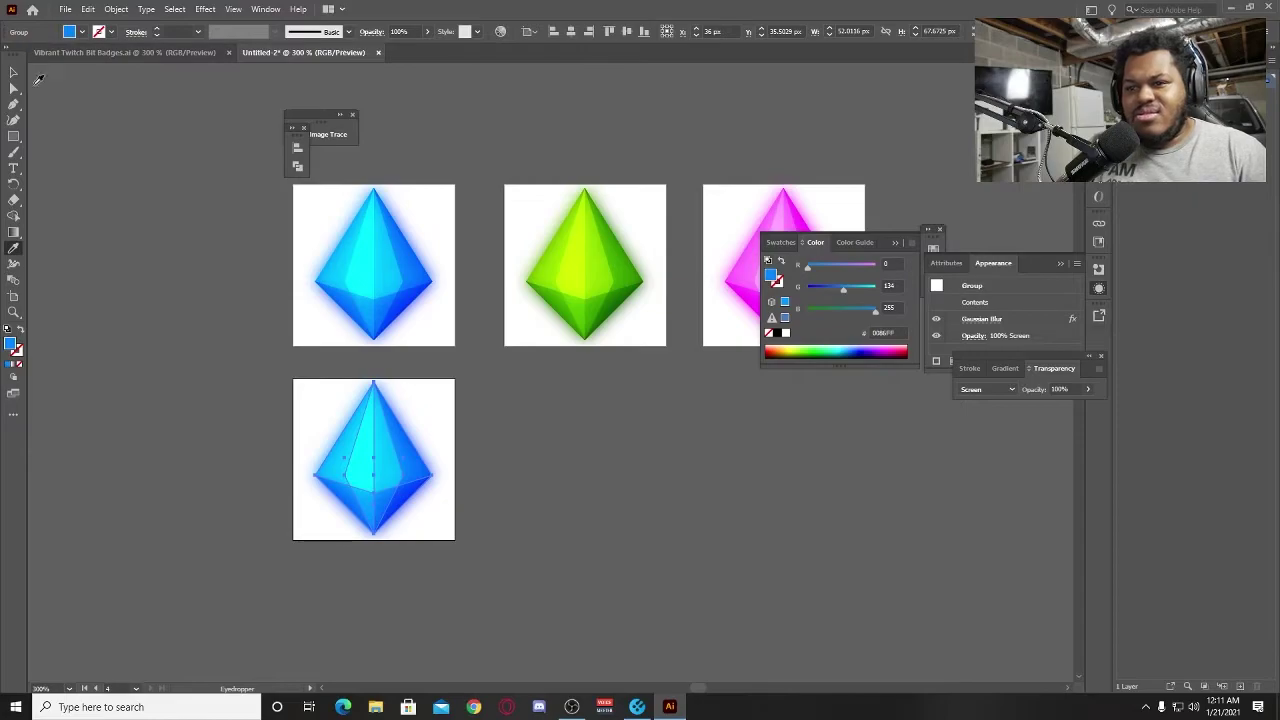
ctrl+click(247, 218)
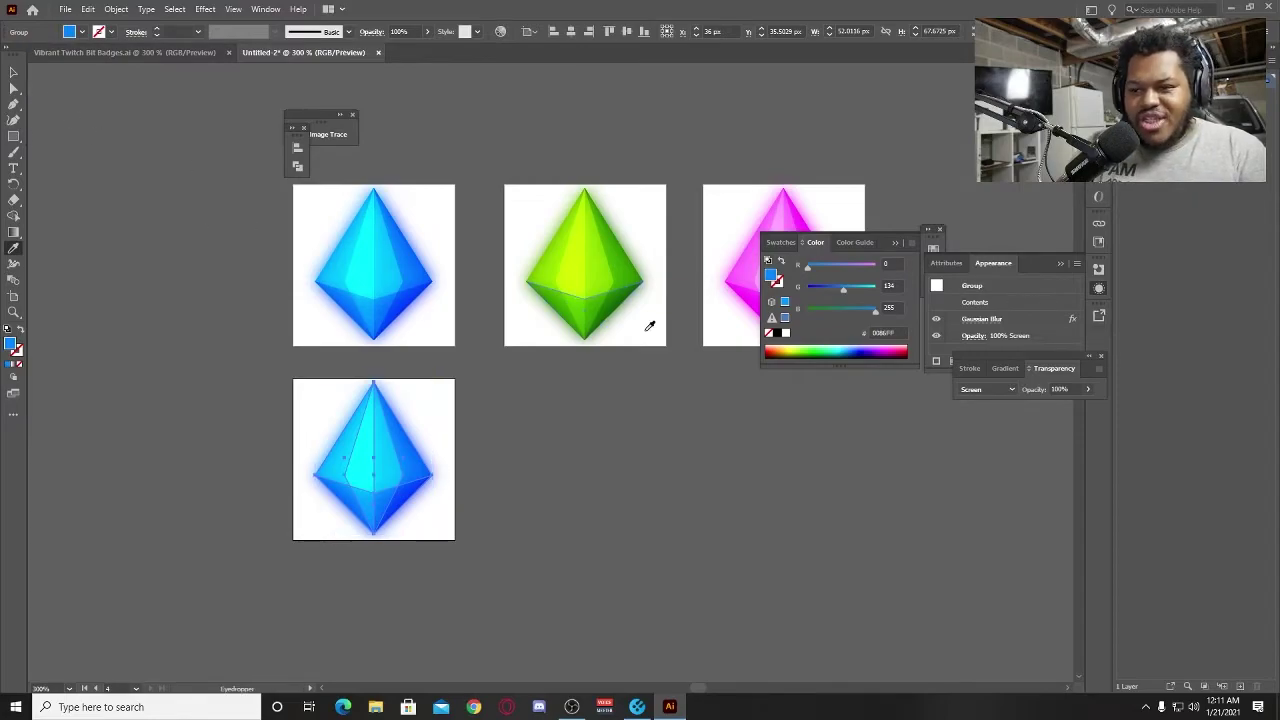
click(793, 347)
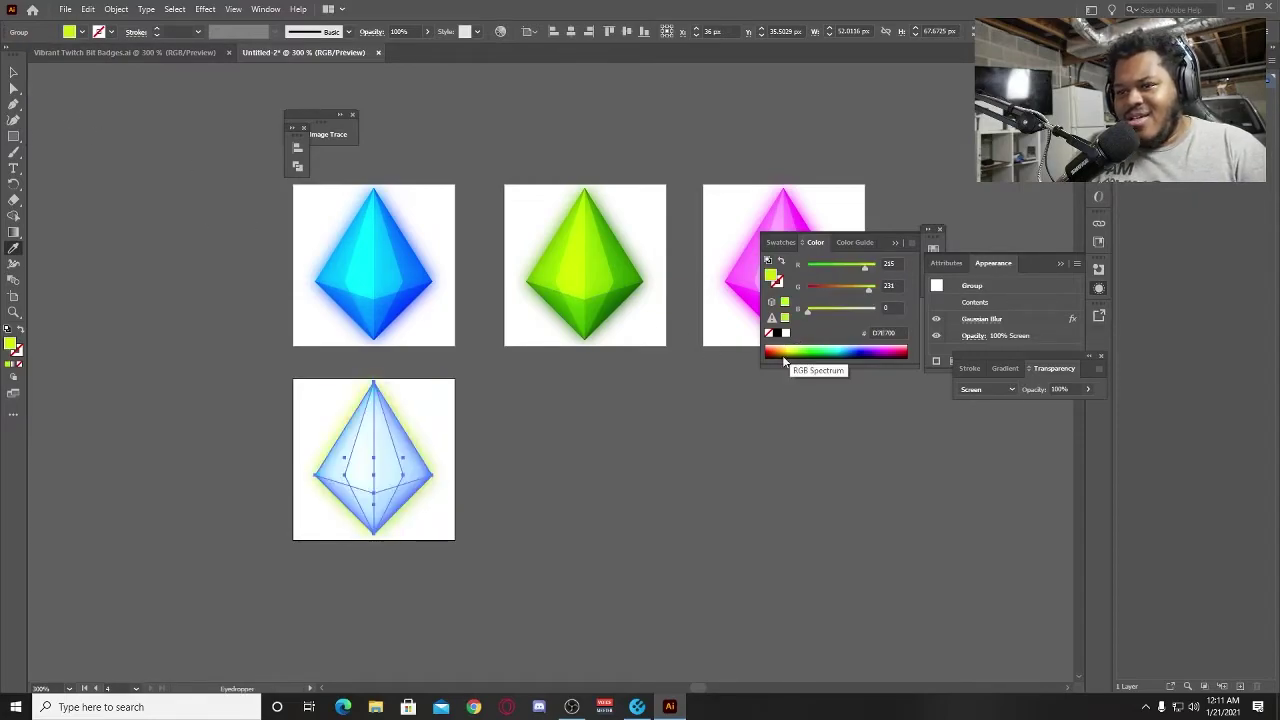
key(alt+z)
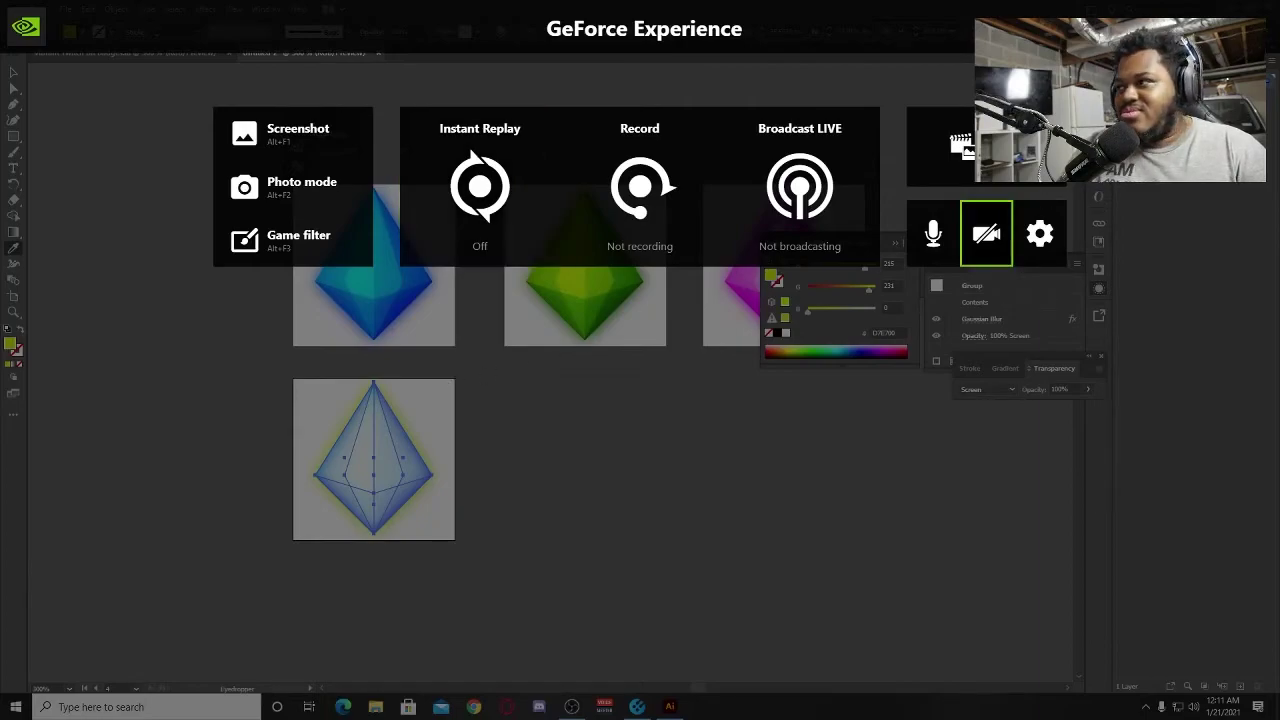
key(alt+z)
key(ctrl+z)
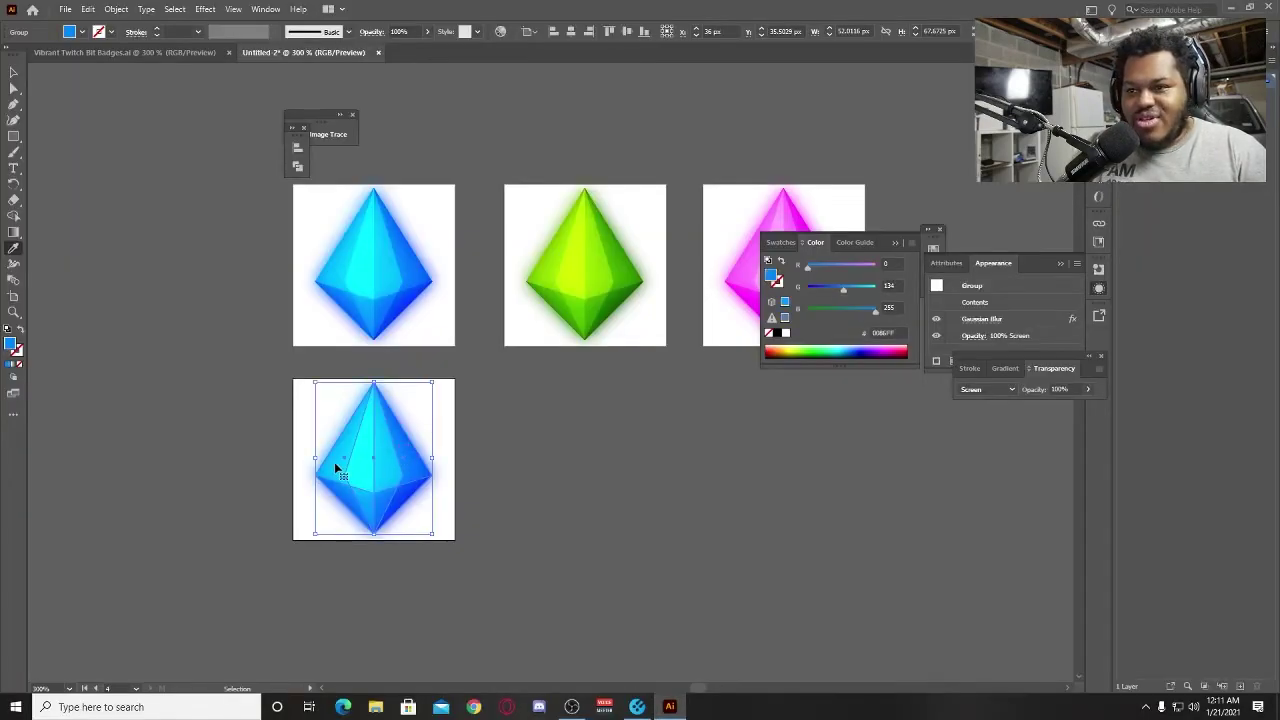
Fill the bottom gem with yellow, then brighten it to a saturated yellow in the Color Picker.
click(14, 72)
click(298, 439)
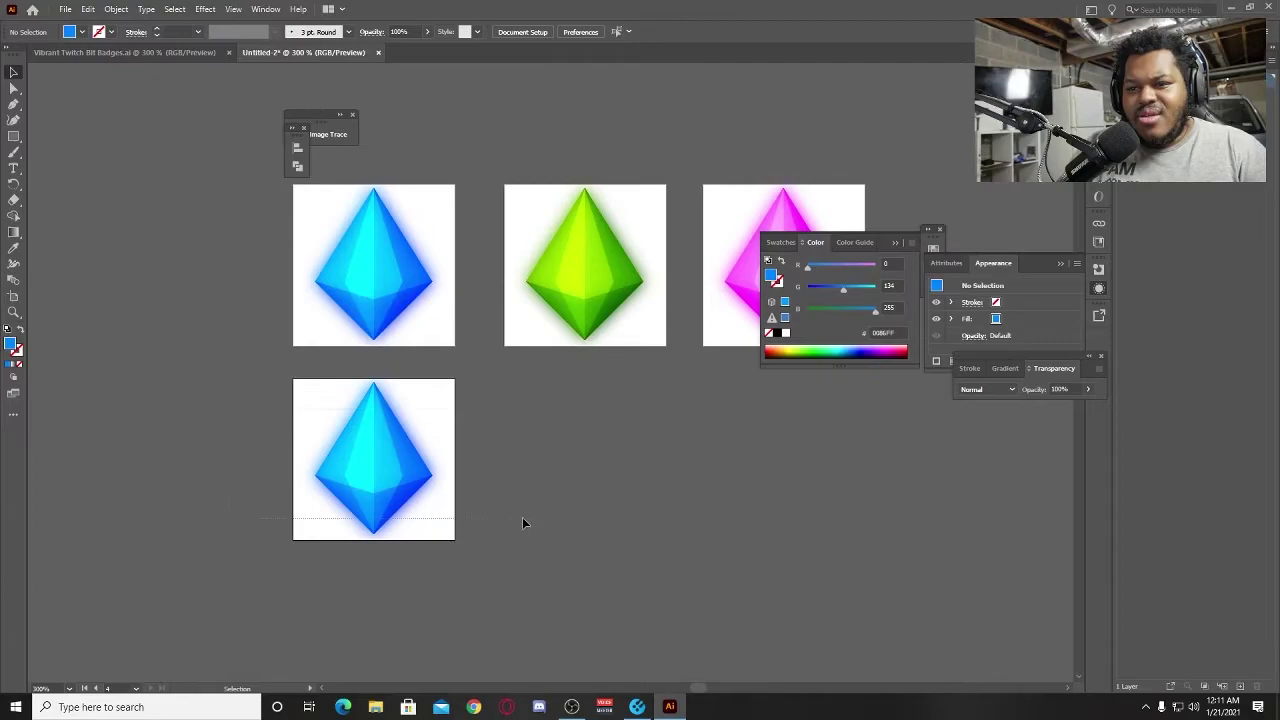
drag(522, 517, 486, 531)
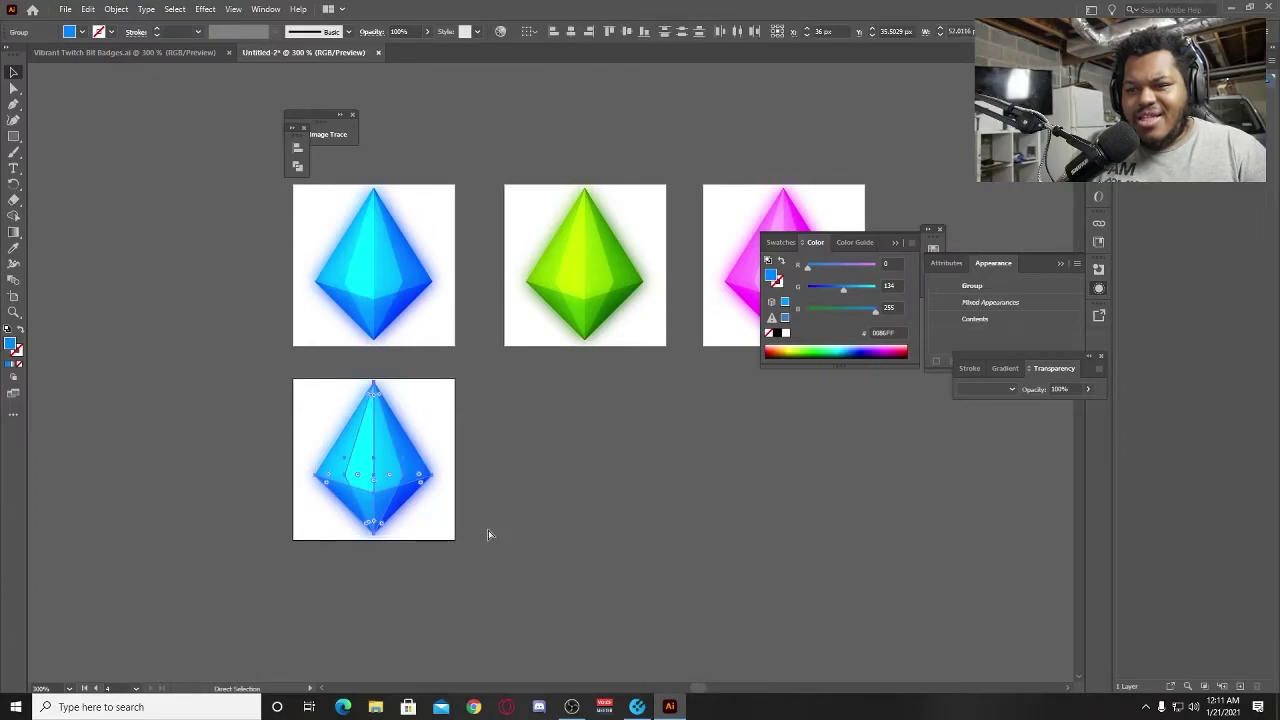
click(795, 349)
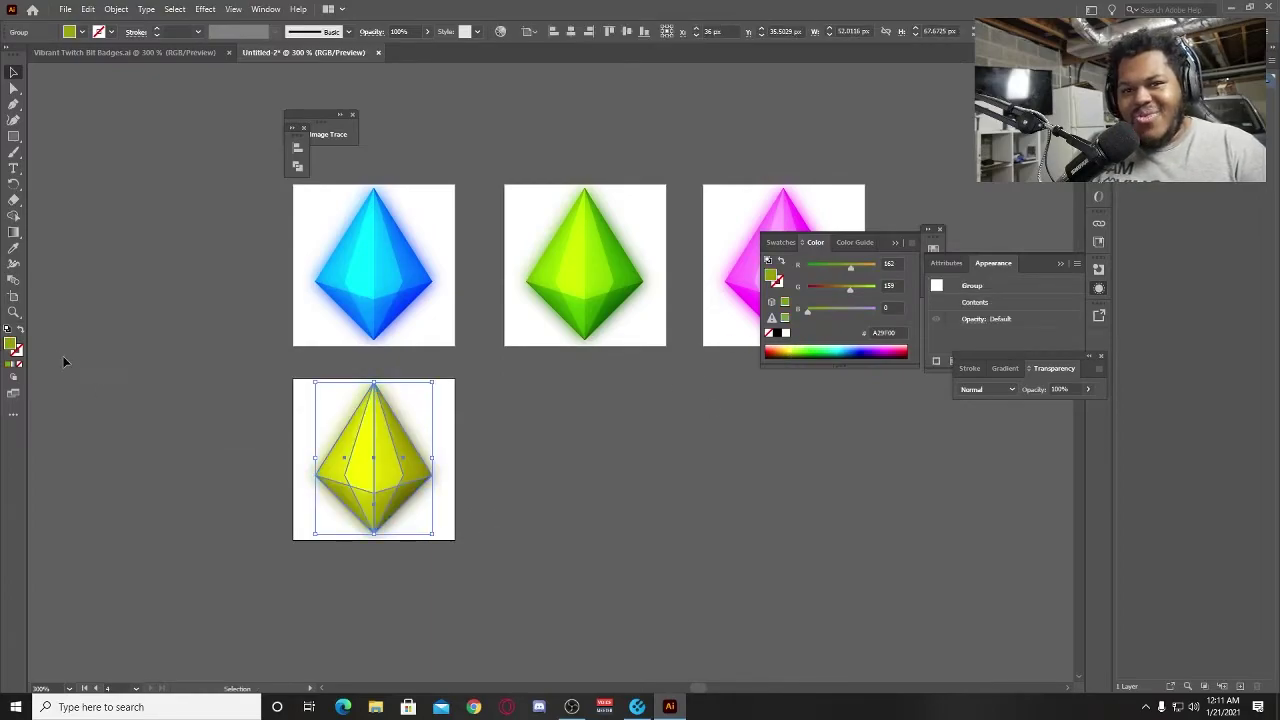
double_click(12, 345)
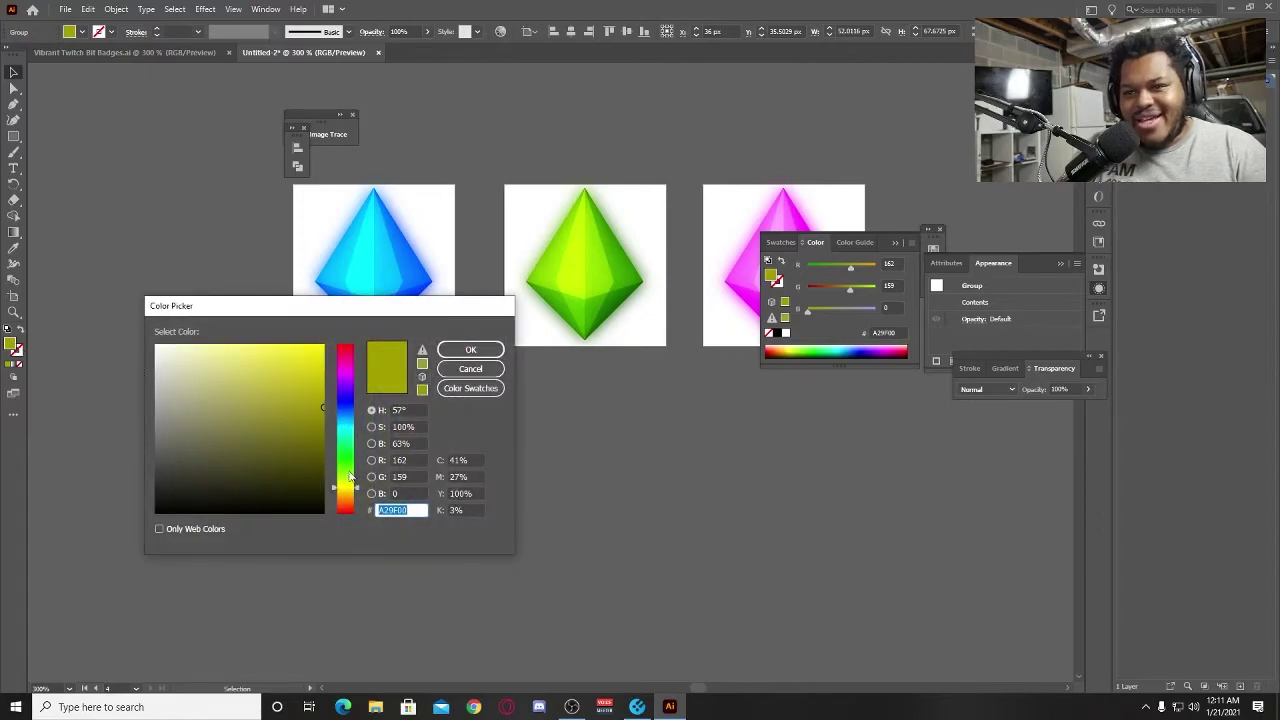
drag(349, 489, 350, 484)
drag(287, 380, 313, 357)
drag(349, 490, 347, 491)
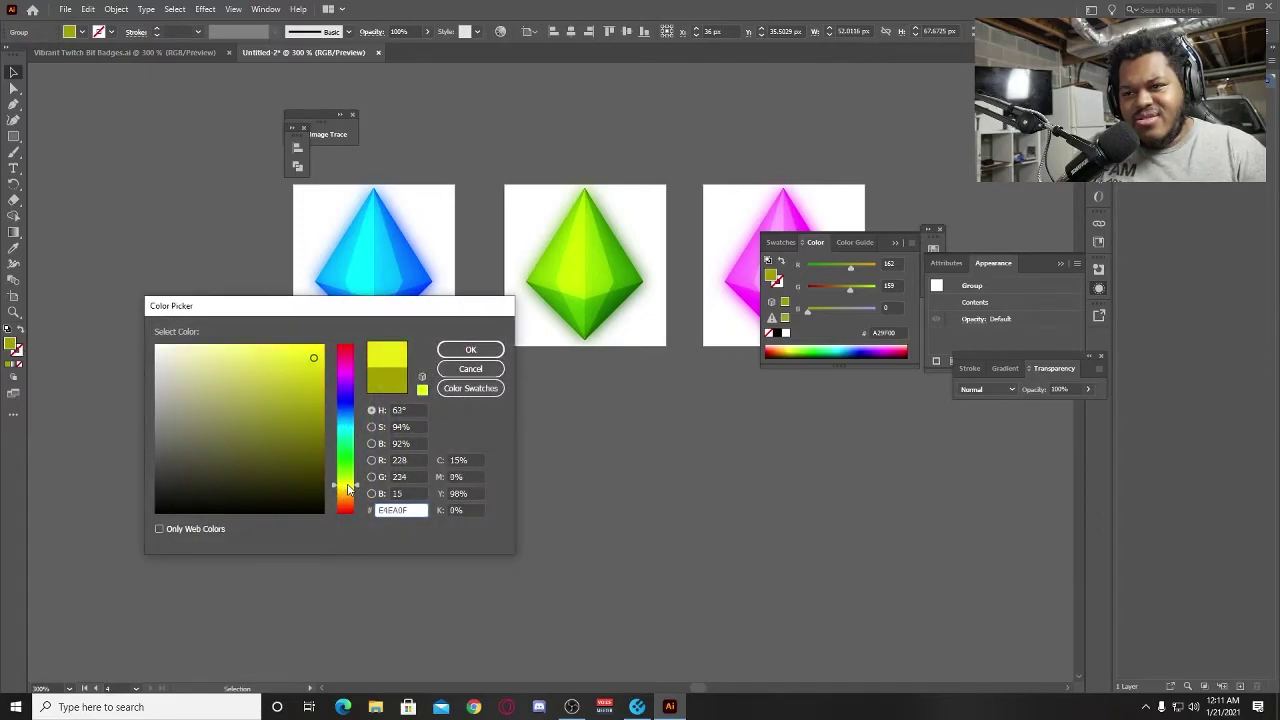
click(470, 349)
Refine the gem's fill in the Color Picker, warming and darkening it to golden yellow CEAE13.
click(243, 354)
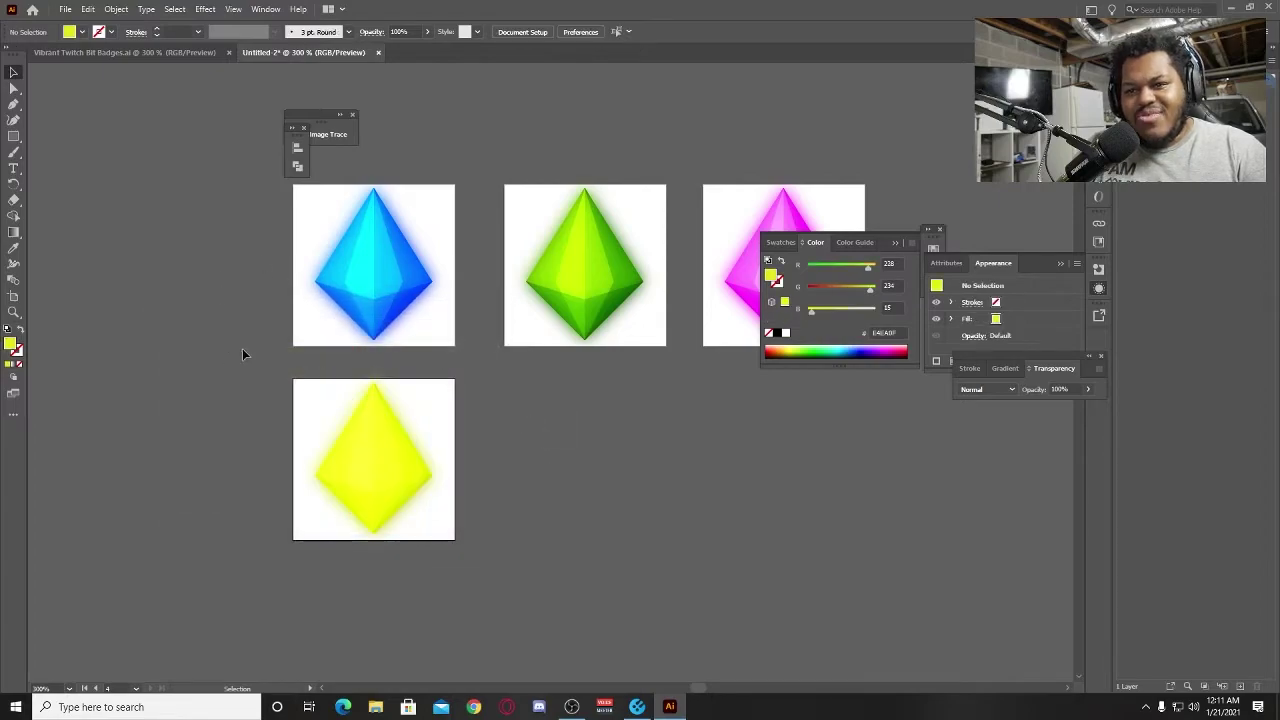
drag(243, 354, 234, 343)
click(323, 463)
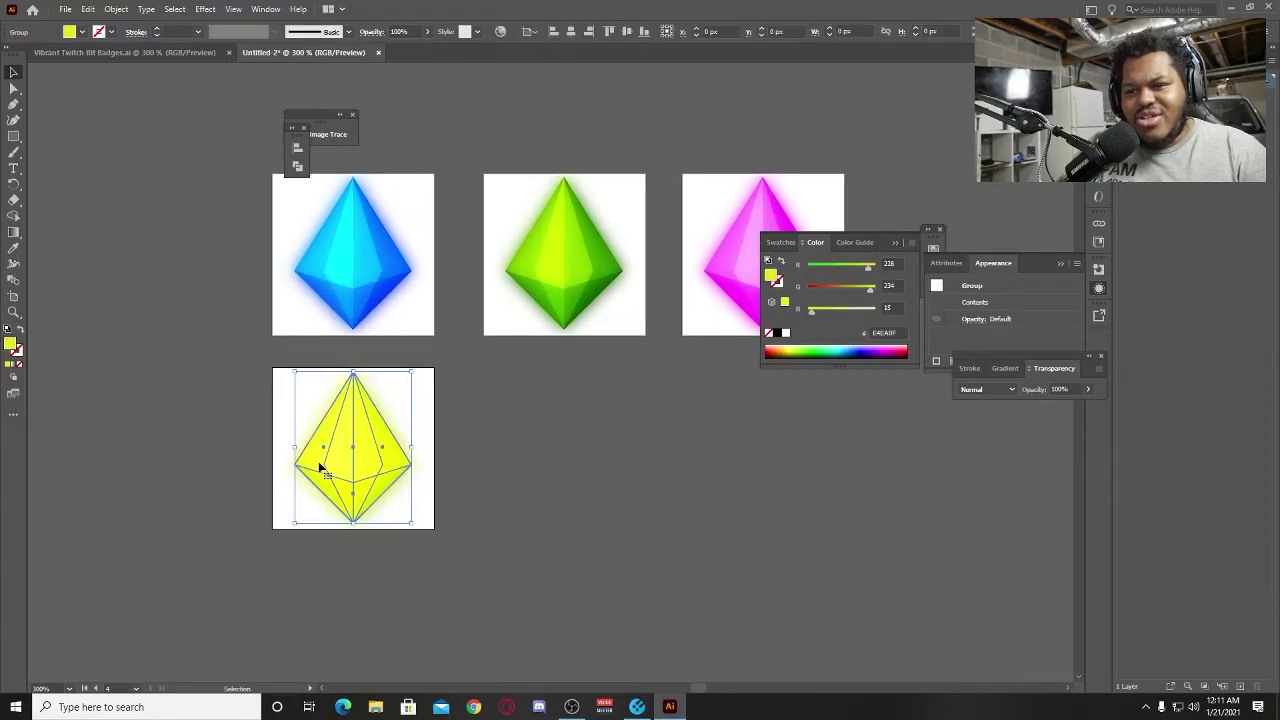
double_click(12, 346)
drag(346, 490, 348, 494)
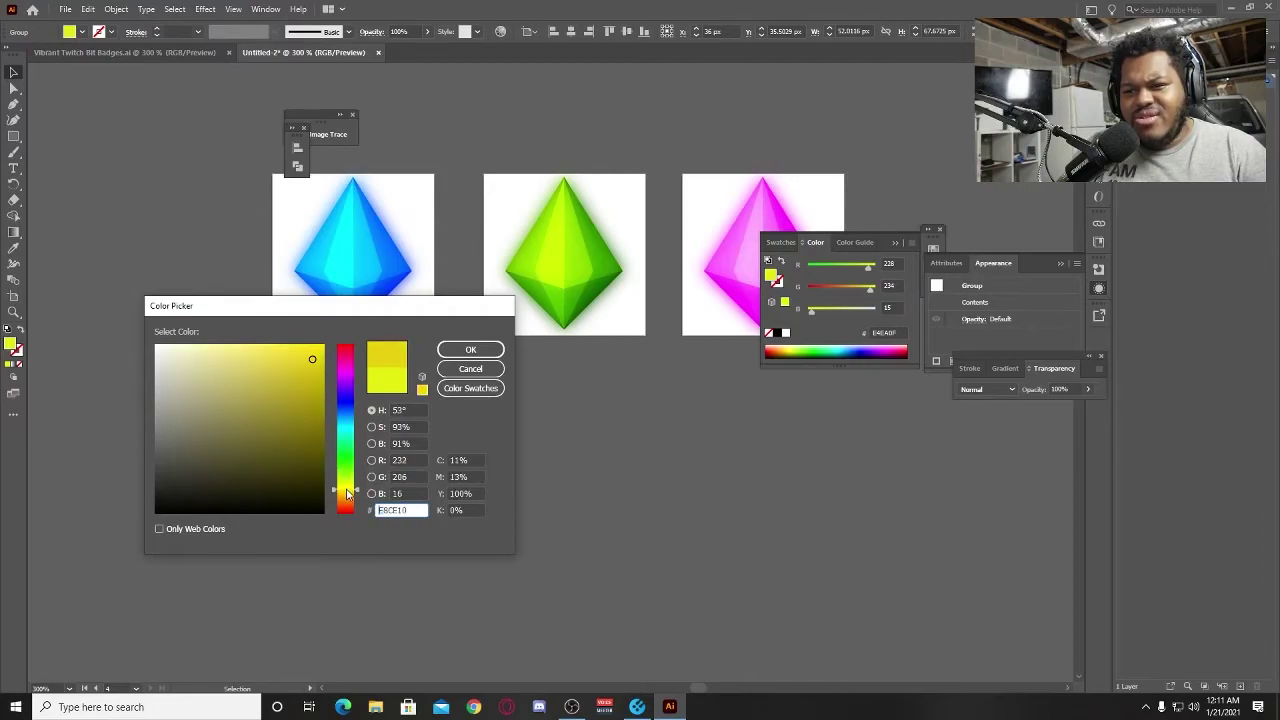
drag(310, 386, 320, 352)
click(489, 350)
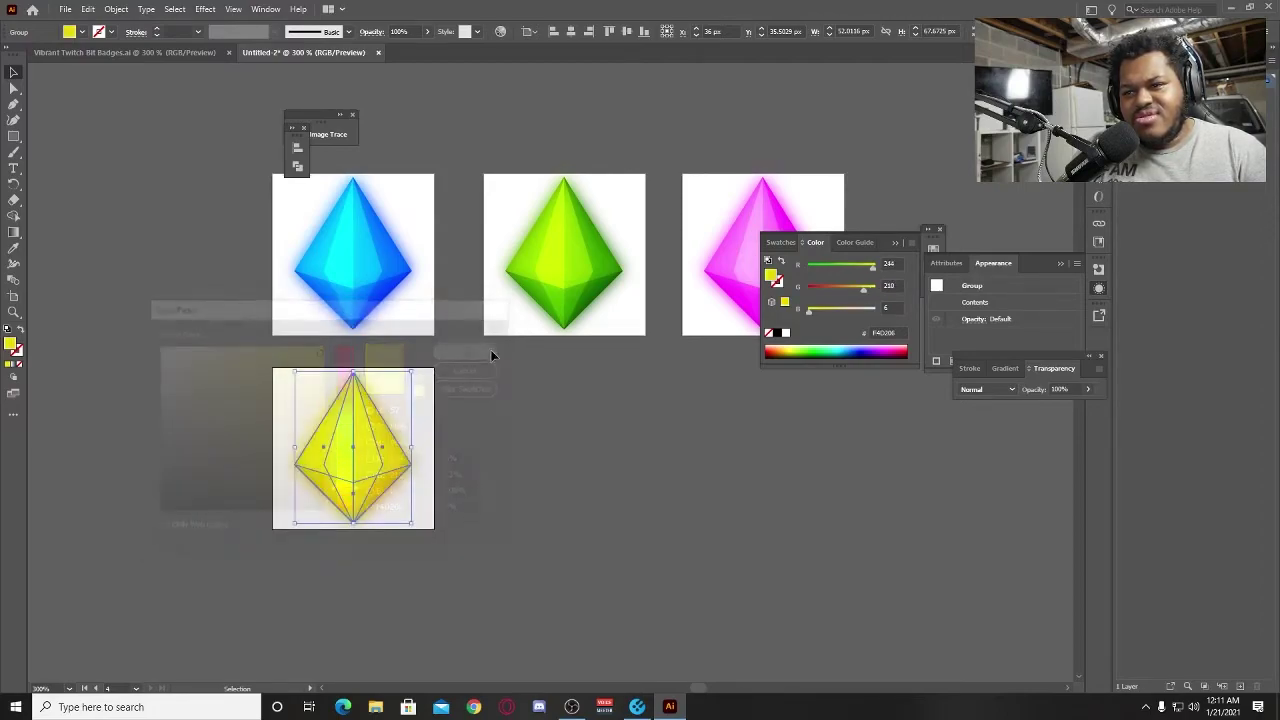
double_click(11, 344)
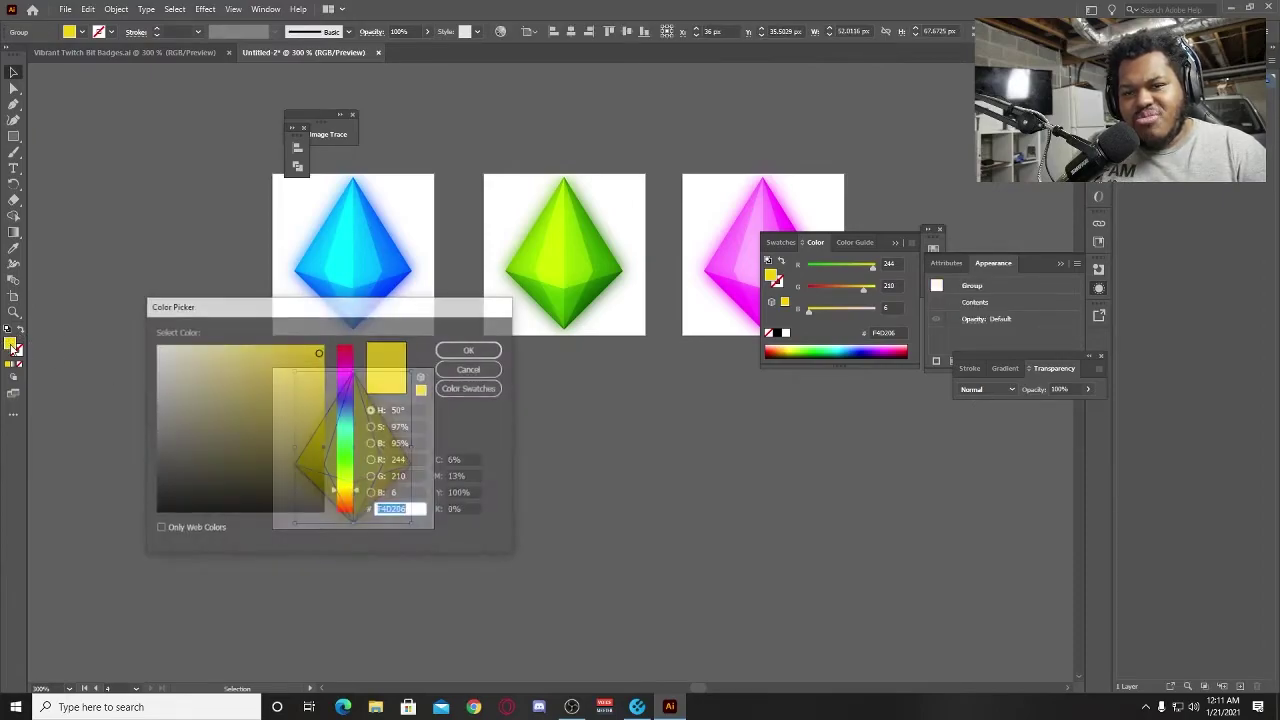
drag(315, 397, 309, 376)
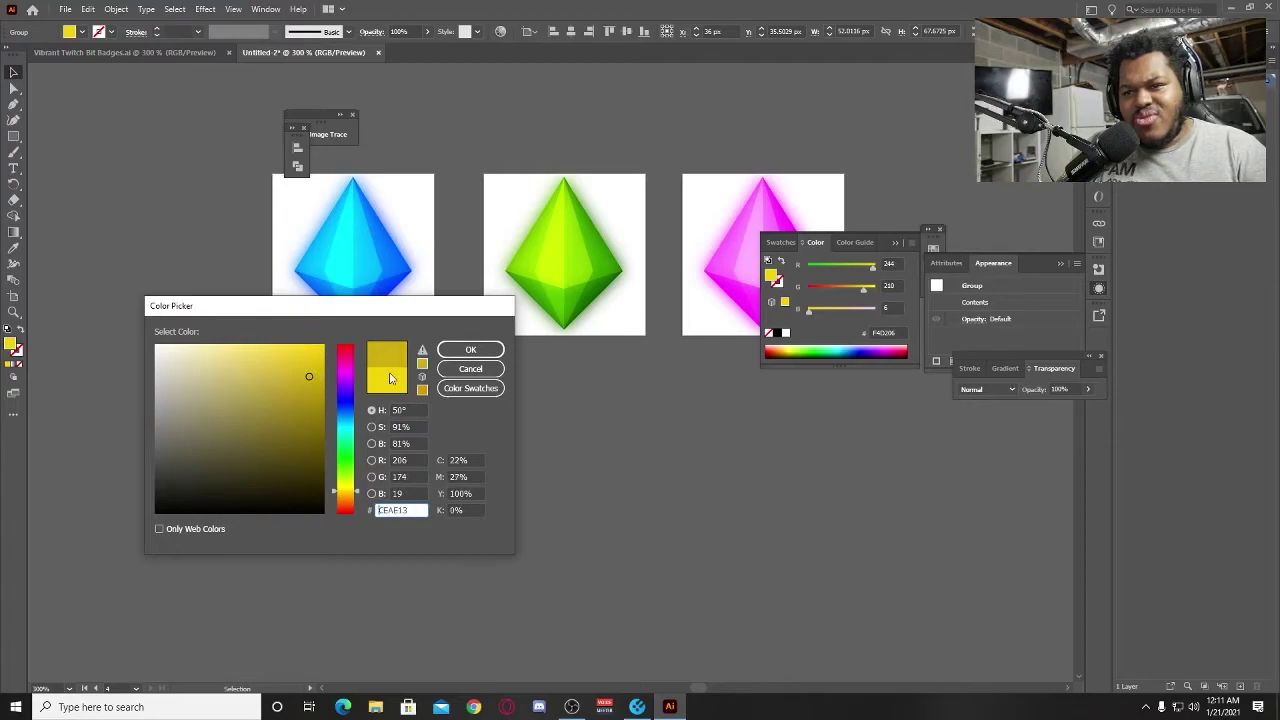
click(470, 350)
Alt-drag the yellow gem's artboard to the right to create a fifth artboard.
click(549, 467)
scroll(534, 449, right, 2)
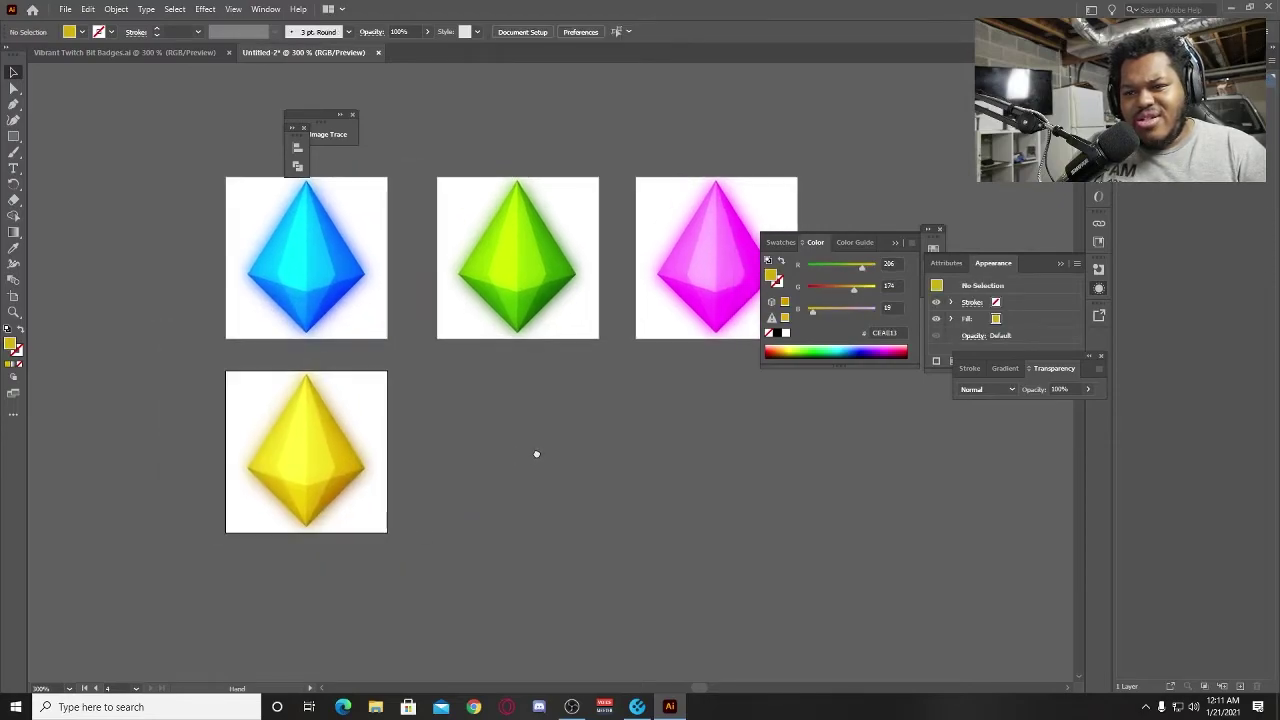
scroll(614, 463, left, 3)
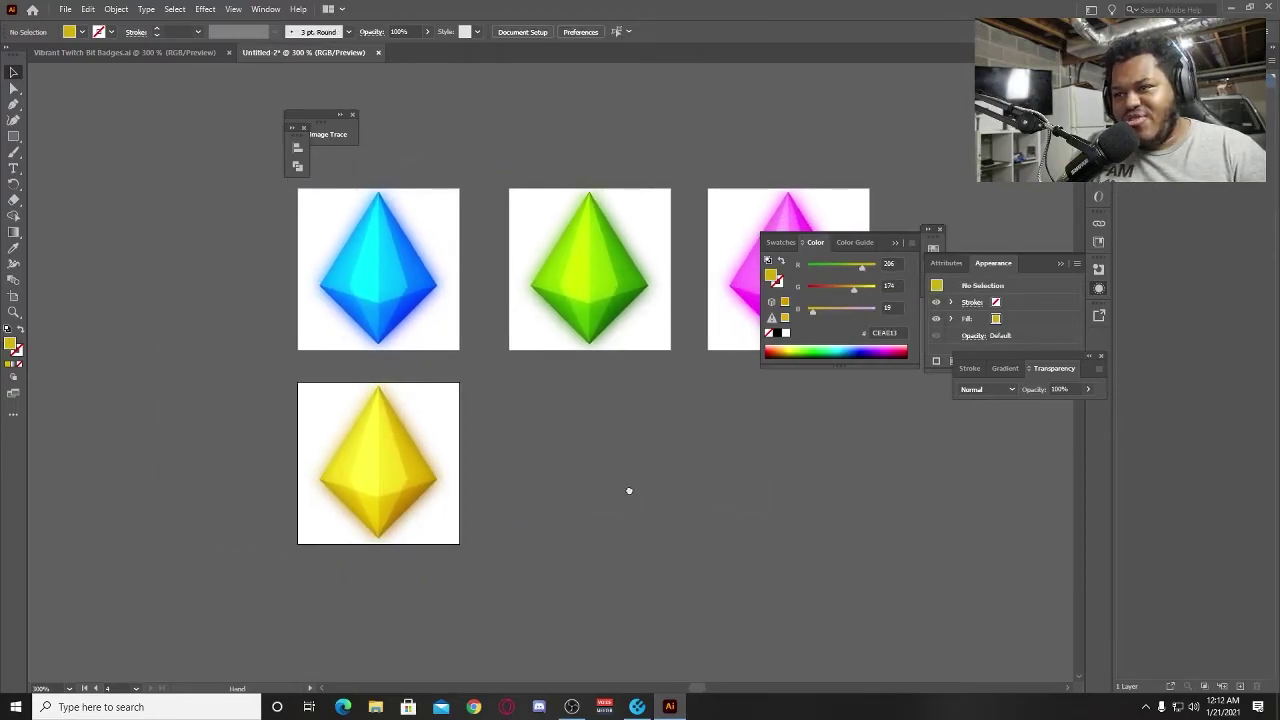
drag(629, 491, 608, 476)
click(13, 296)
drag(411, 463, 526, 441)
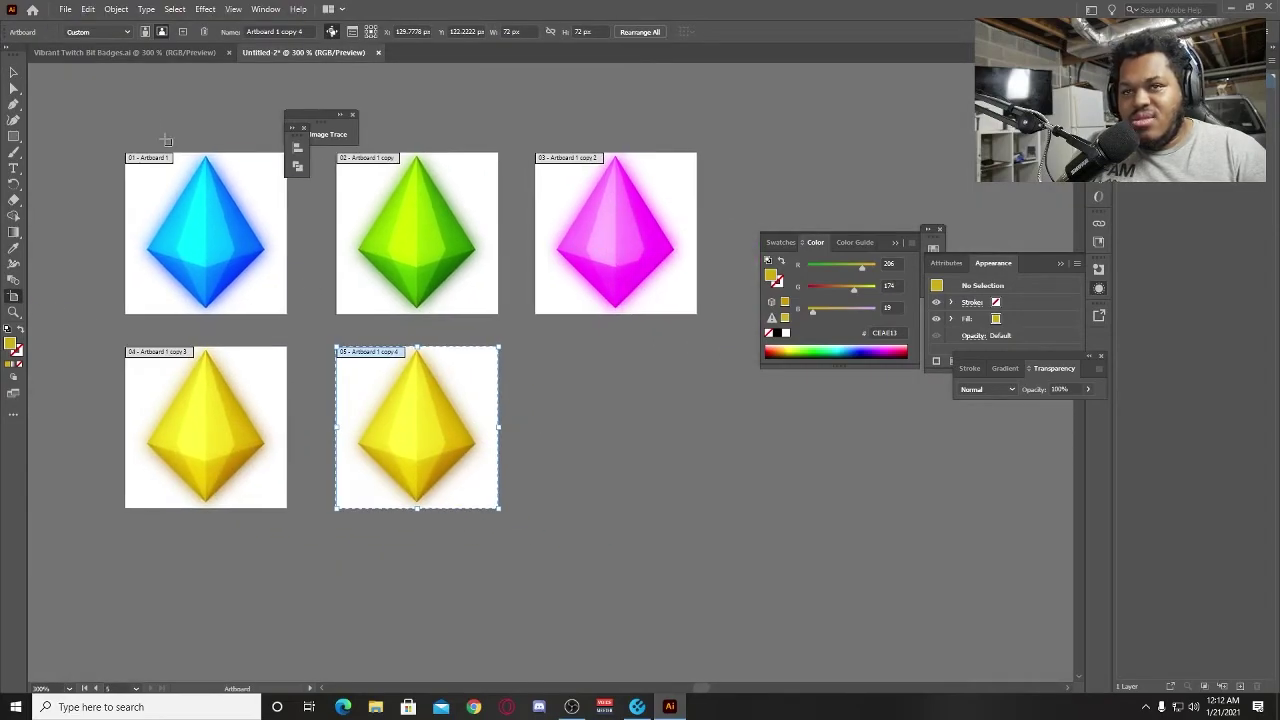
key(v)
Recolour the fifth gem red, then adjust it to red-orange R210 G43 B13.
click(380, 476)
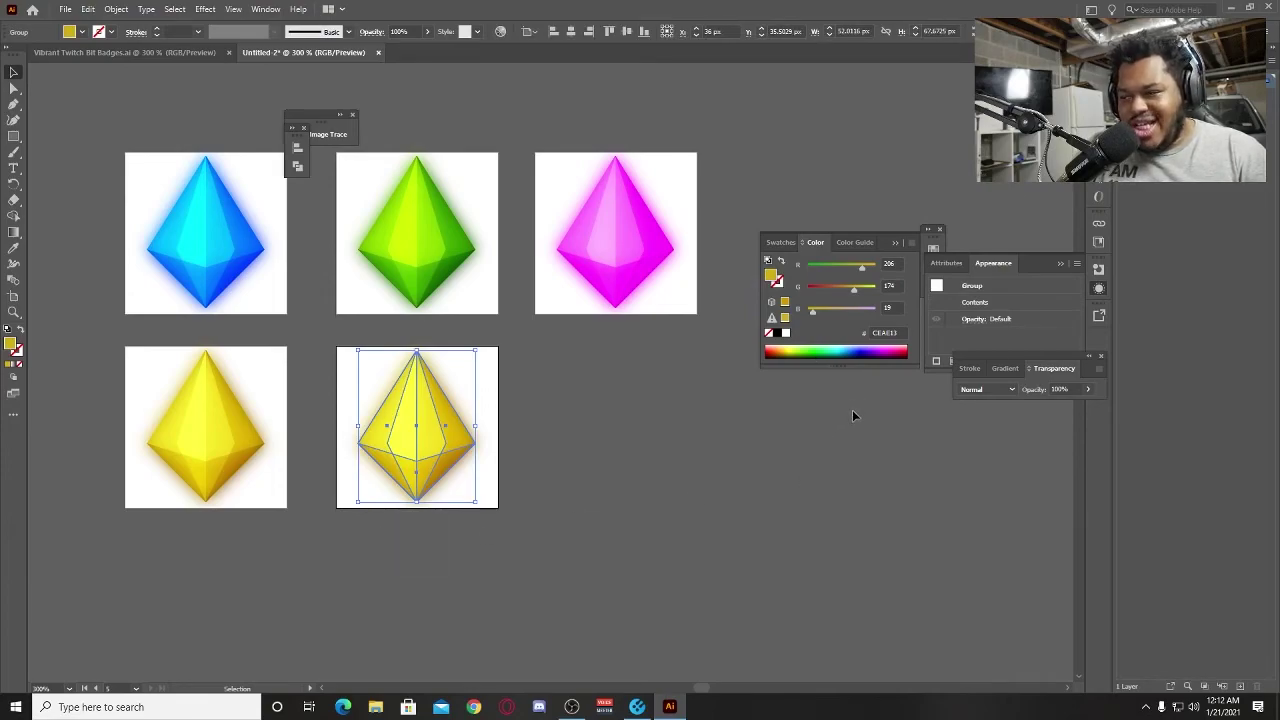
click(908, 348)
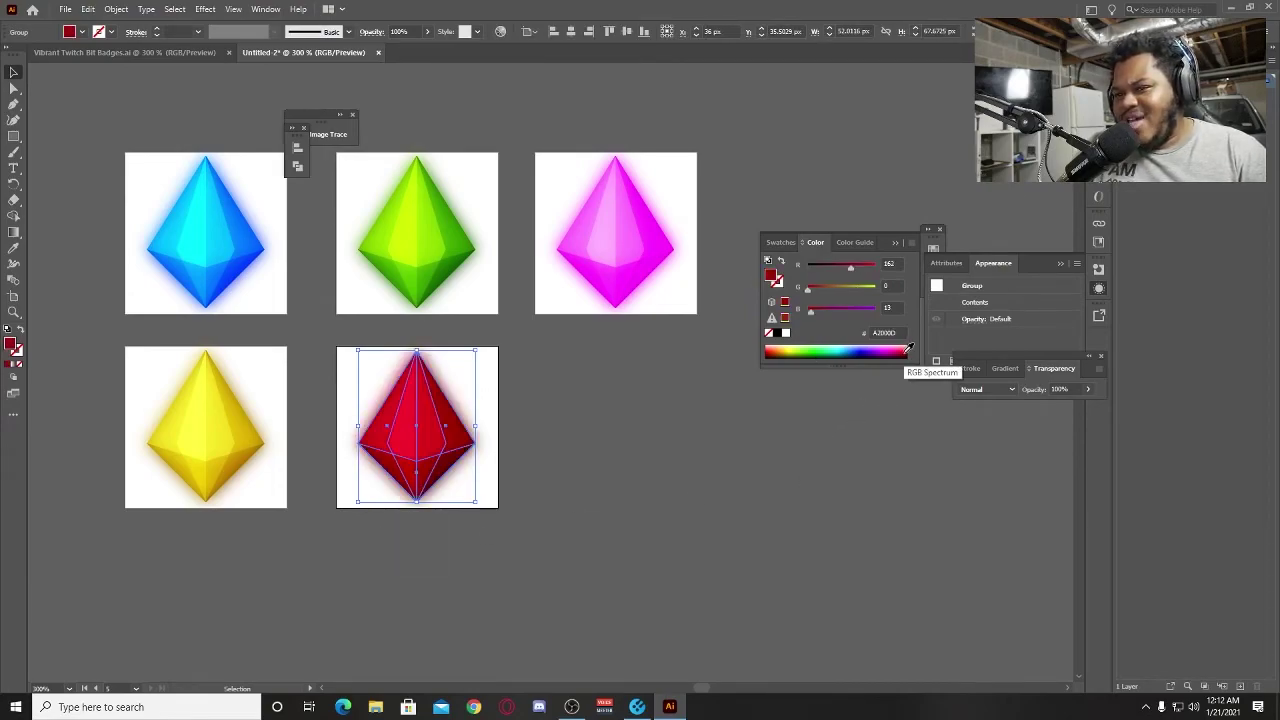
click(560, 420)
scroll(657, 429, up, 1)
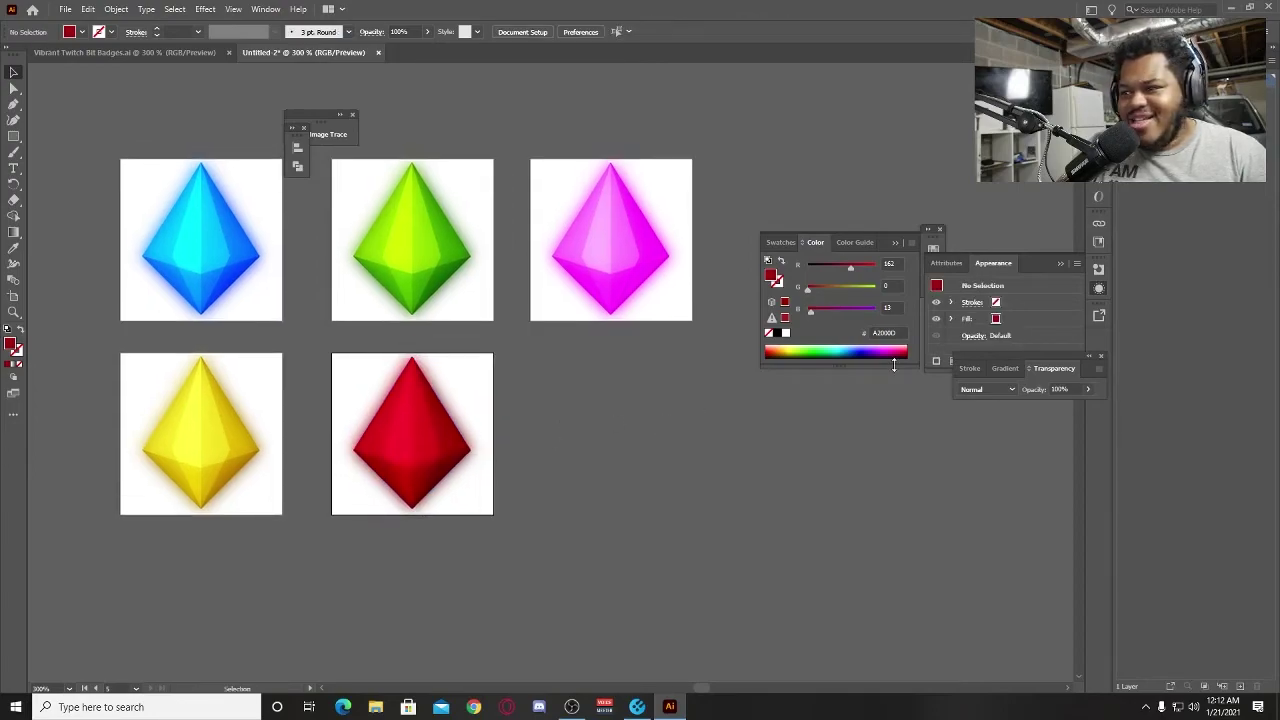
click(408, 459)
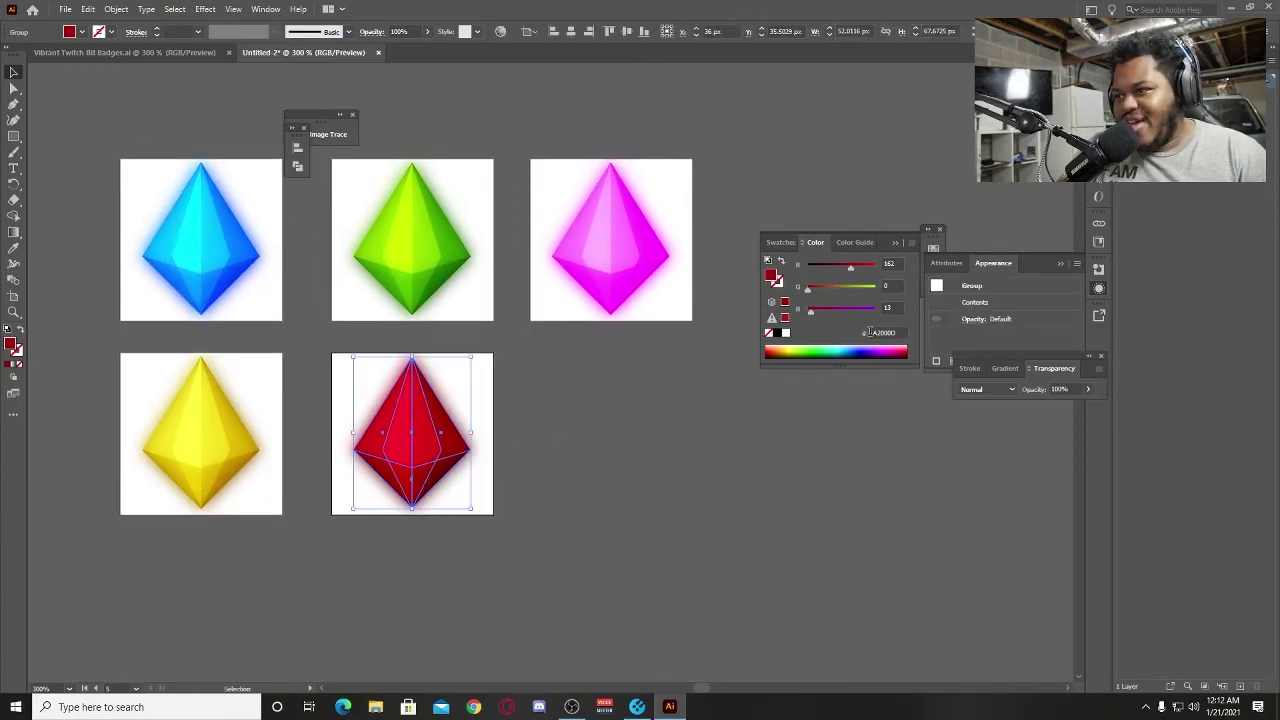
drag(852, 268, 818, 287)
click(585, 449)
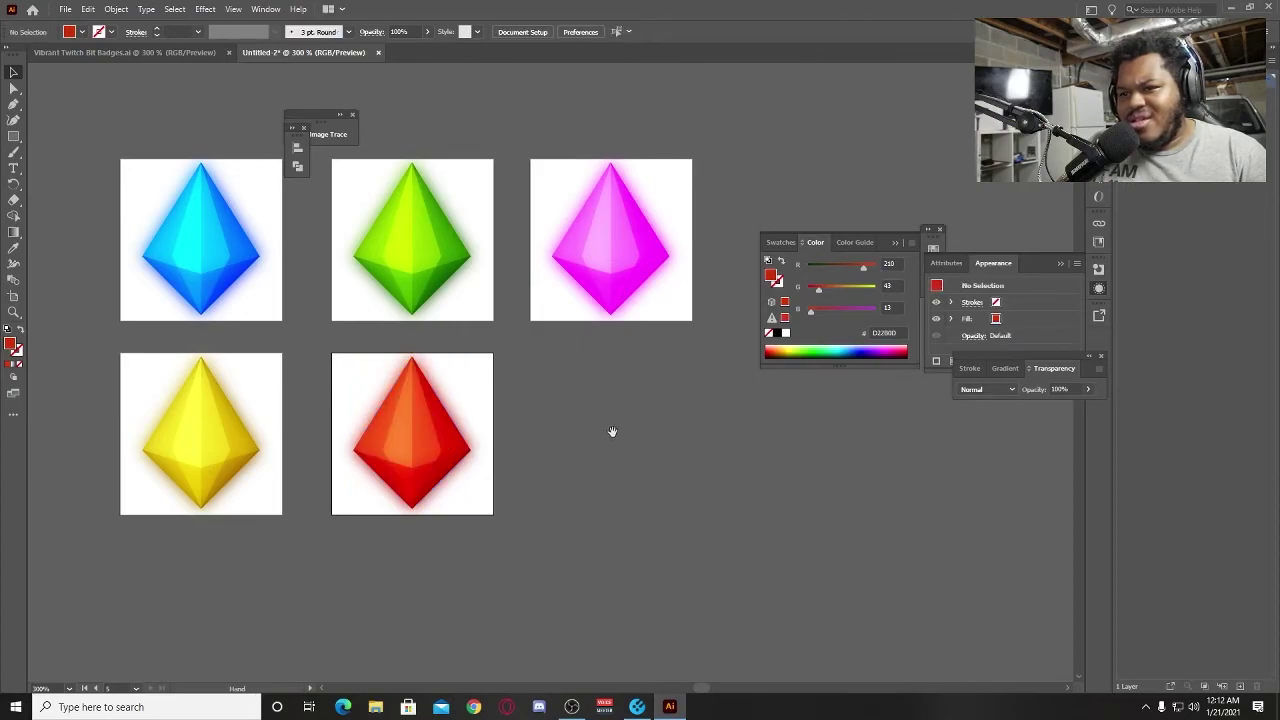
drag(611, 434, 669, 484)
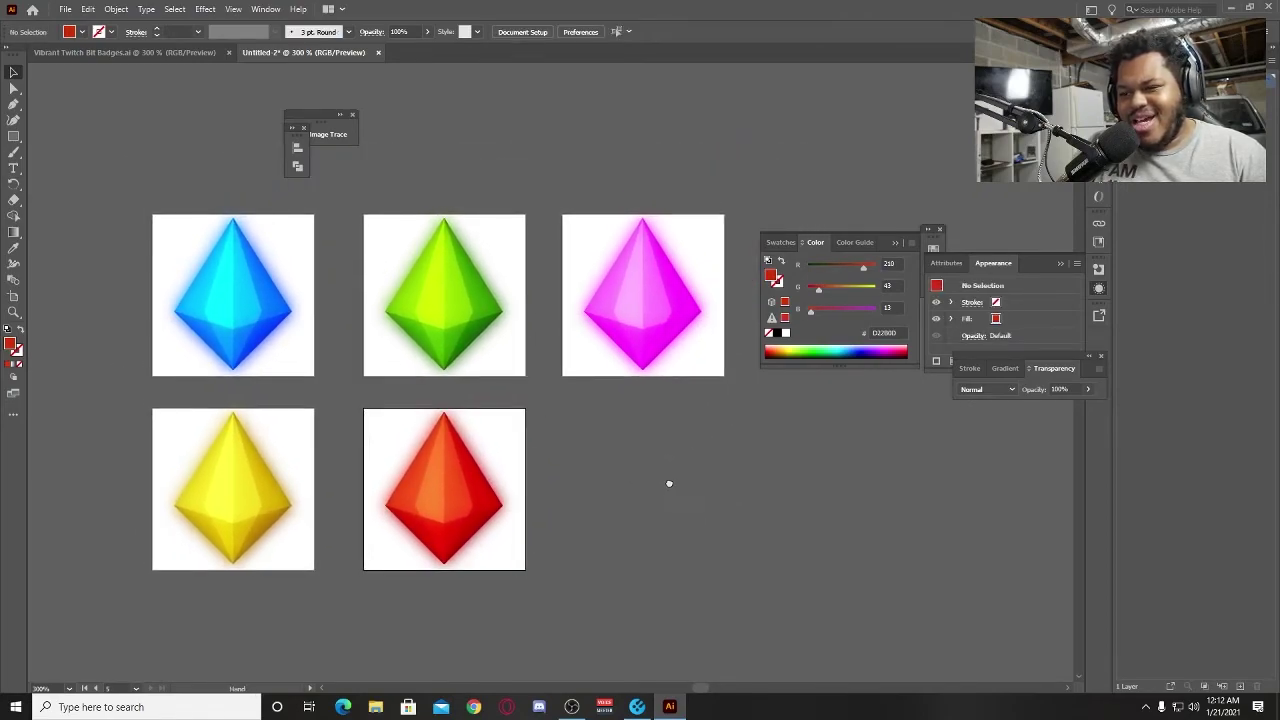
Alt-drag the red-orange artboard to the right to create a sixth artboard.
click(14, 296)
drag(501, 477, 692, 481)
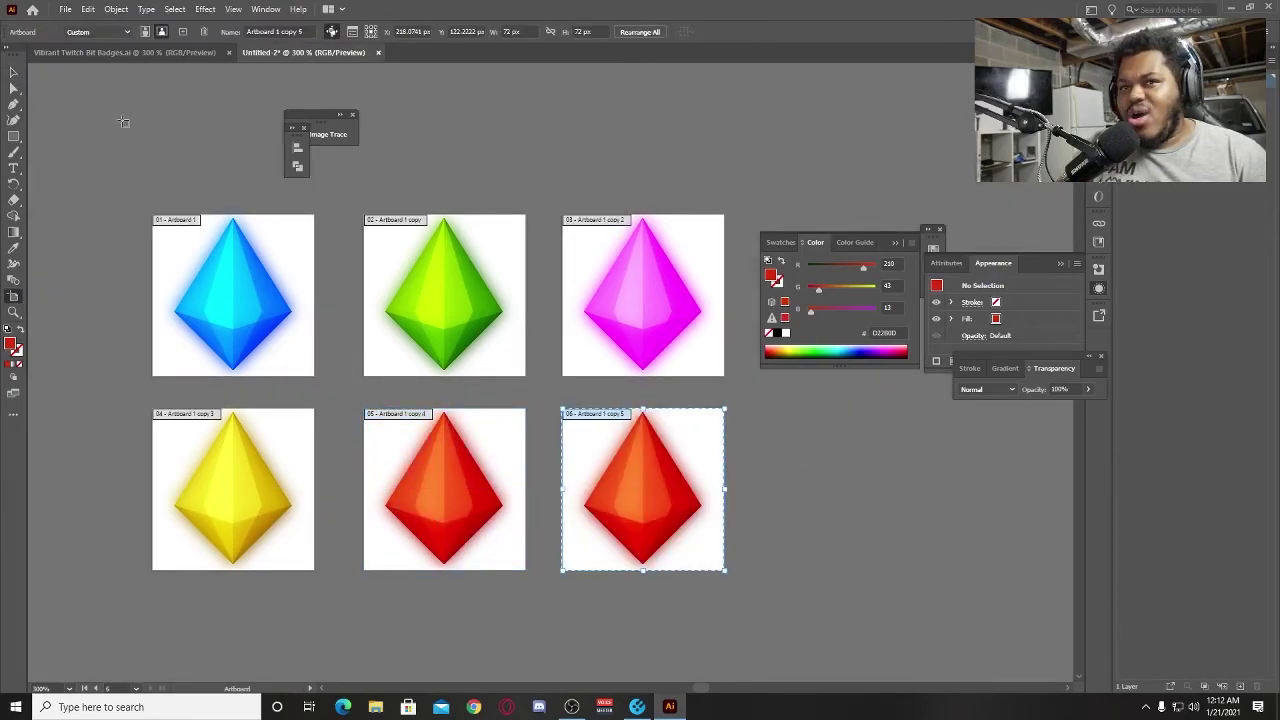
click(13, 73)
Recolour the sixth gem purple (R129 G0 B208) and zoom out to view all six gems.
drag(744, 474, 591, 569)
click(15, 249)
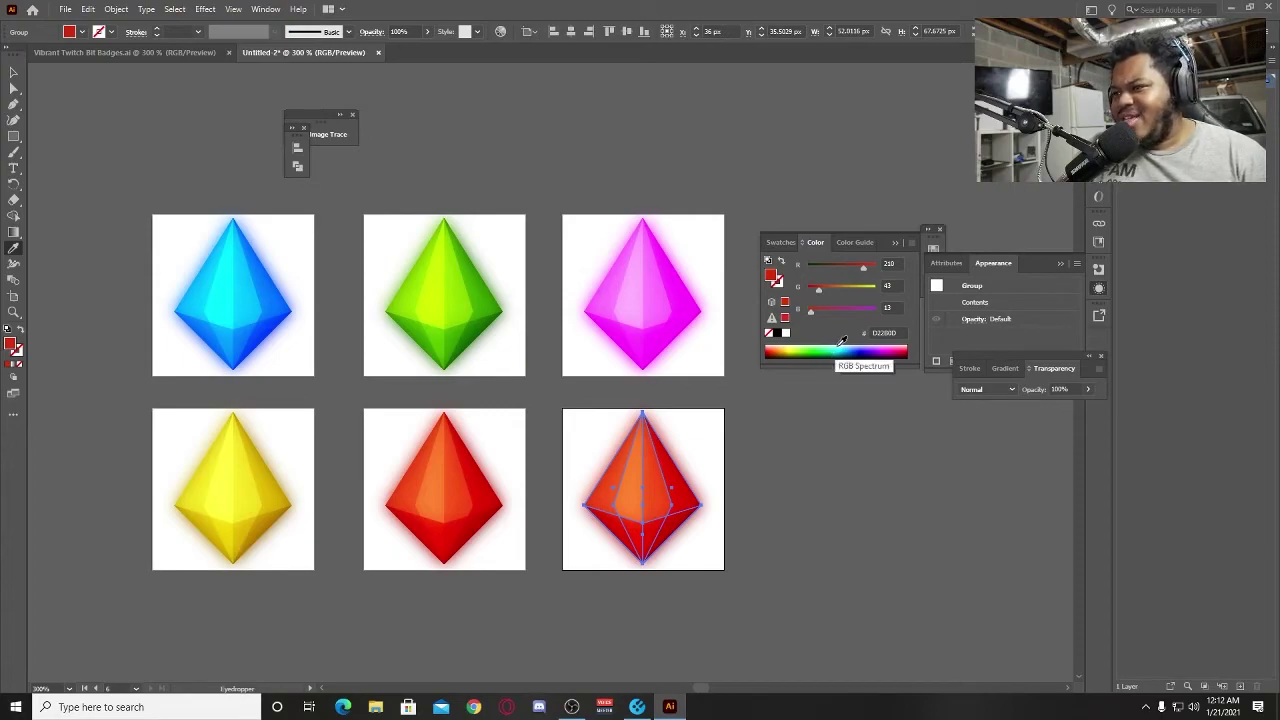
drag(880, 348, 877, 347)
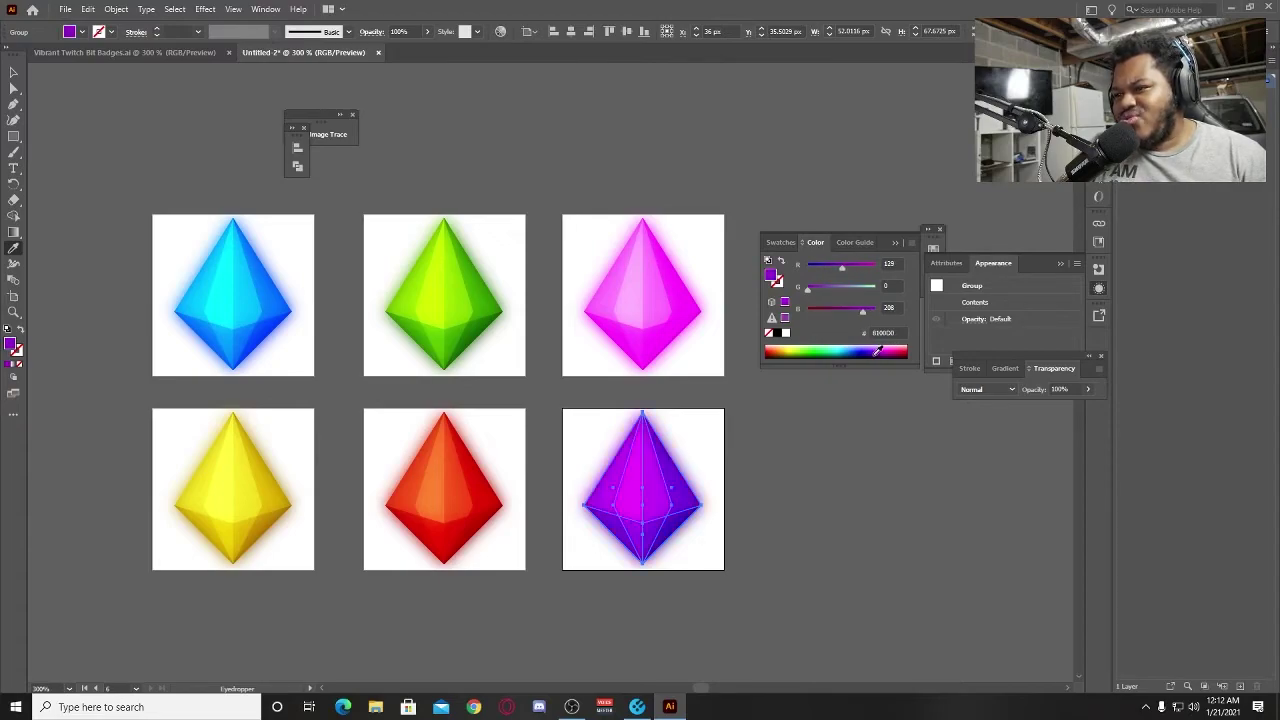
click(13, 72)
click(651, 163)
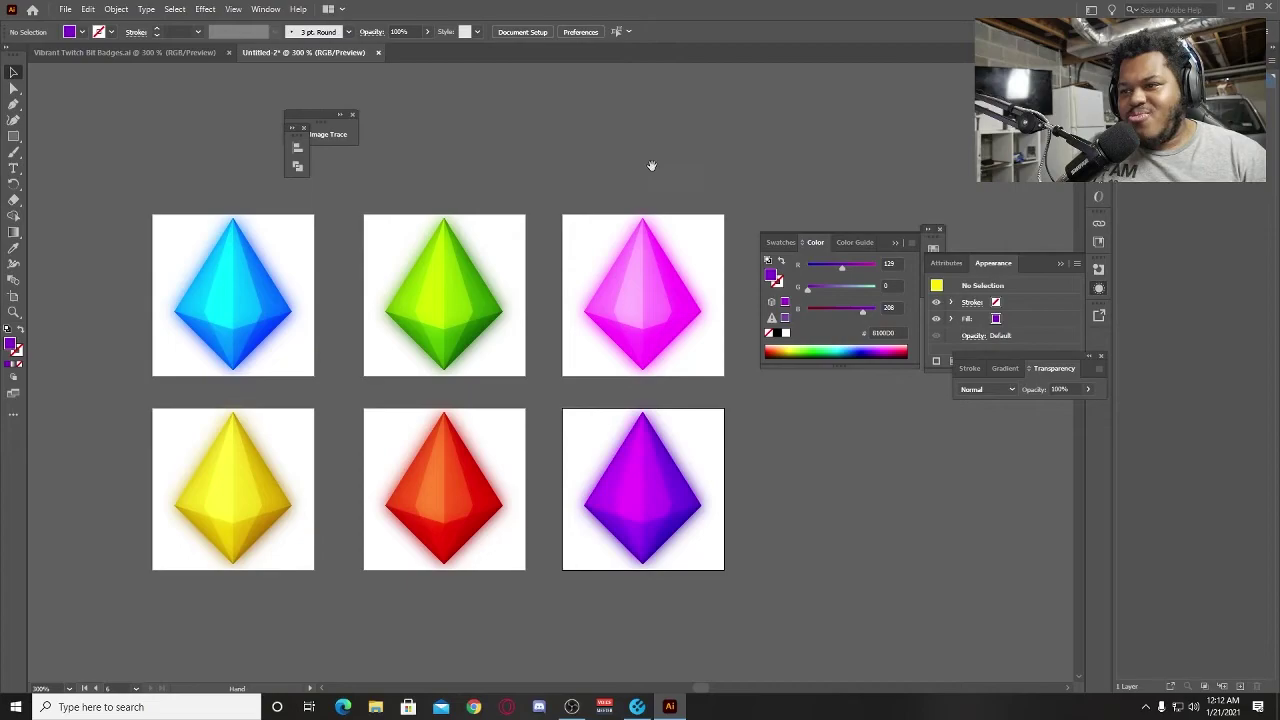
drag(651, 163, 742, 35)
key(ctrl+minus)
Alt-drag the red gem's artboard 05 downward to create a seventh artboard.
key(ctrl+plus)
key(shift+o)
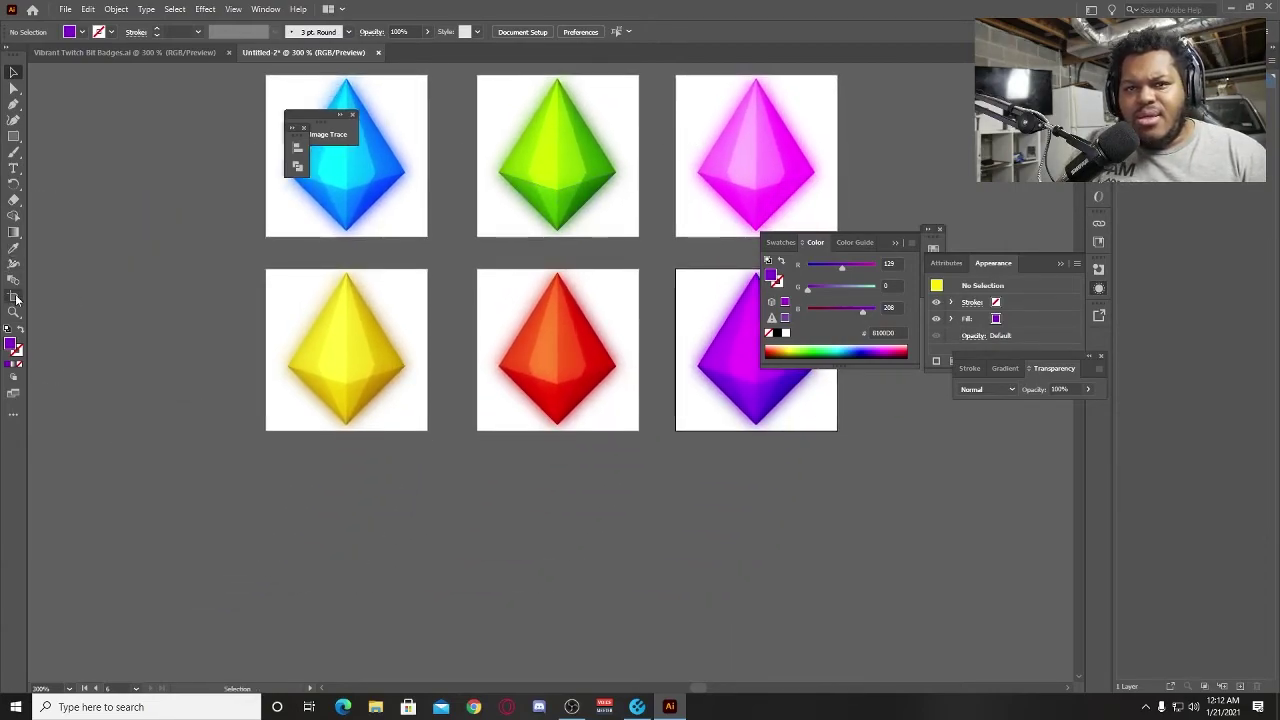
click(557, 335)
drag(586, 300, 562, 362)
key(v)
Ungroup the seventh gem and pull its blurred glow layer off to the side.
click(517, 414)
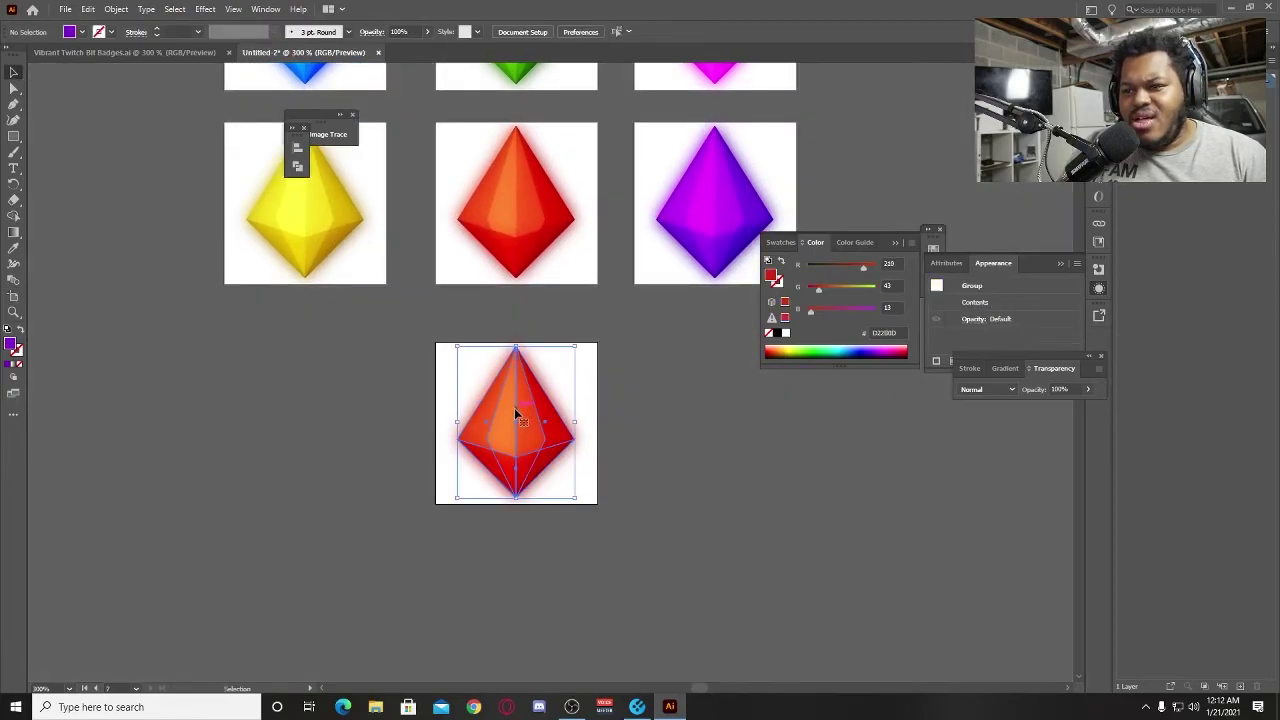
right_click(517, 414)
click(570, 518)
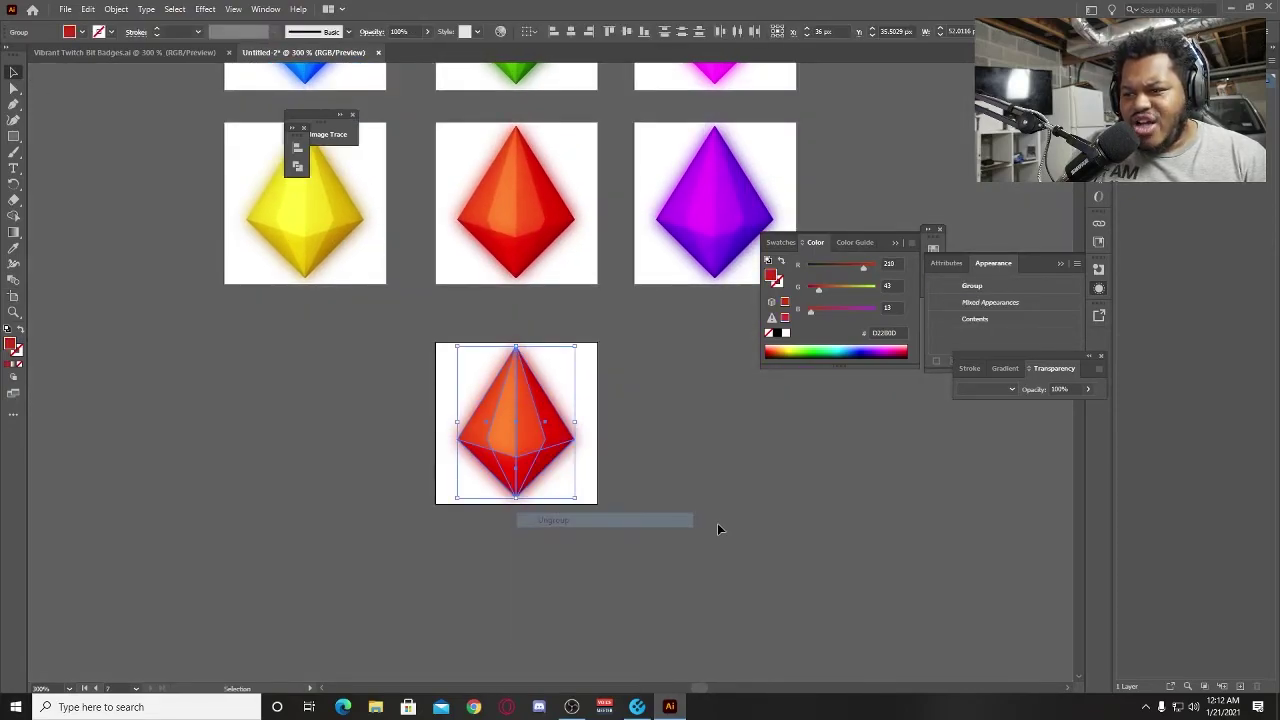
click(717, 523)
drag(525, 441, 340, 441)
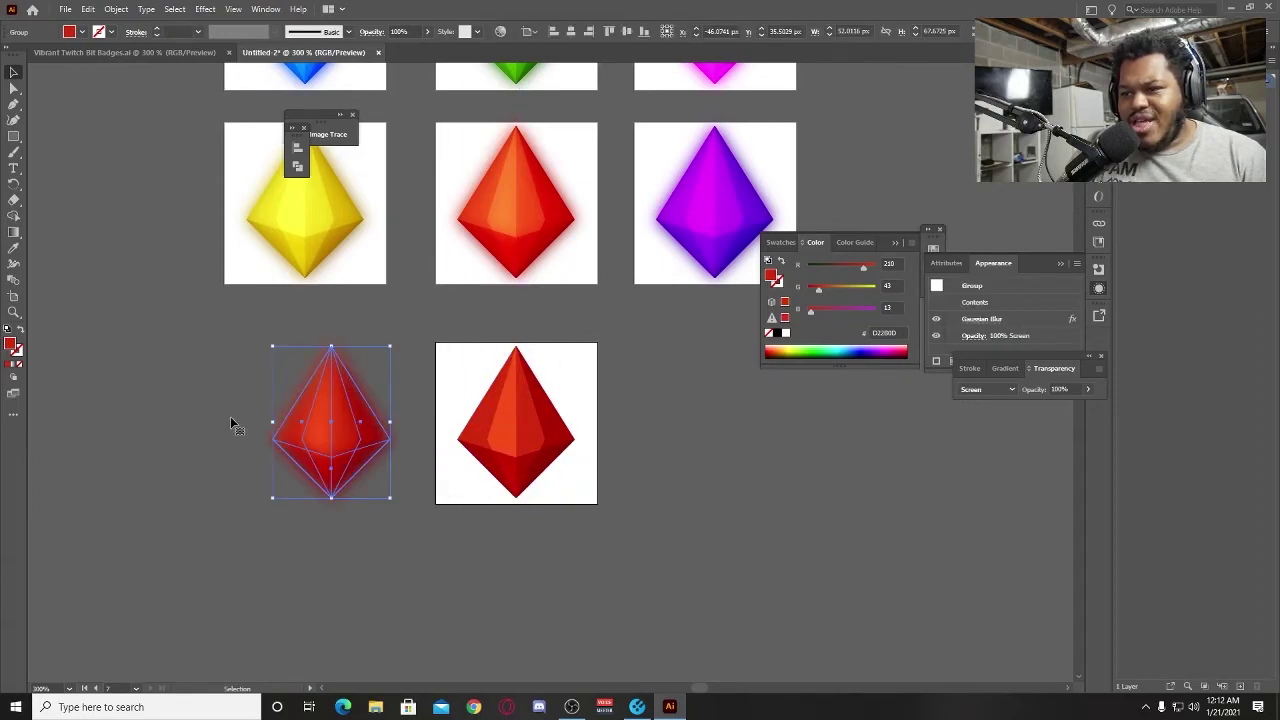
click(542, 418)
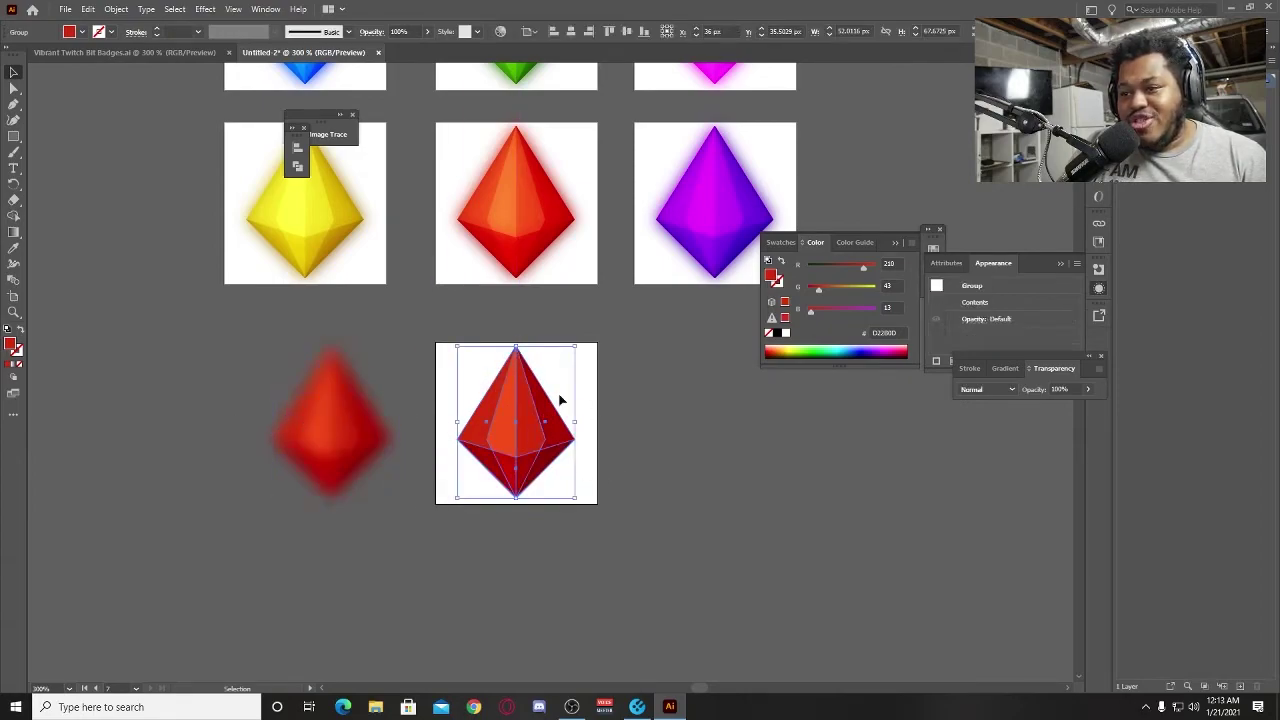
drag(334, 432, 394, 430)
scroll(471, 332, up, 2)
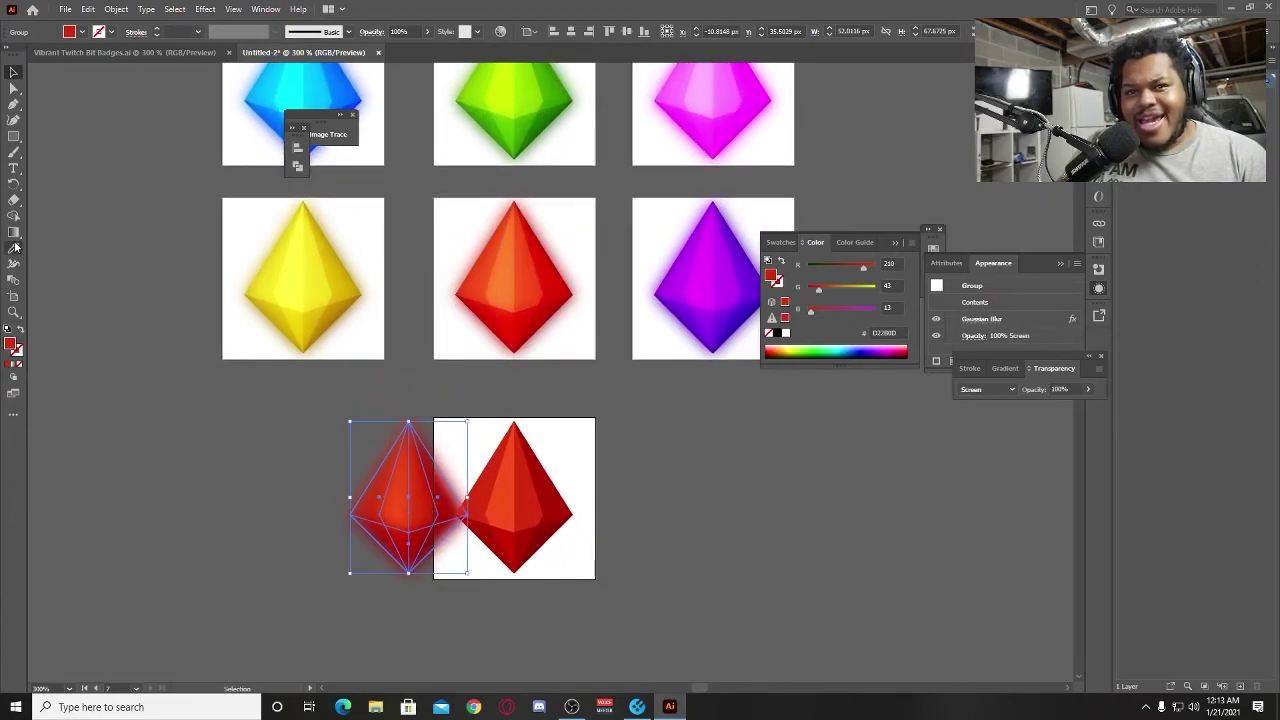
Eyedrop the blue 0086FF glow onto the blur layer, move it over the gem, and set Screen blending.
click(15, 247)
click(346, 77)
click(14, 72)
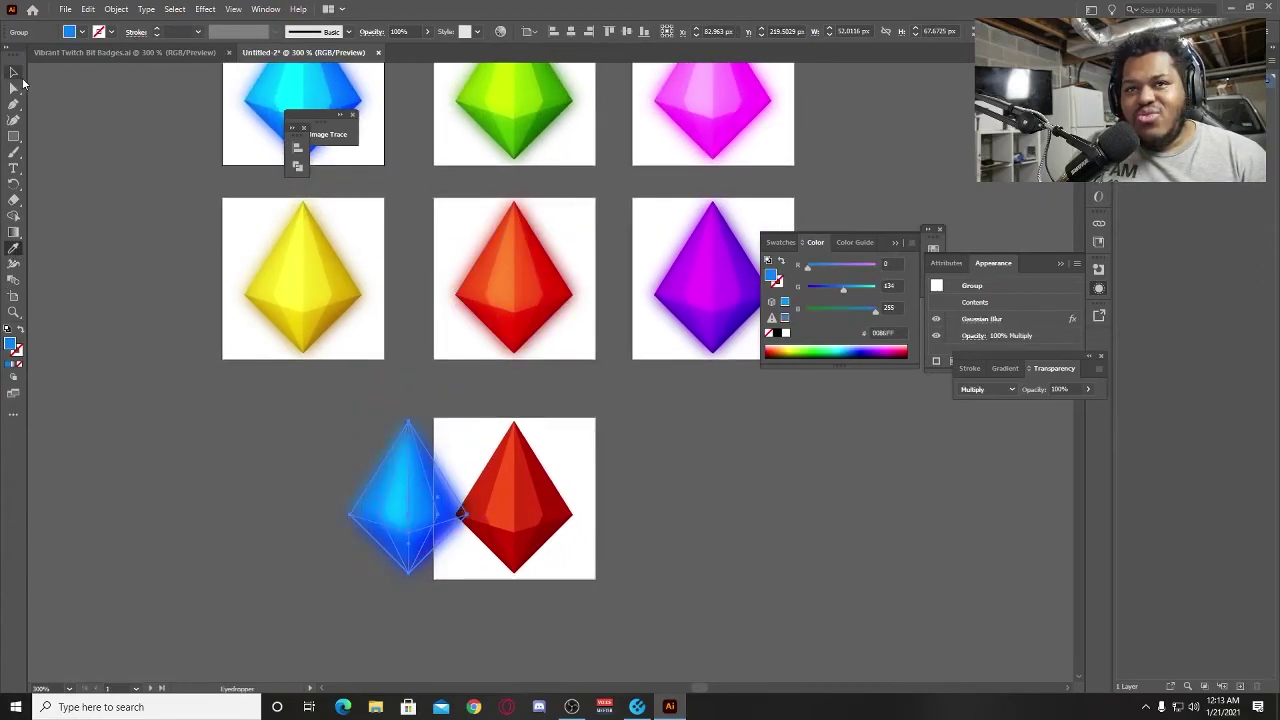
drag(424, 508, 518, 507)
click(669, 505)
drag(669, 505, 687, 435)
click(541, 458)
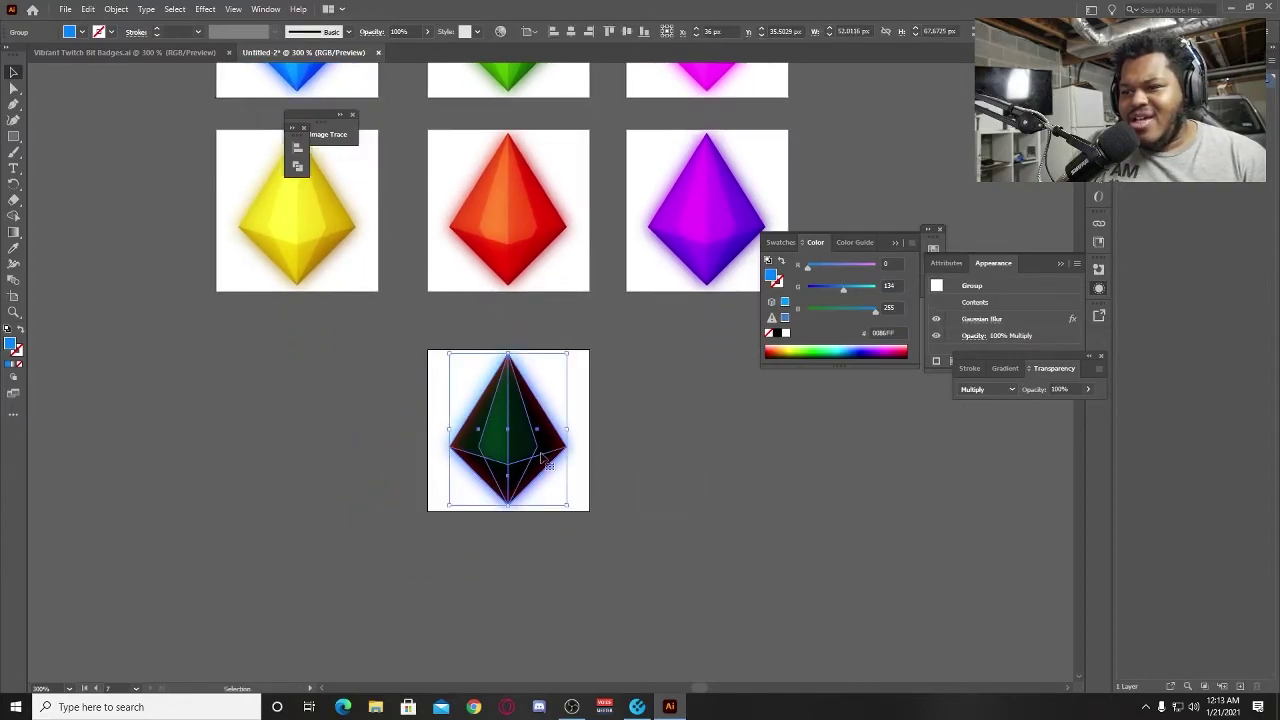
click(987, 389)
click(991, 483)
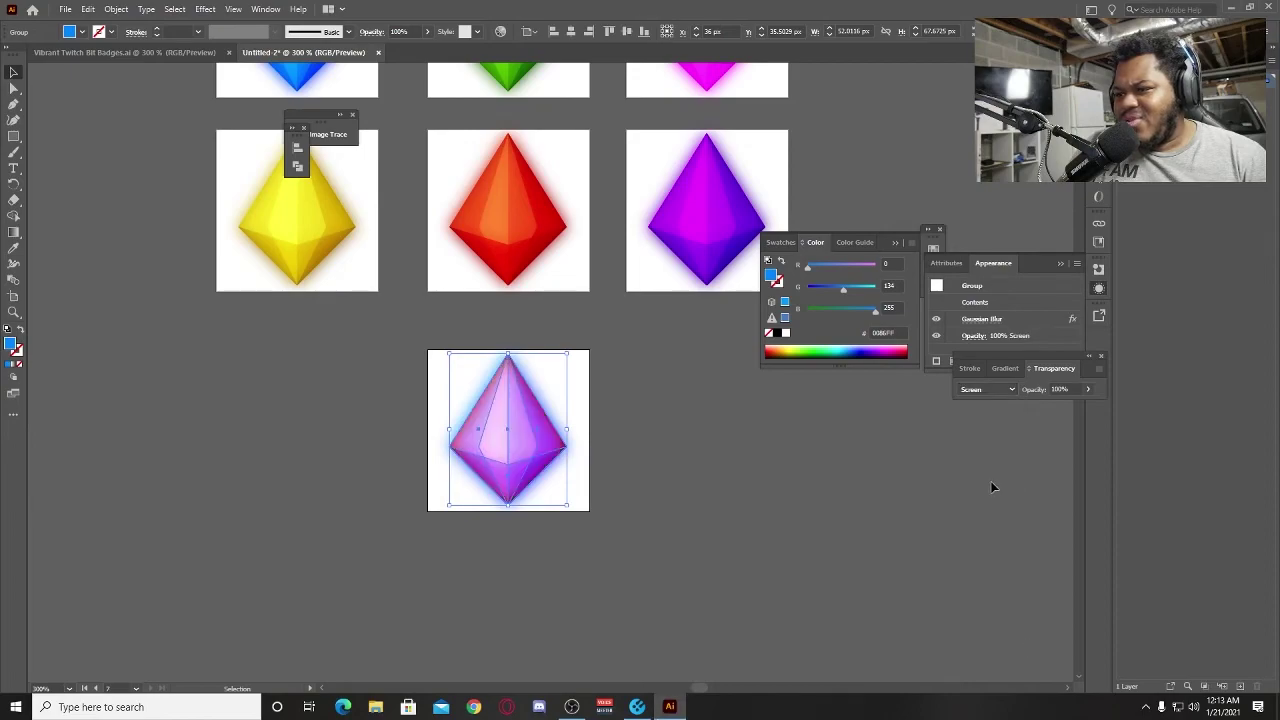
Try Multiply, a darker mode, Lighten and Screen blending on the seventh gem's glow layer.
click(814, 467)
drag(749, 439, 763, 467)
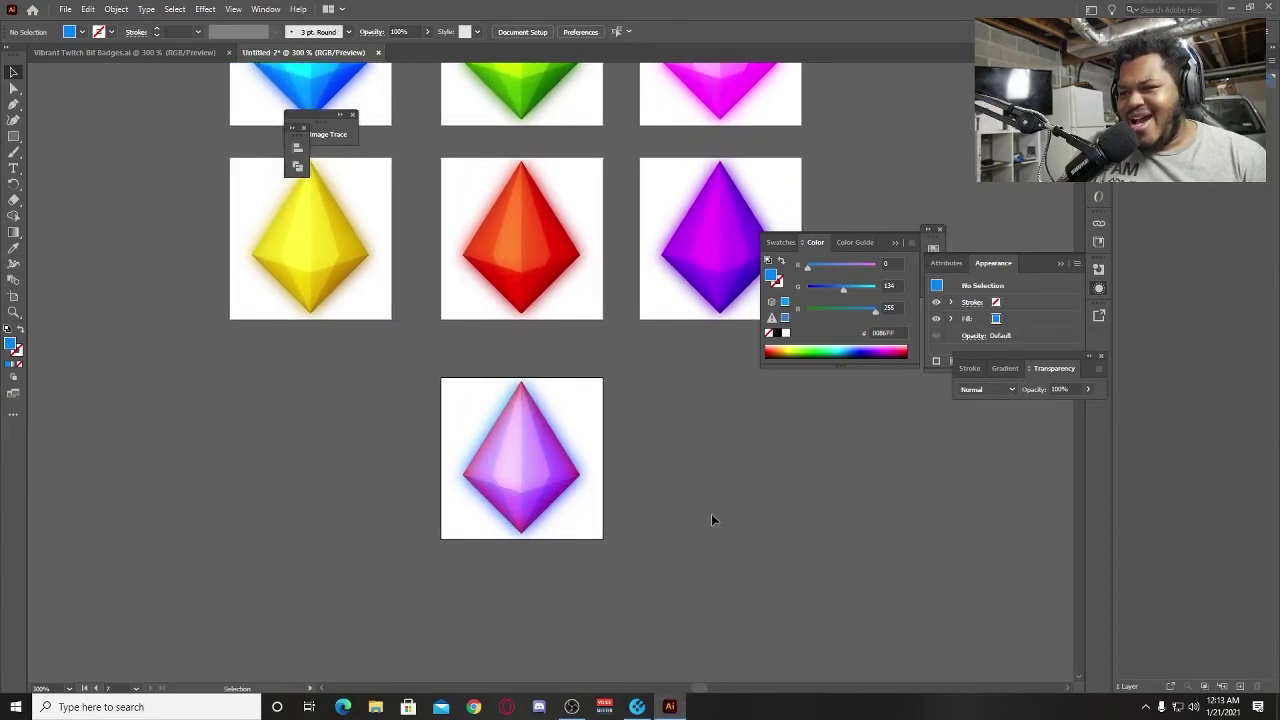
click(1006, 393)
click(992, 437)
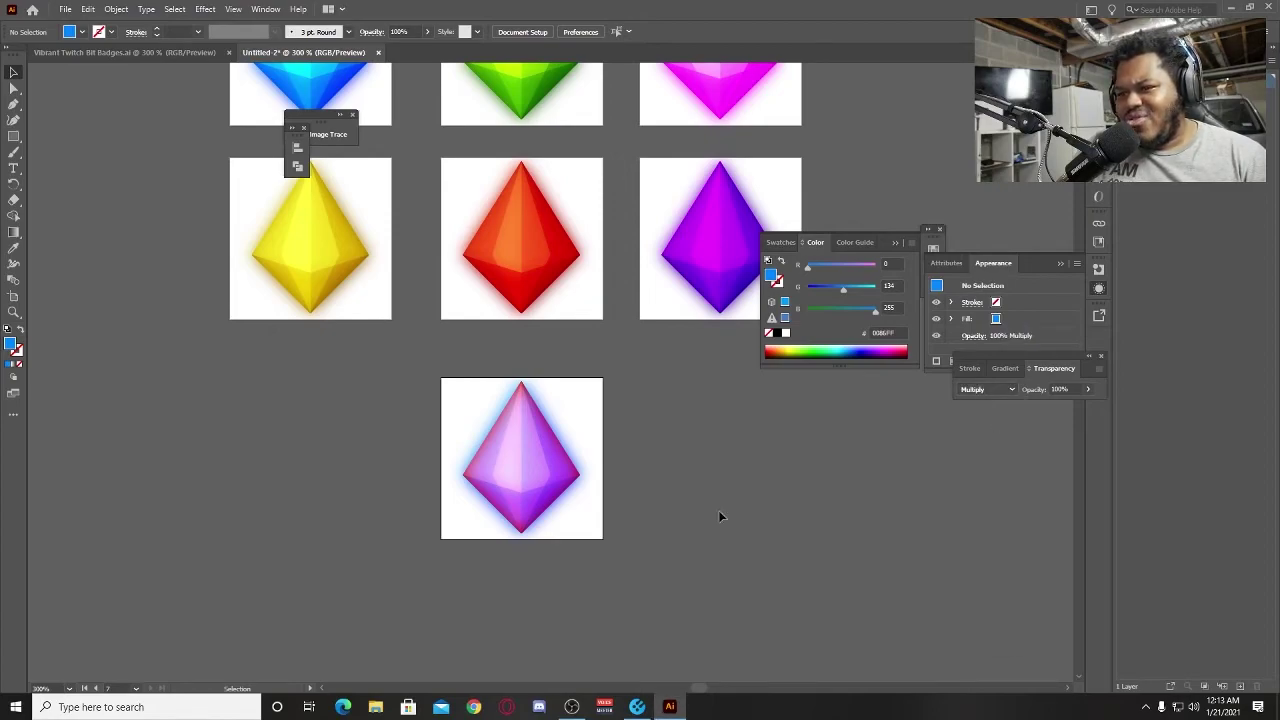
click(571, 471)
click(972, 389)
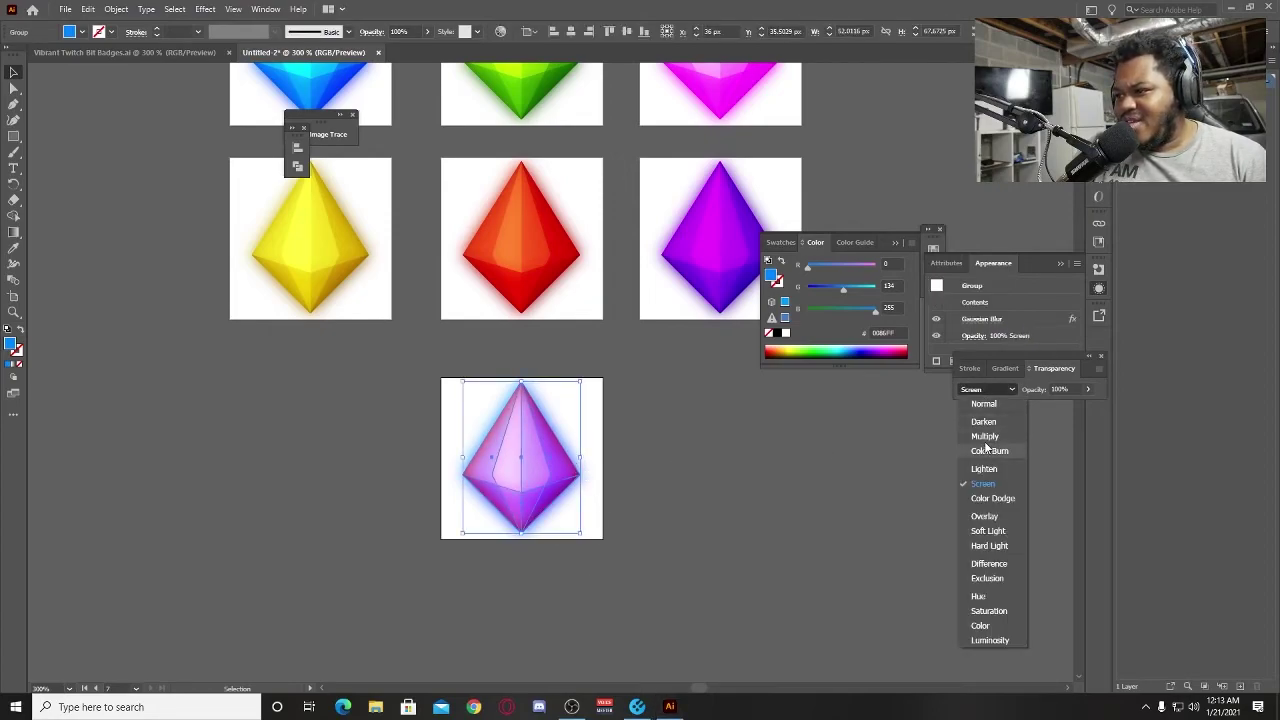
click(988, 438)
click(988, 389)
click(988, 468)
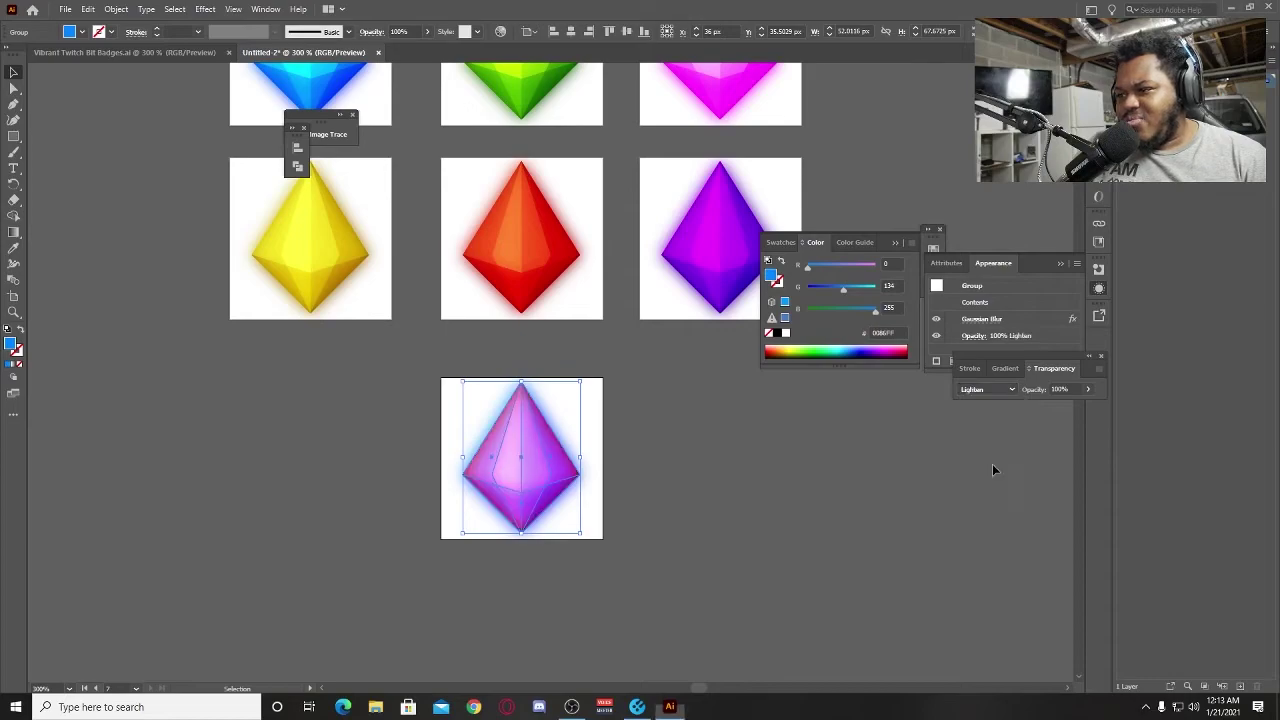
click(986, 390)
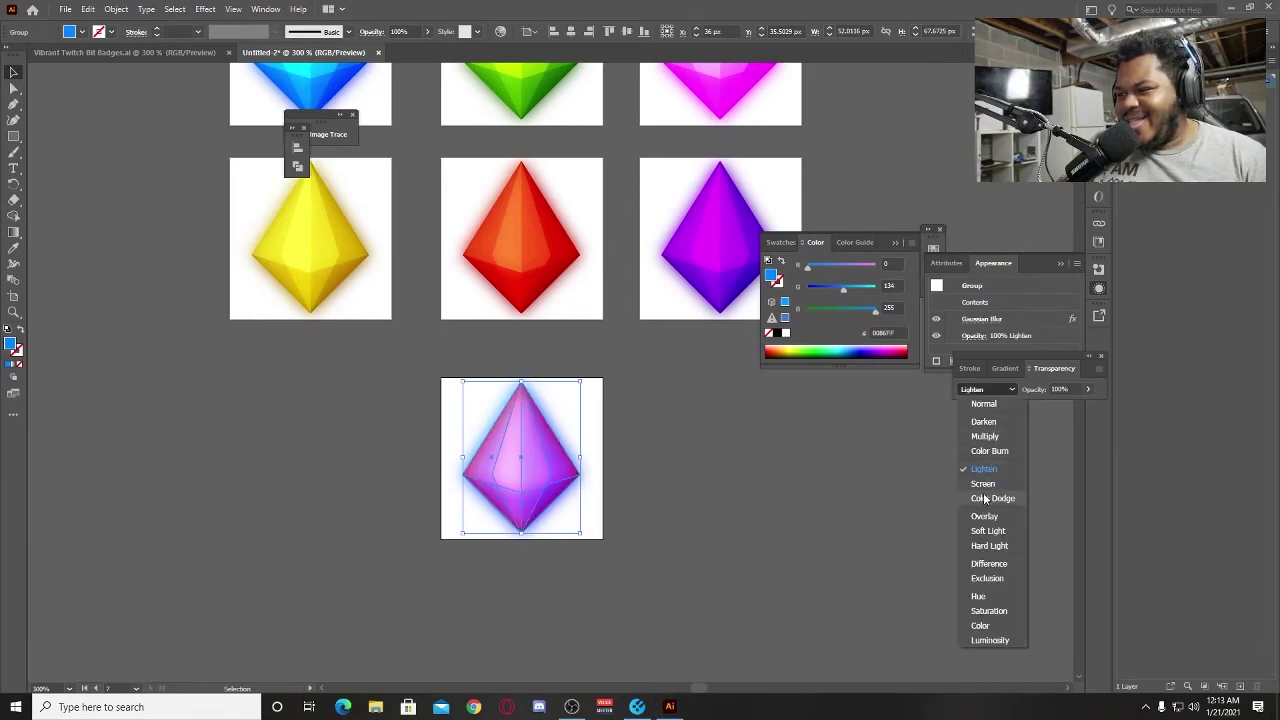
click(984, 485)
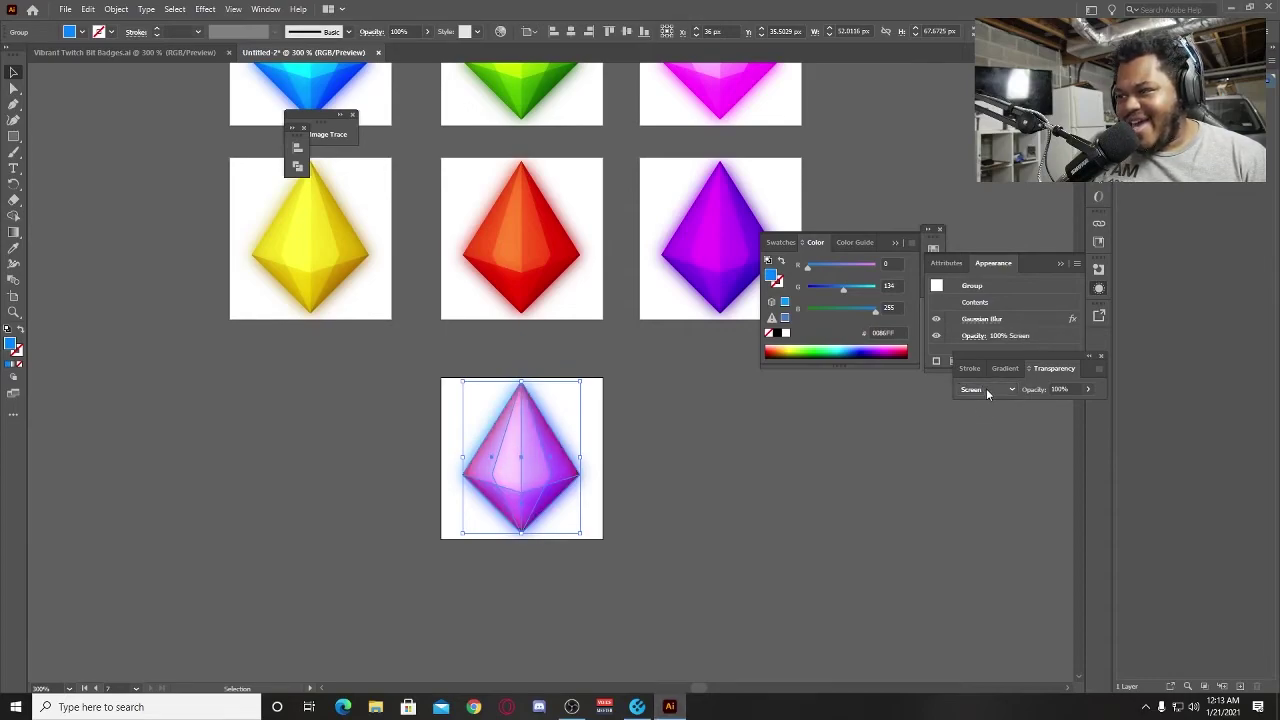
Try Color Dodge, Overlay, Soft Light and Hard Light blending on the glow layer.
click(986, 389)
click(995, 499)
click(998, 502)
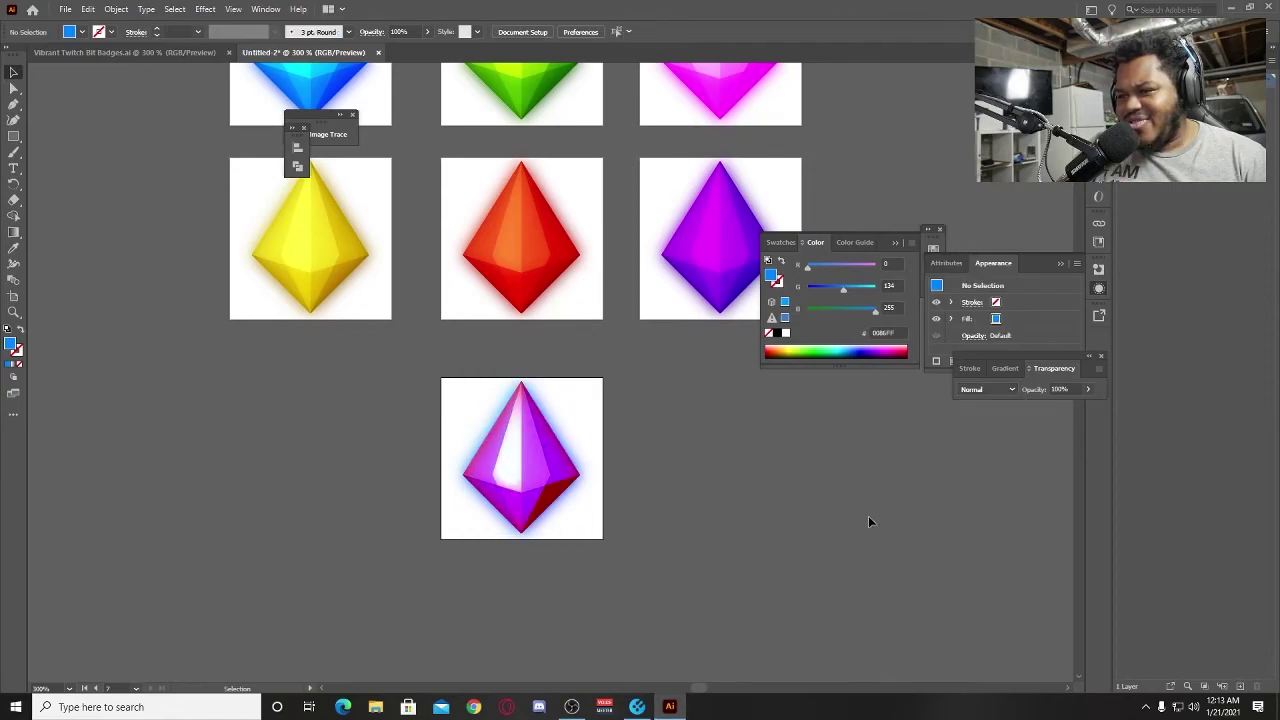
click(556, 470)
click(986, 389)
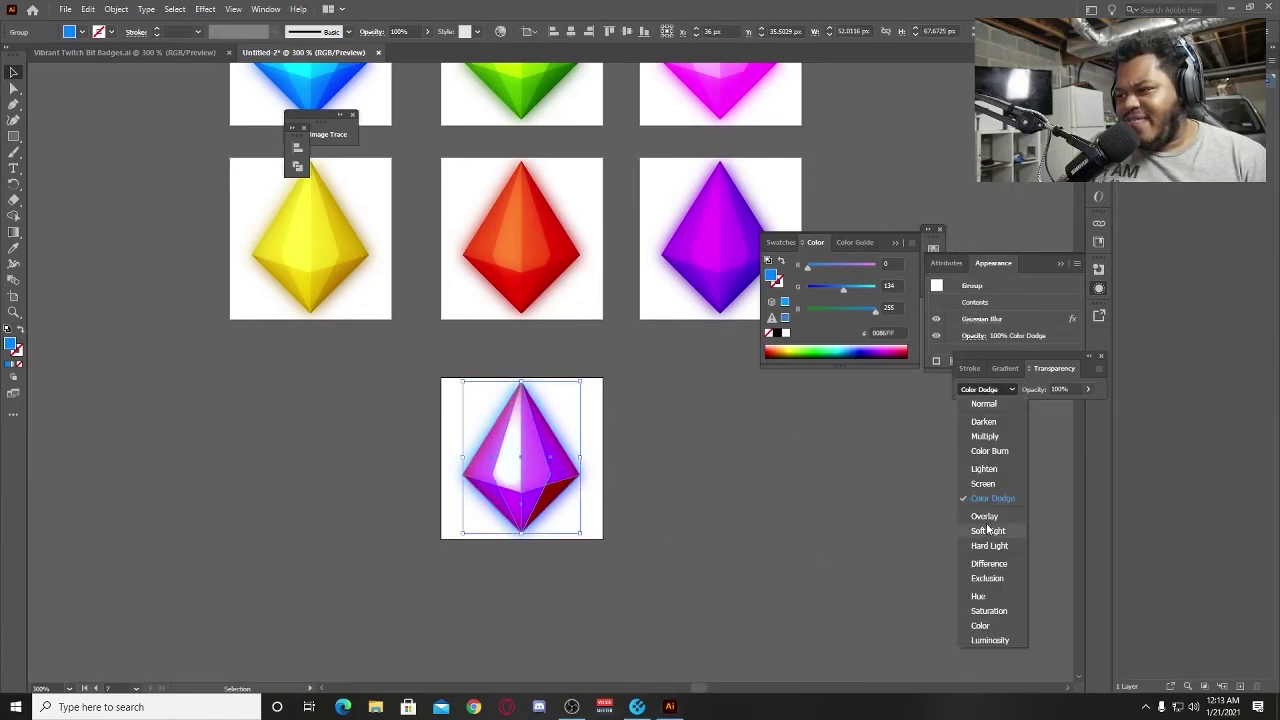
click(988, 514)
click(962, 510)
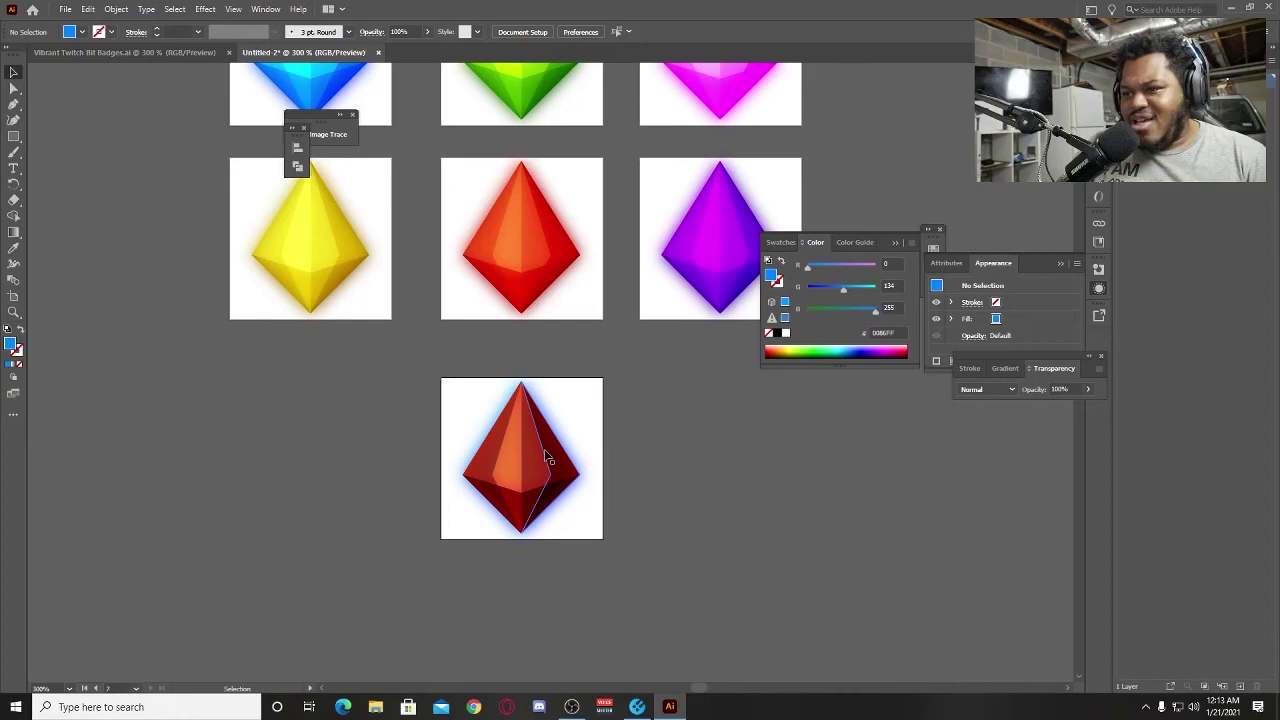
click(572, 470)
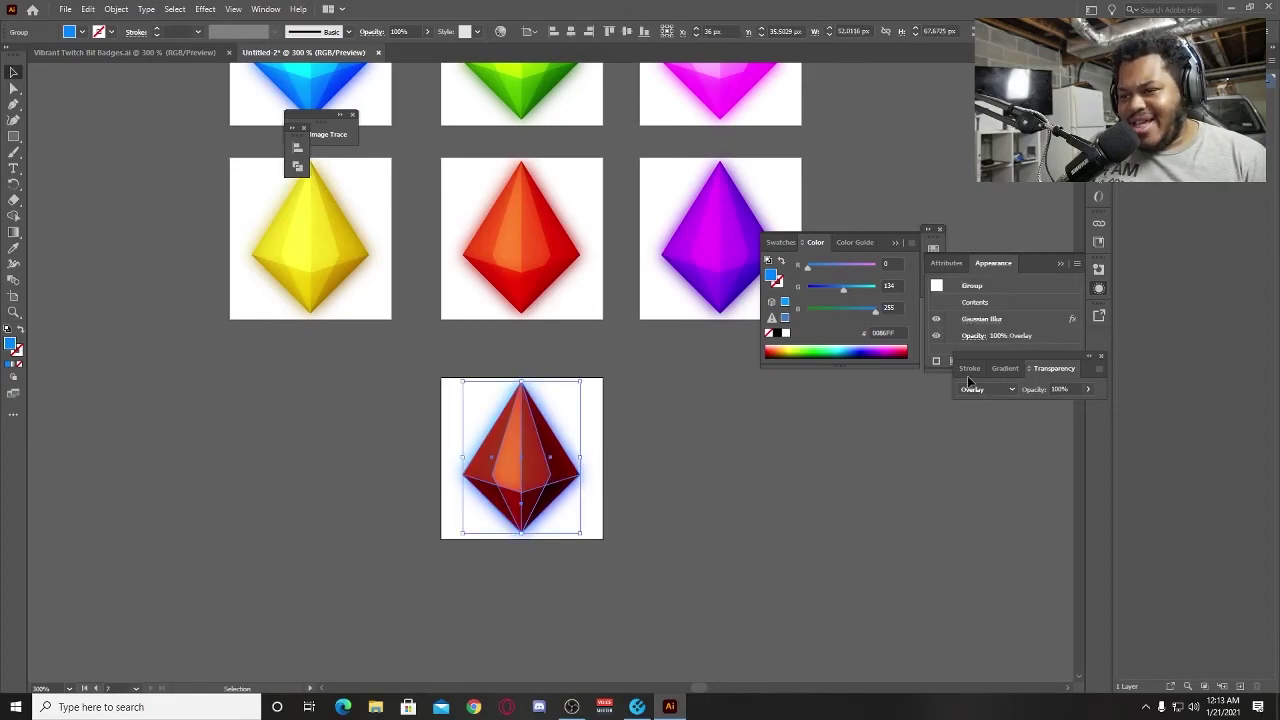
click(988, 389)
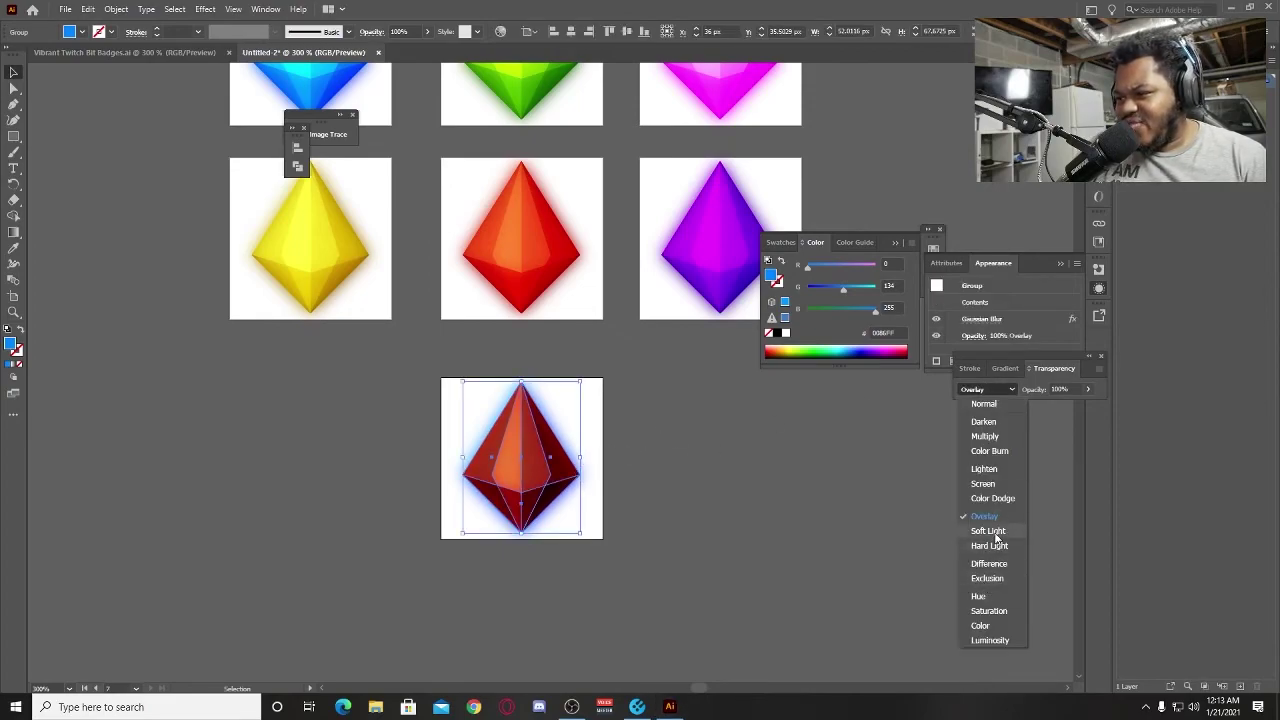
click(988, 529)
click(975, 389)
click(988, 546)
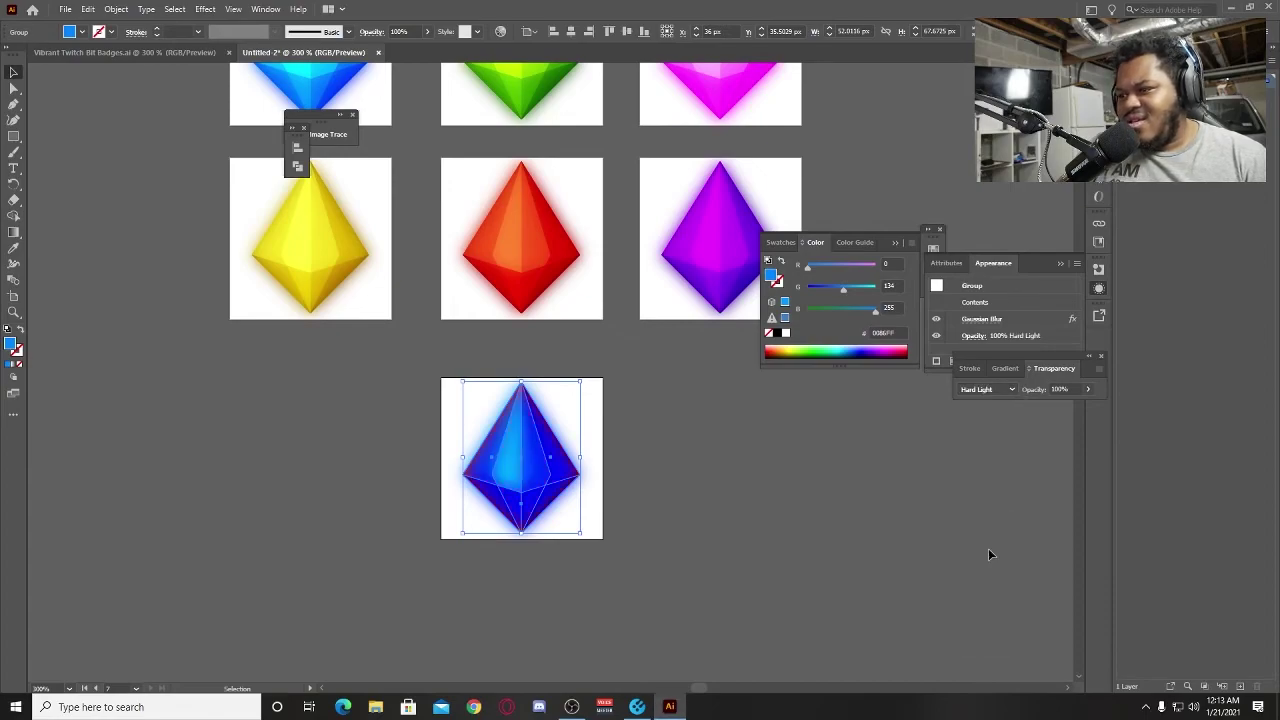
Try Exclusion, then settle the glow layer on Difference blending.
click(855, 513)
click(574, 466)
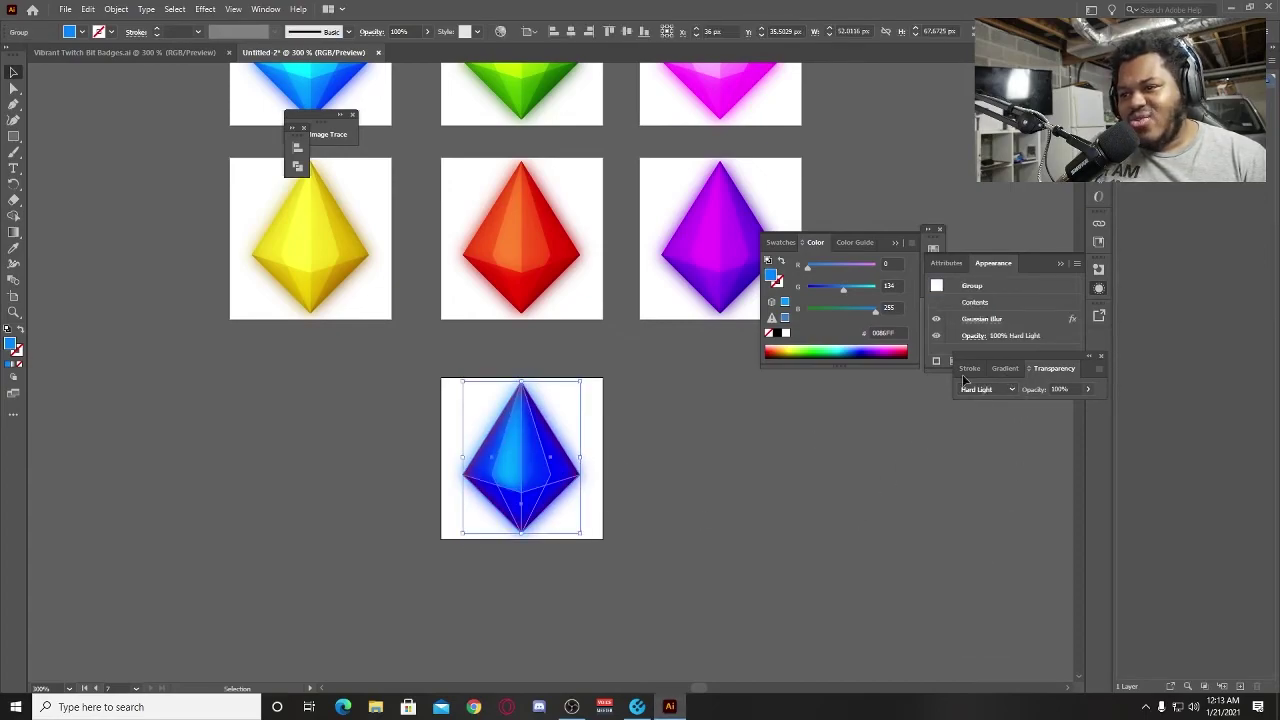
click(990, 392)
click(988, 576)
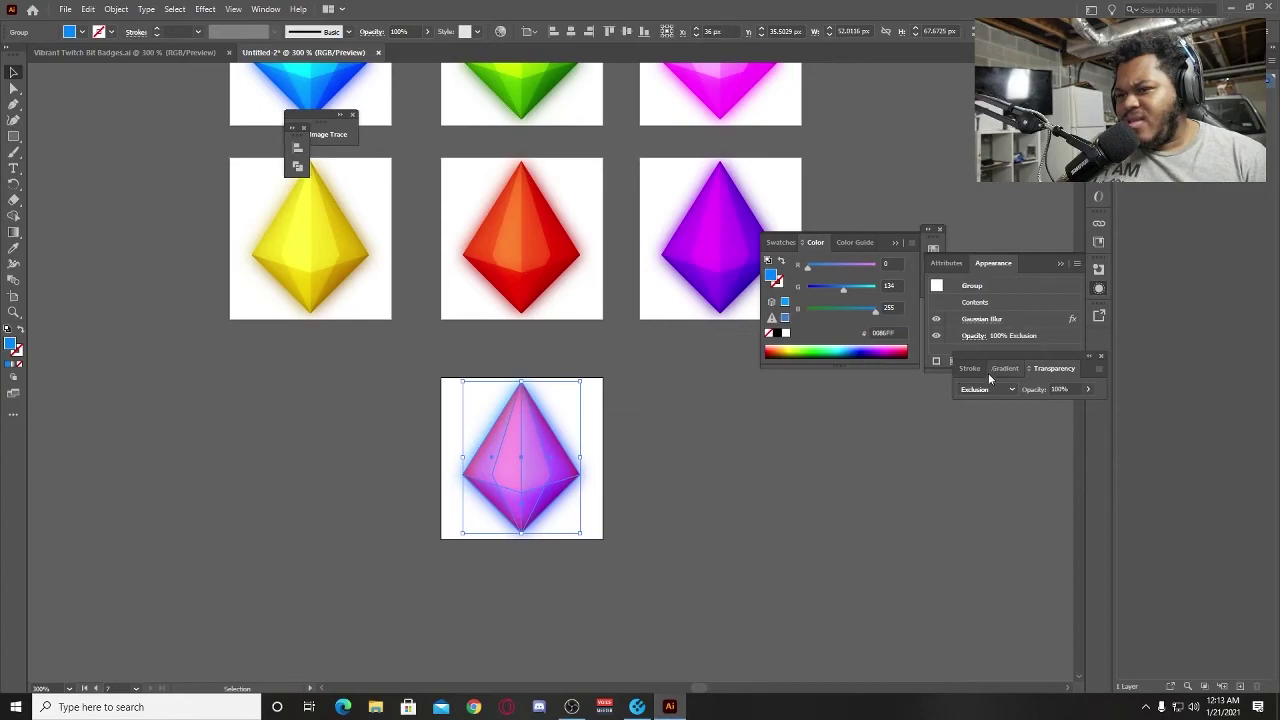
click(991, 392)
click(988, 563)
click(786, 484)
scroll(786, 484, up, 1)
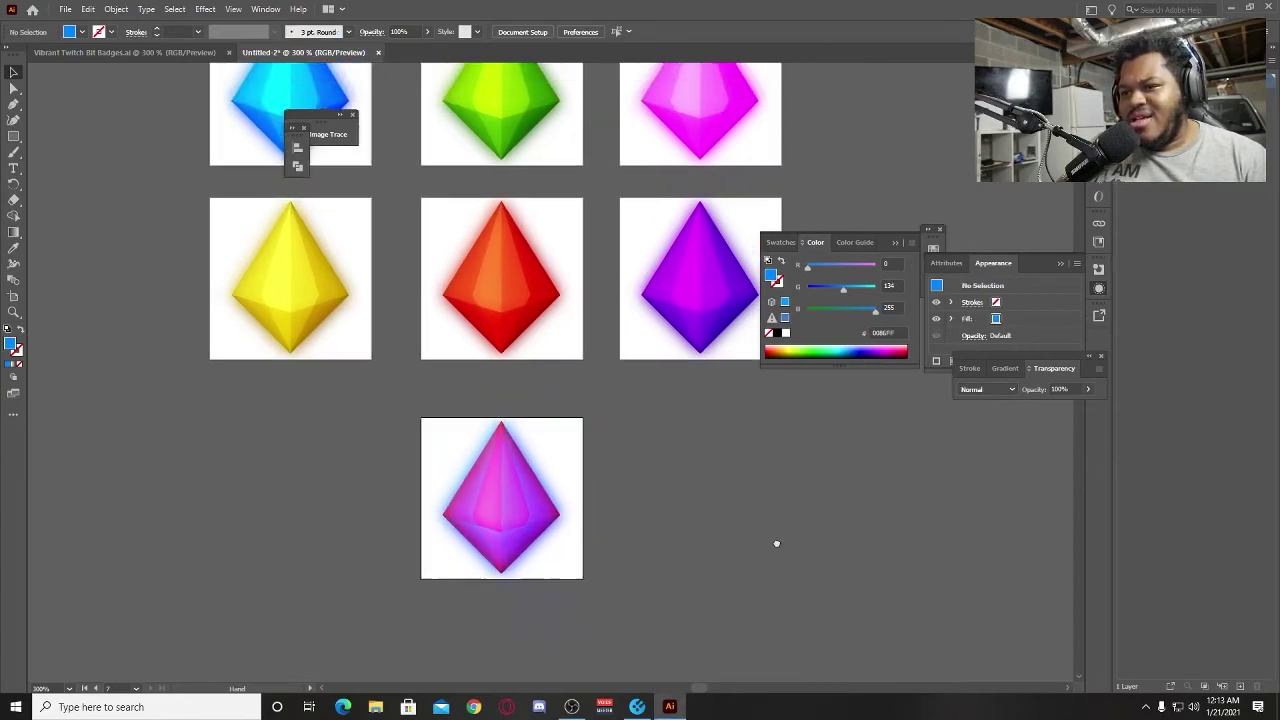
key(ctrl+minus)
key(ctrl+minus)
key(ctrl+minus)
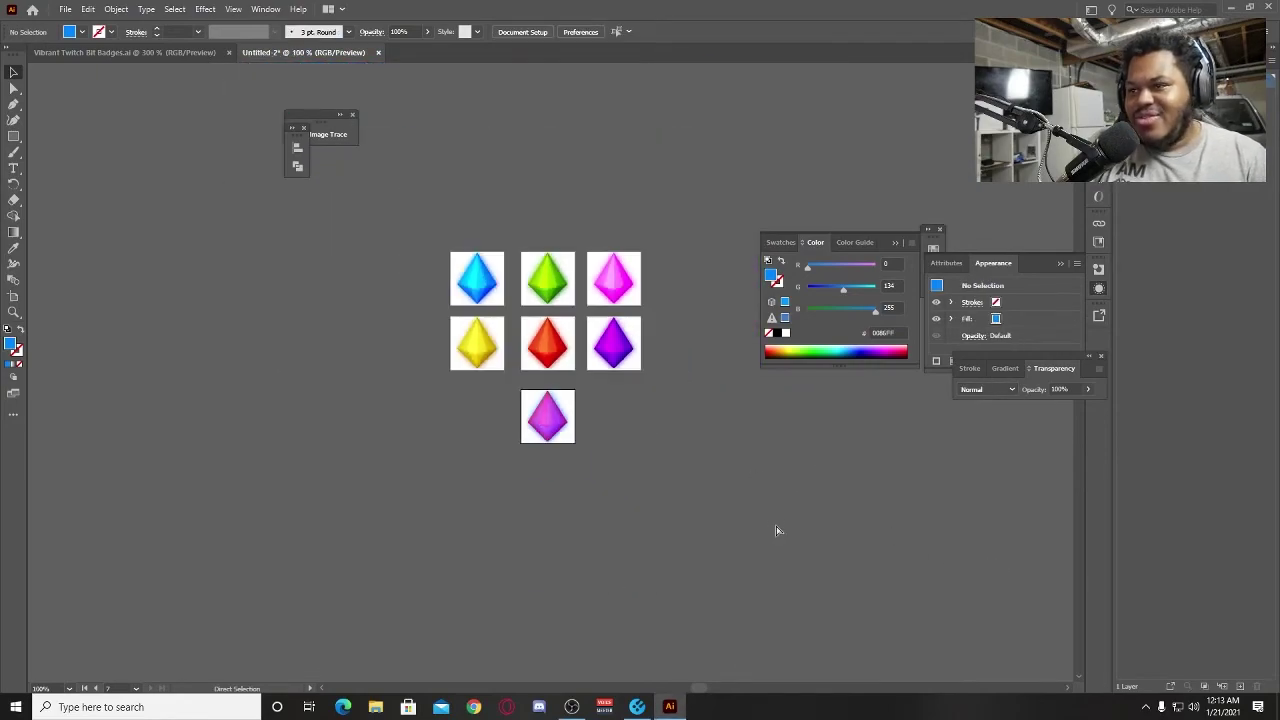
key(ctrl+plus)
key(ctrl+plus)
drag(775, 431, 751, 518)
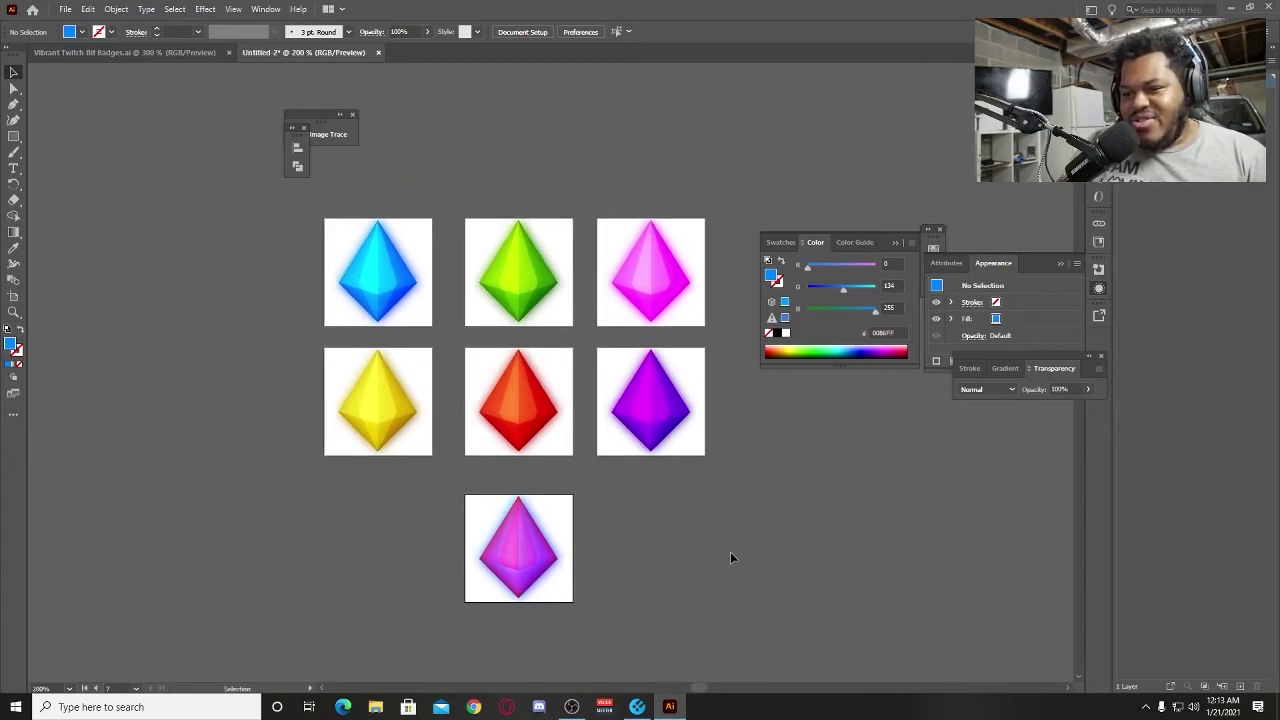
drag(547, 566, 621, 562)
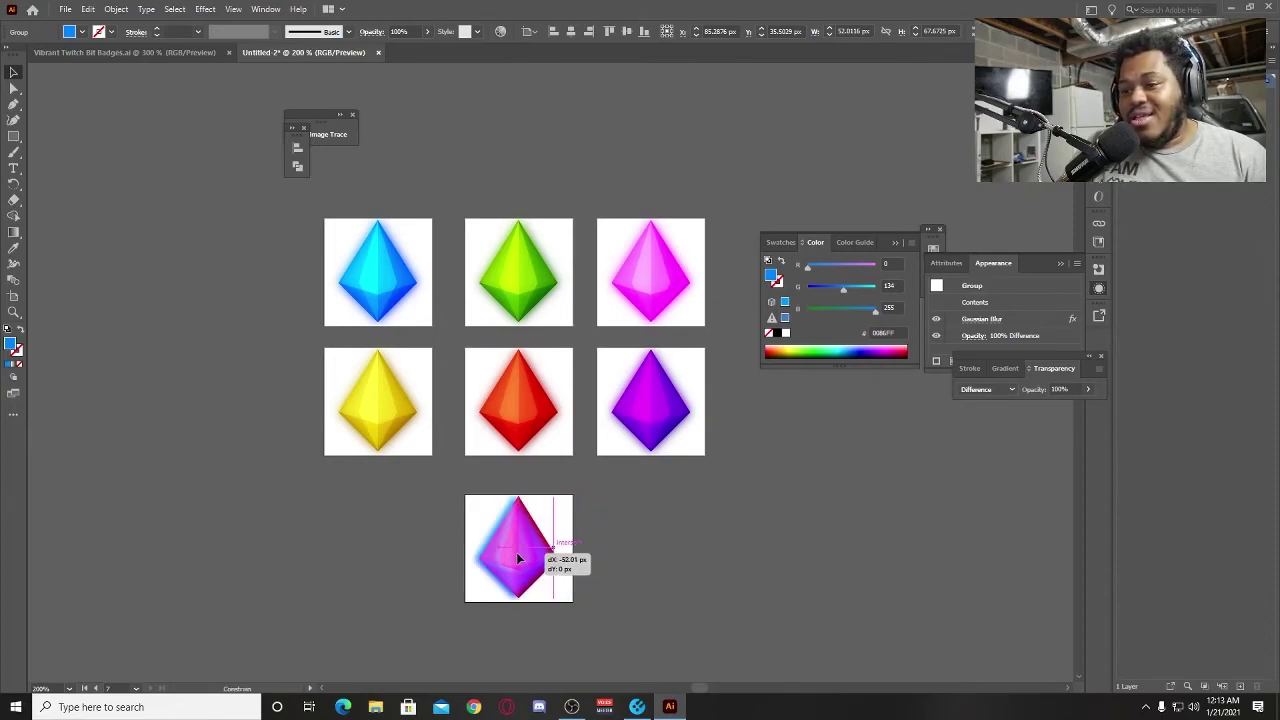
drag(518, 558, 522, 557)
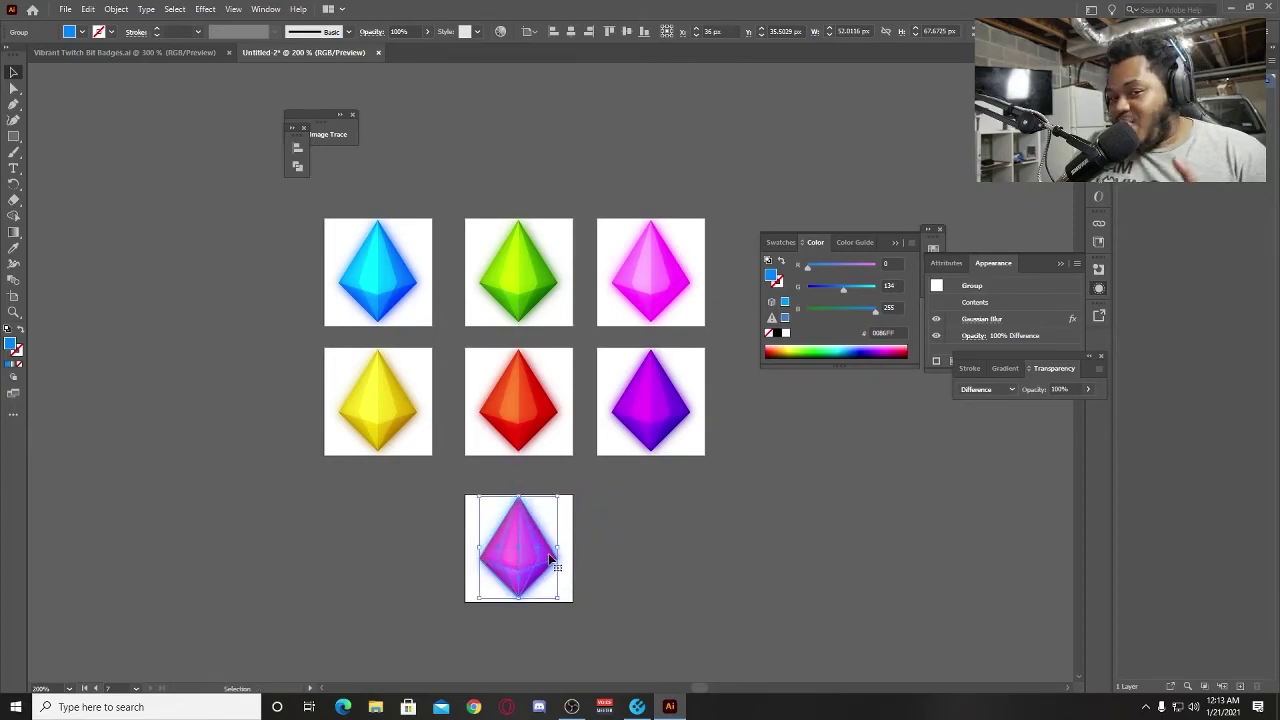